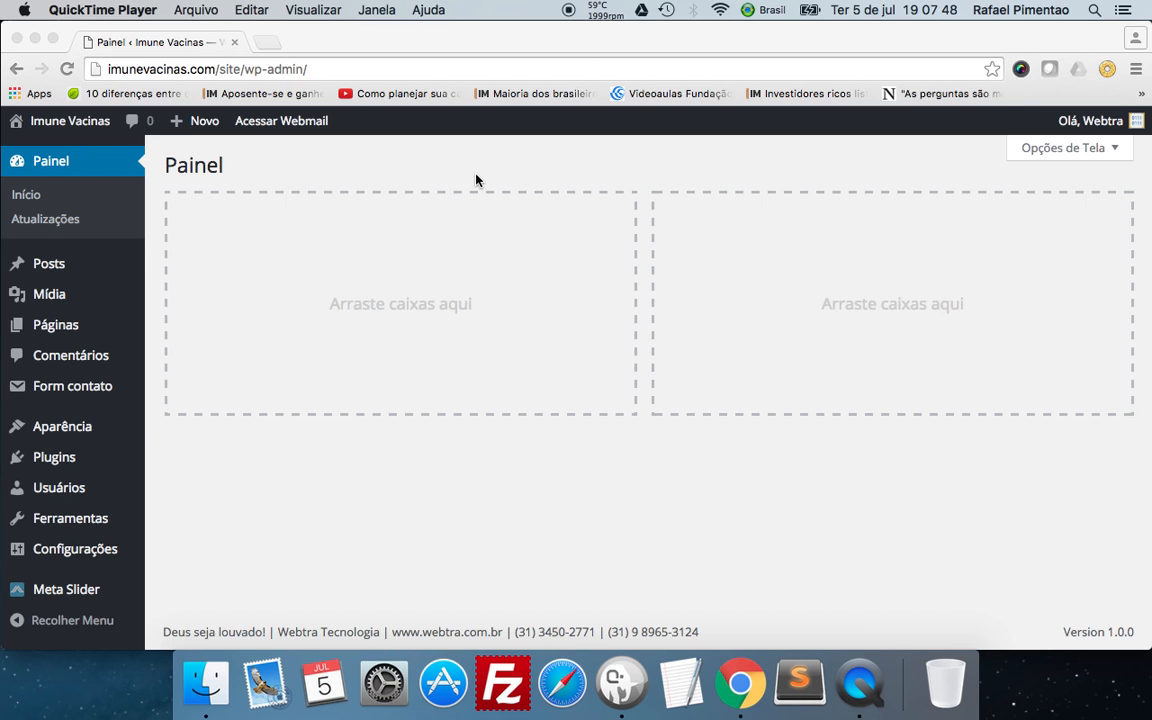
Open the list of installed plugins in the site's administration area.
left_click(57, 463)
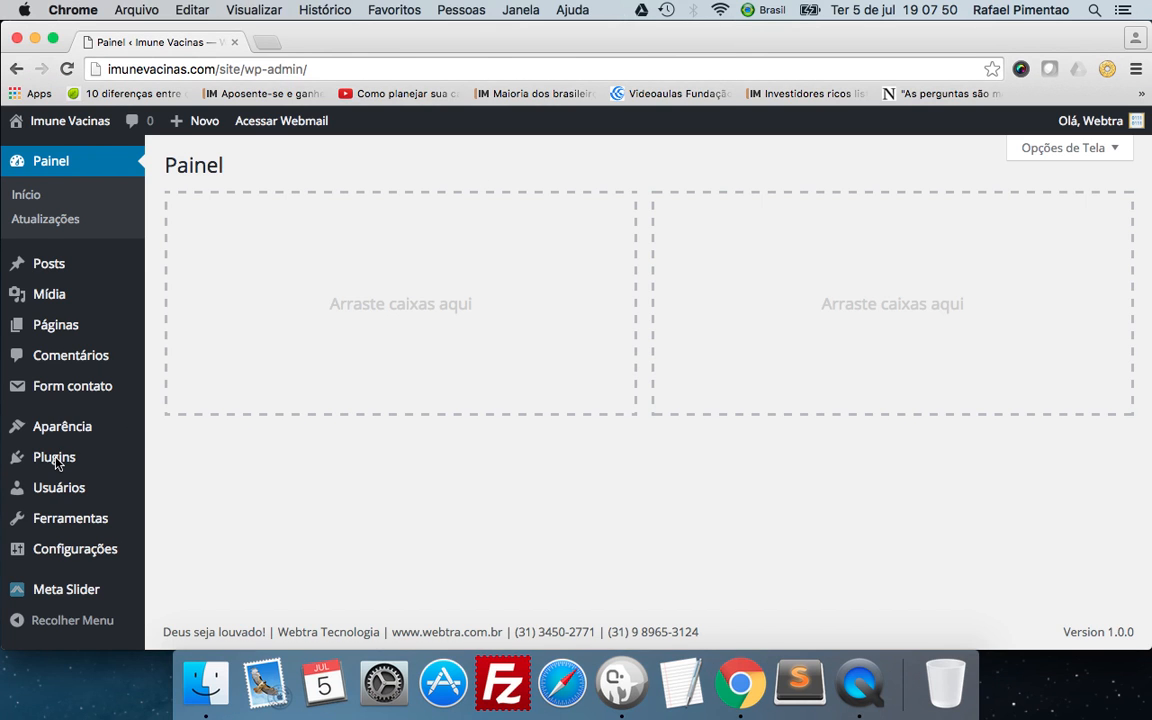
left_click(57, 462)
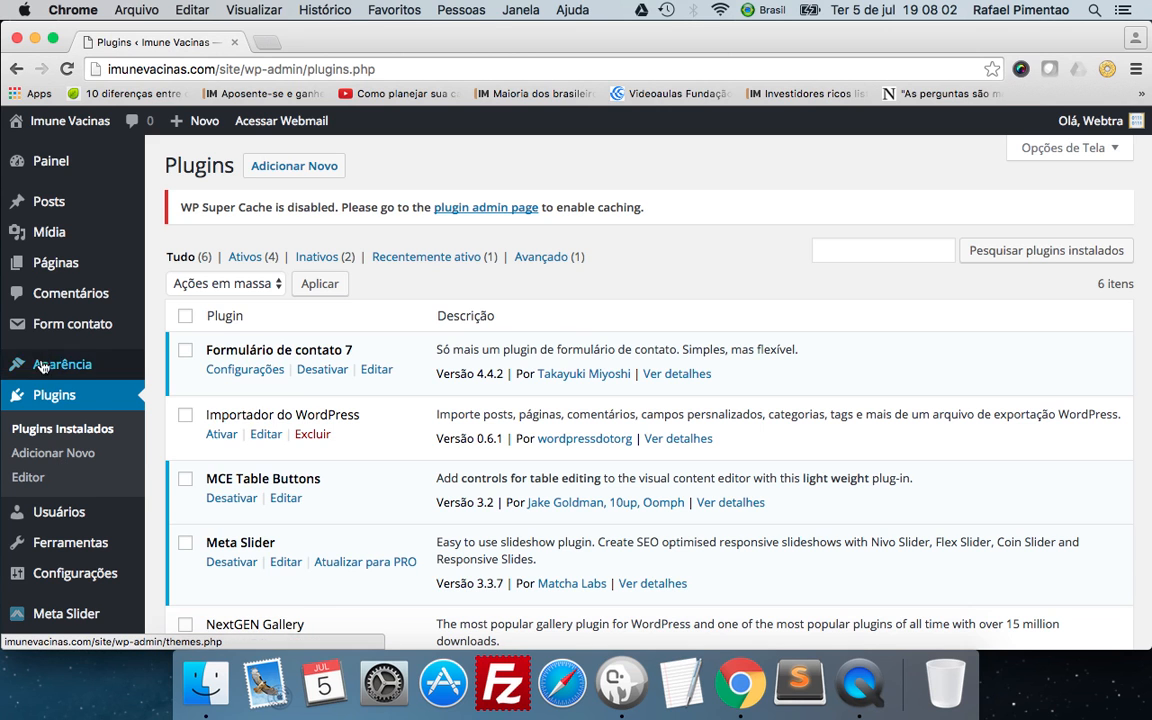
mouse_move(44, 362)
left_click(177, 418)
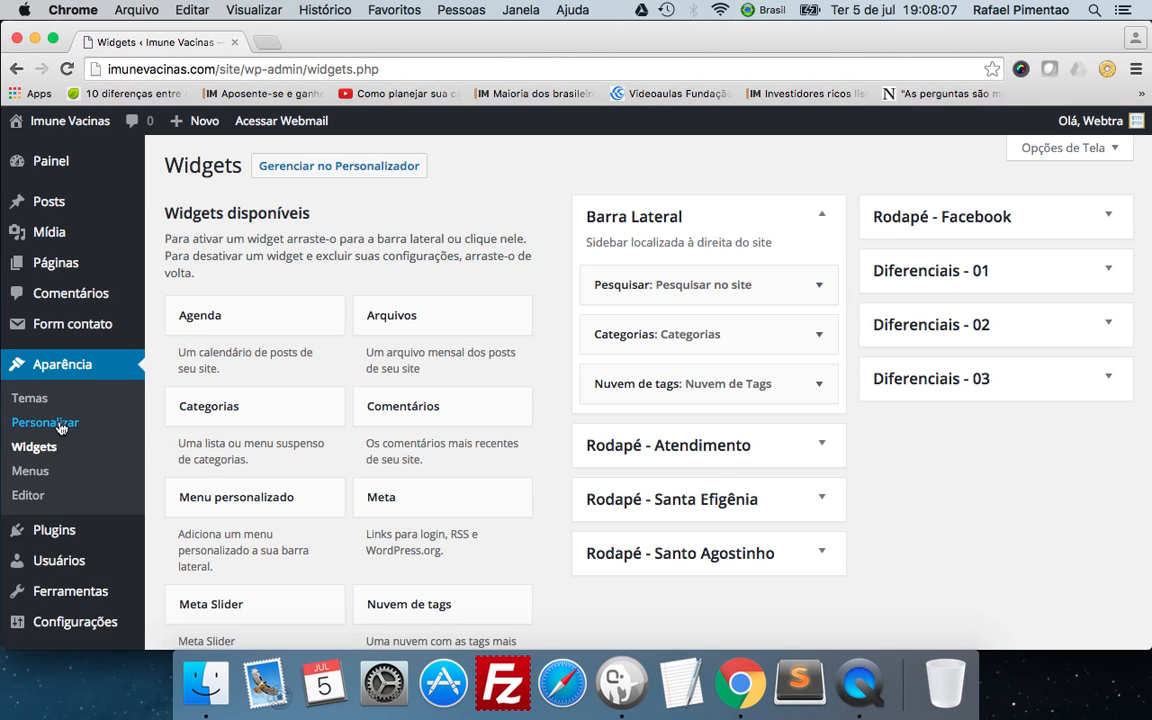
left_click(48, 528)
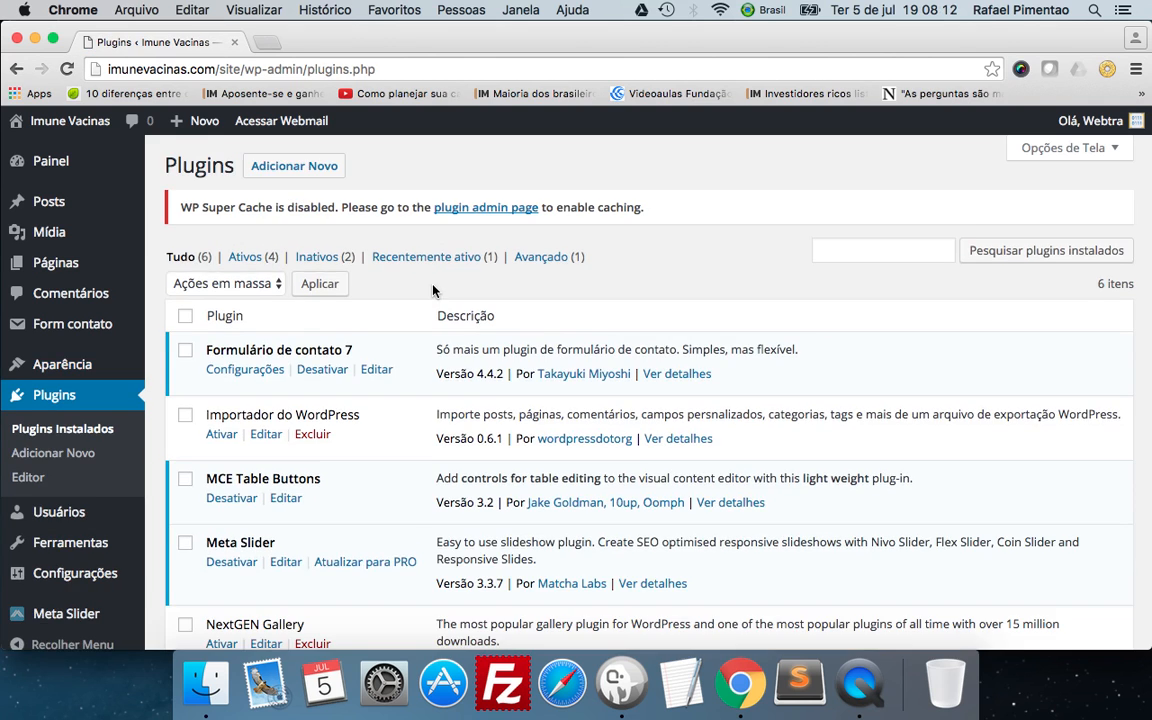
Look through the whole installed plugins list, from Formulário de contato 7 down to WP Super Cache.
scroll(433, 290, "down", 5)
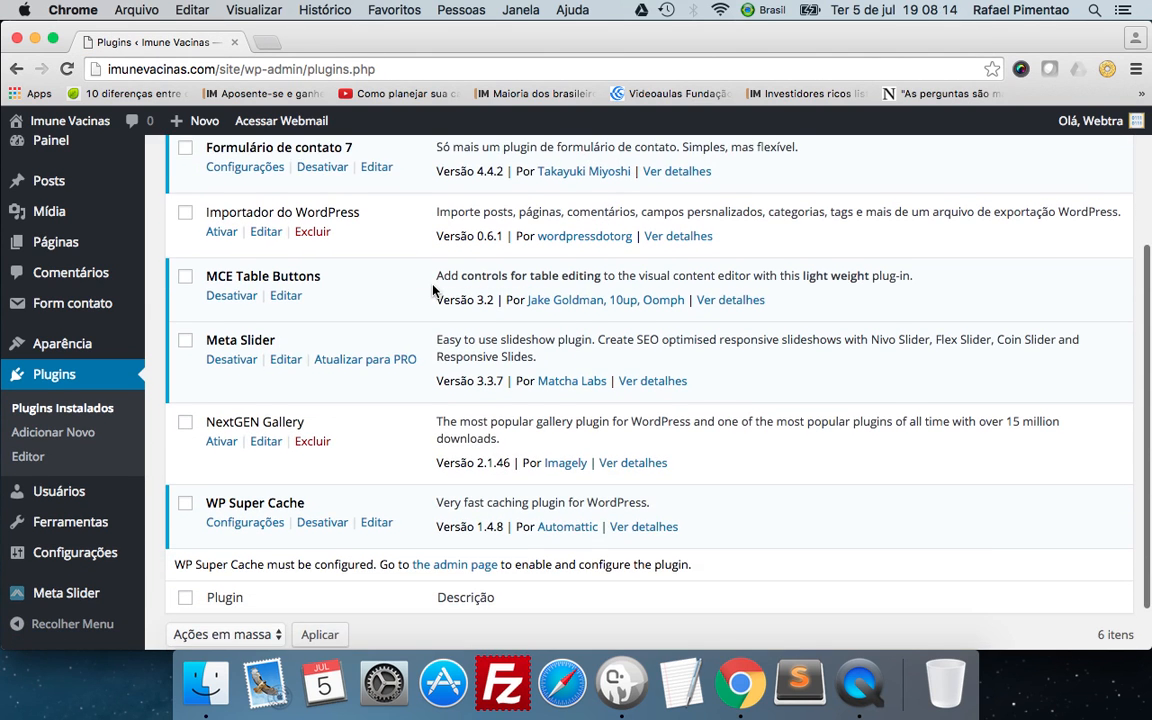
scroll(433, 290, "up", 5)
scroll(433, 290, "down", 5)
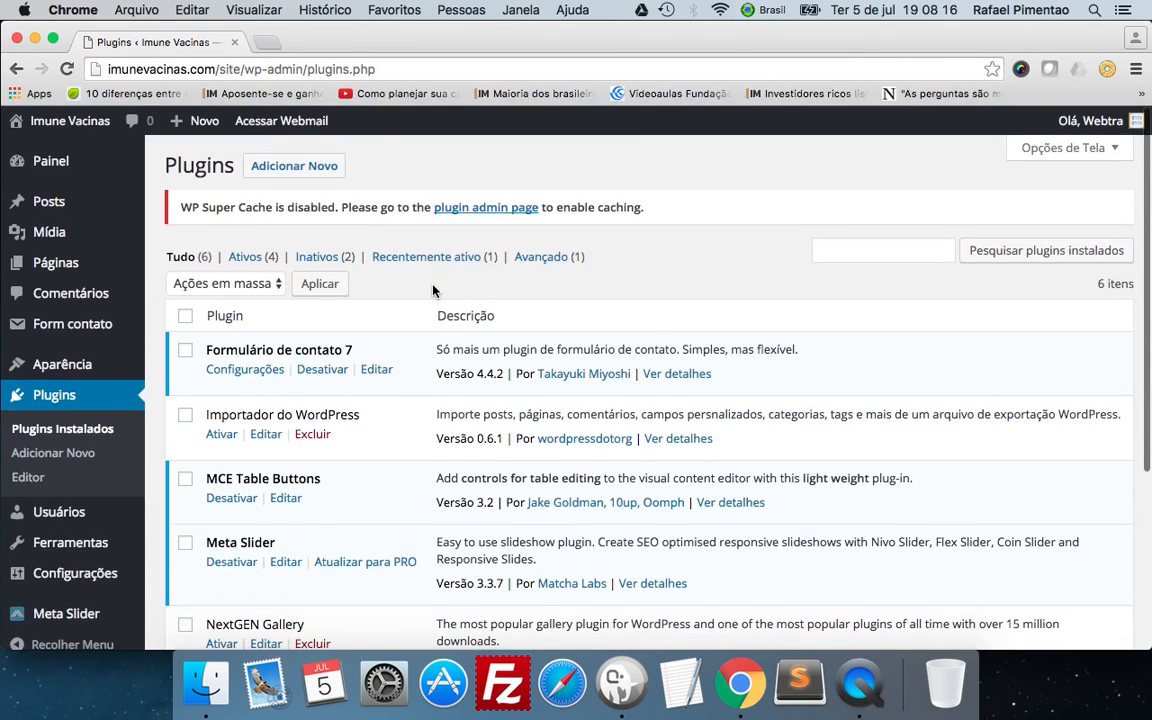
scroll(433, 290, "up", 5)
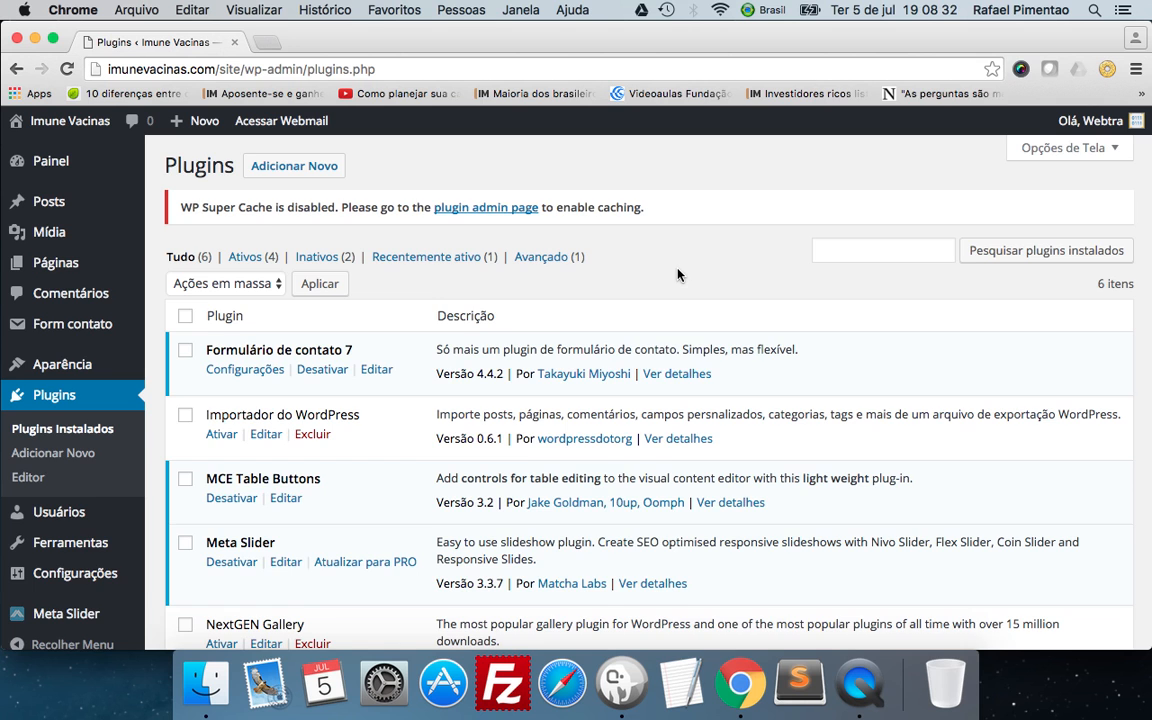
scroll(677, 274, "down", 2)
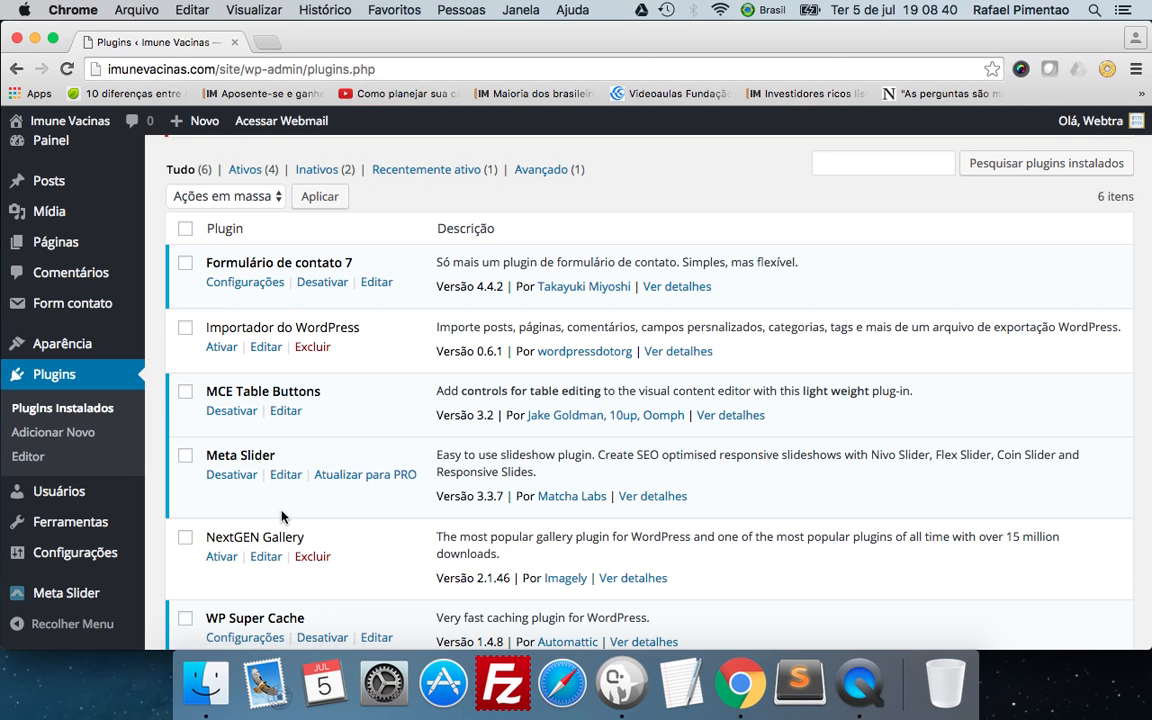
scroll(487, 408, "down", 4)
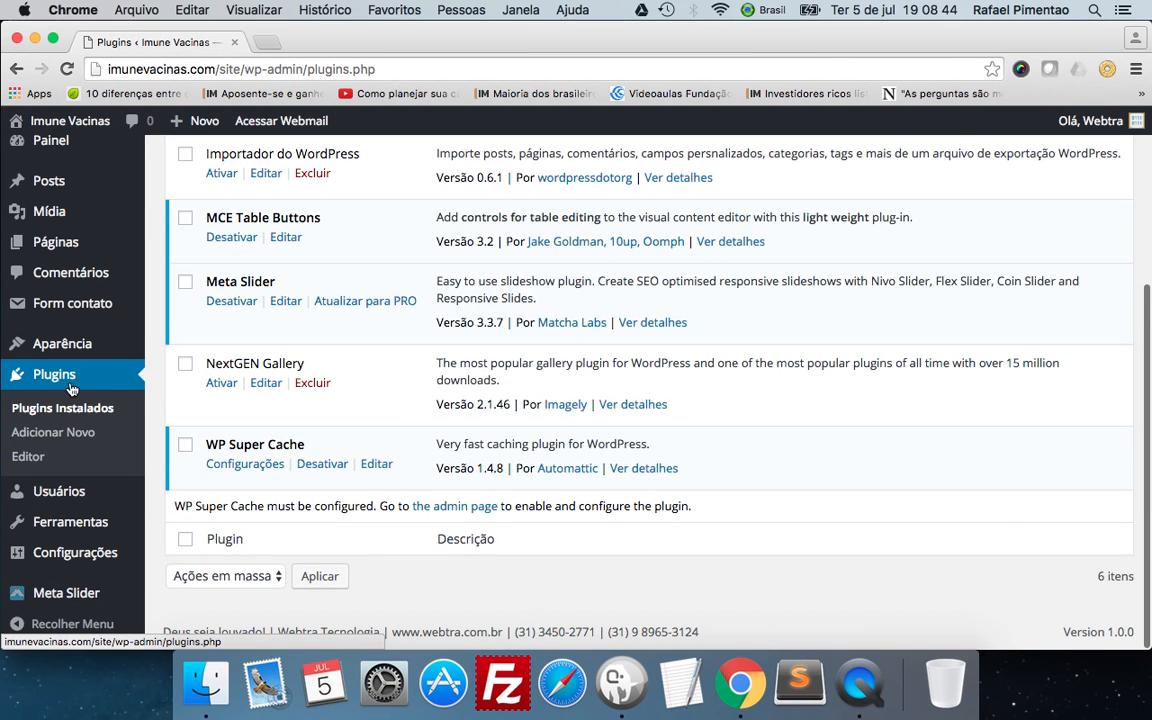
Reload the installed plugins page and examine the plugin names and descriptions.
left_click(70, 385)
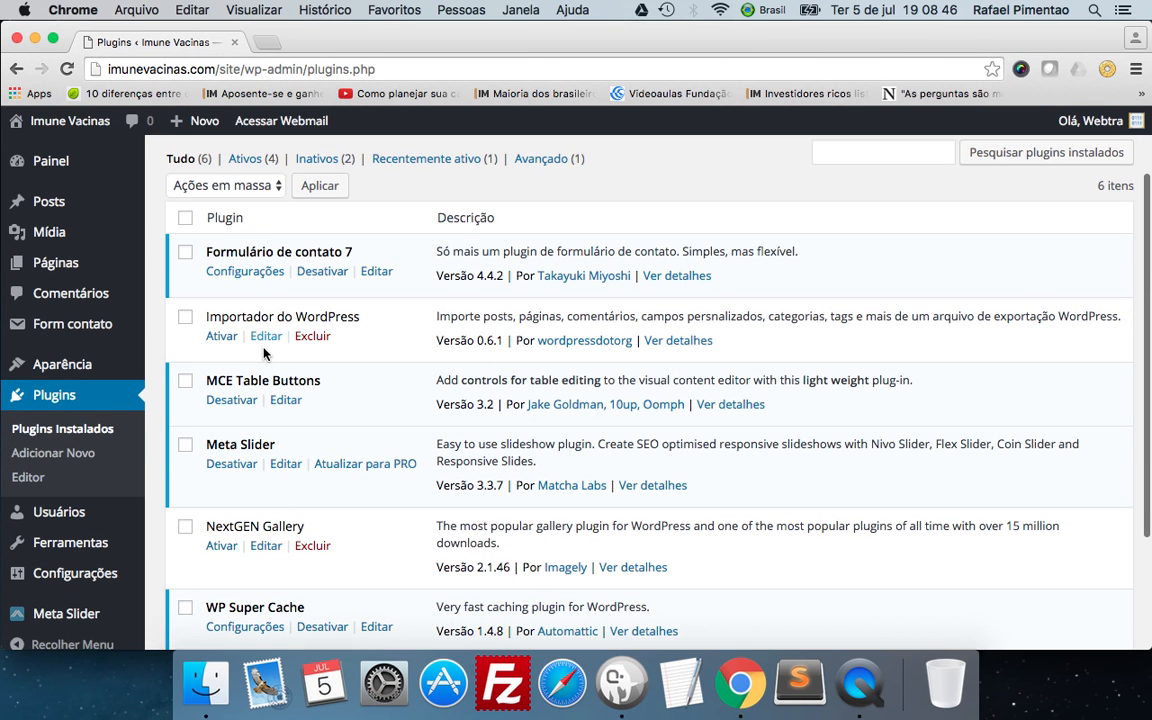
scroll(316, 355, "down", 3)
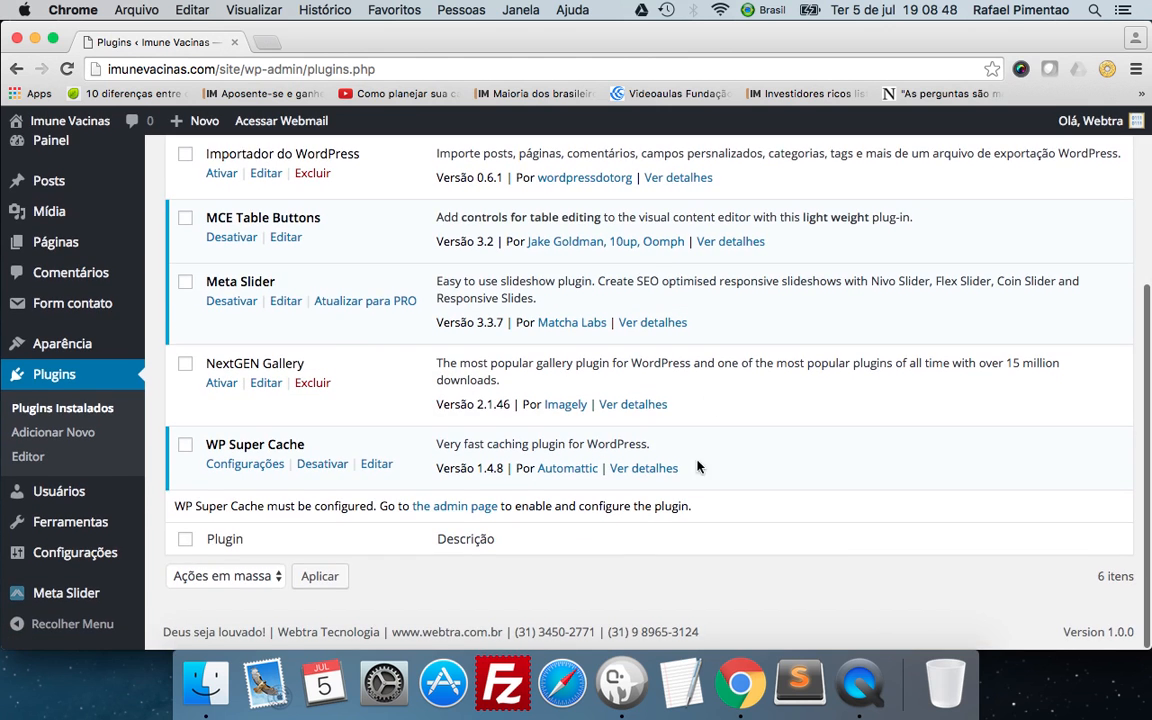
scroll(415, 457, "up", 5)
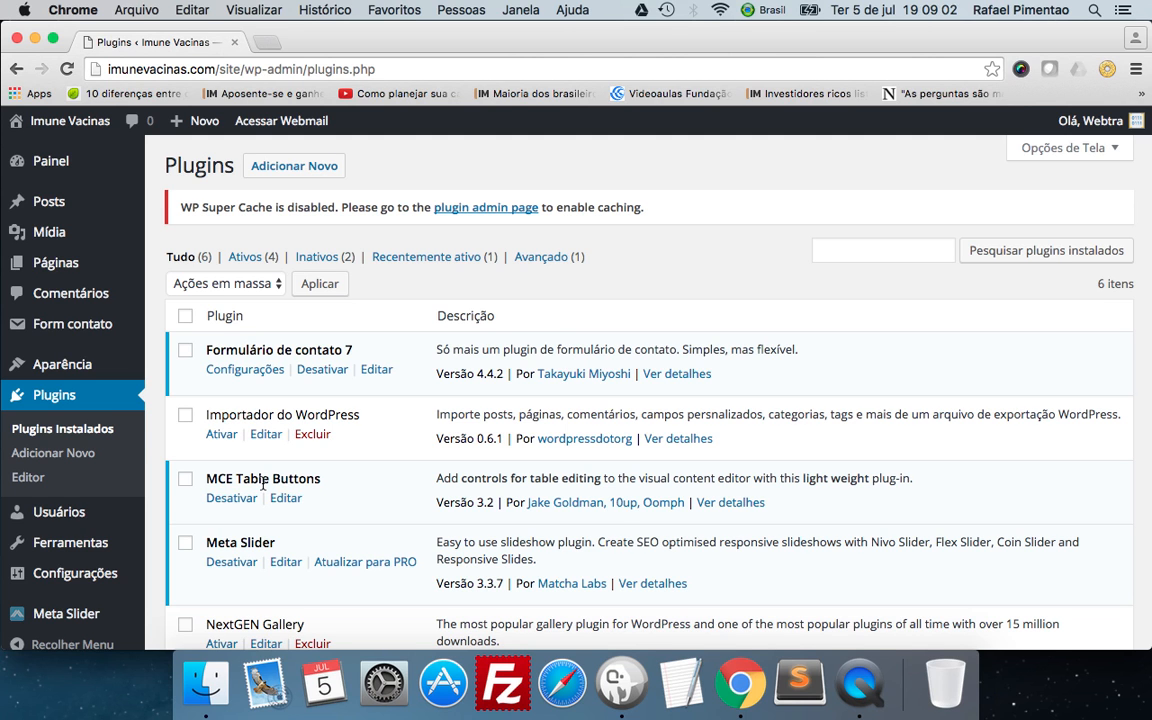
scroll(461, 420, "down", 5)
scroll(461, 420, "up", 5)
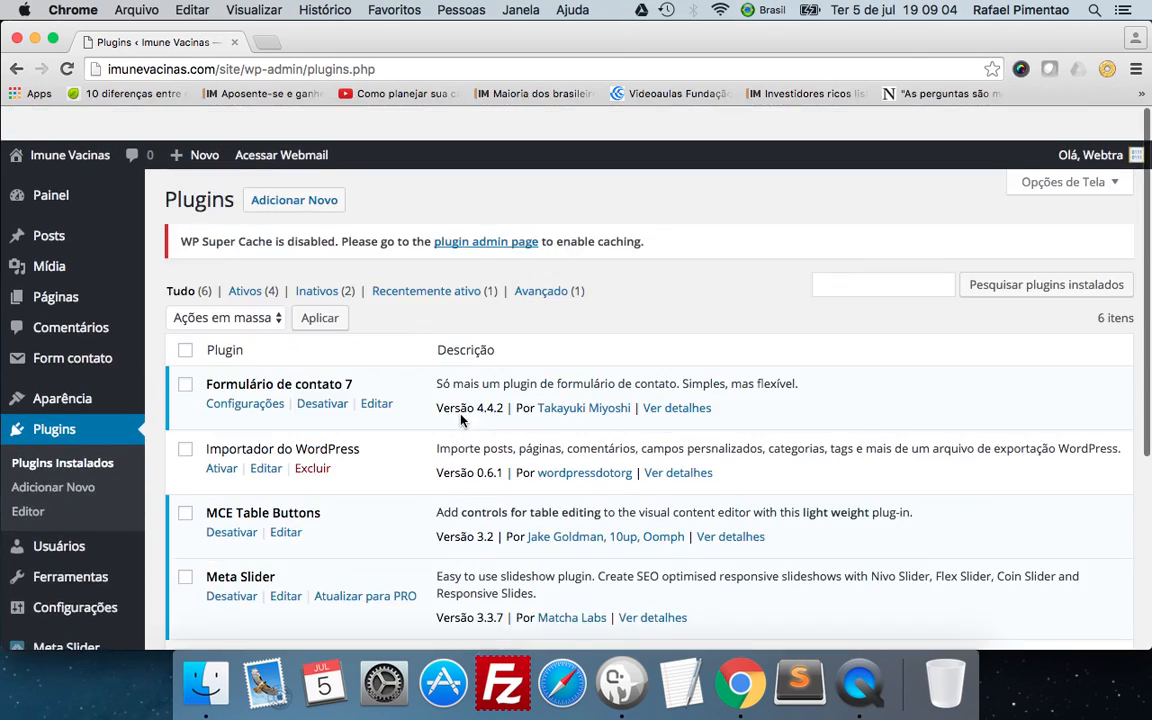
scroll(355, 364, "down", 3)
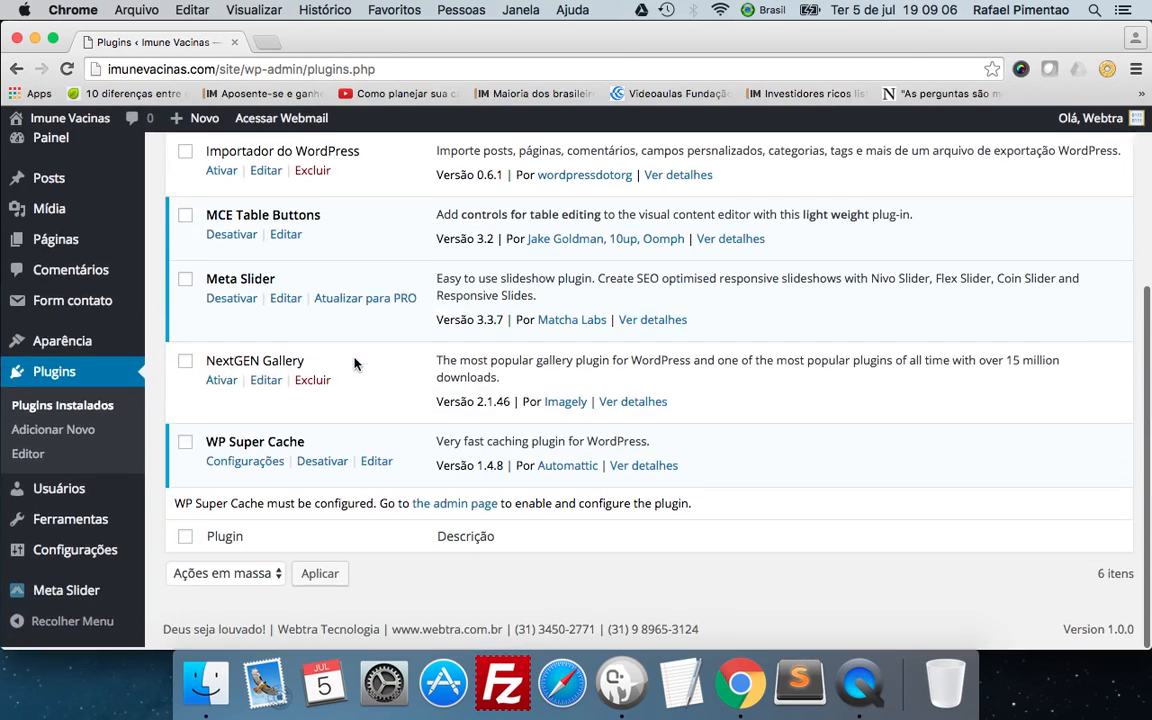
scroll(355, 364, "up", 4)
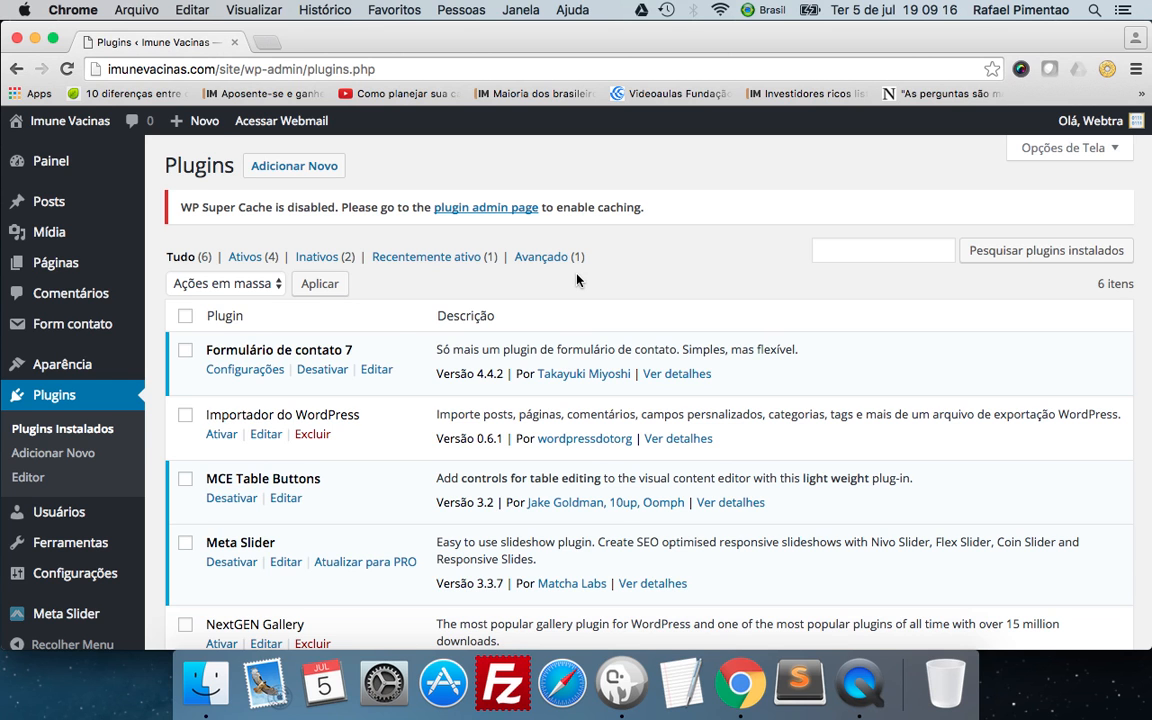
scroll(384, 333, "down", 2)
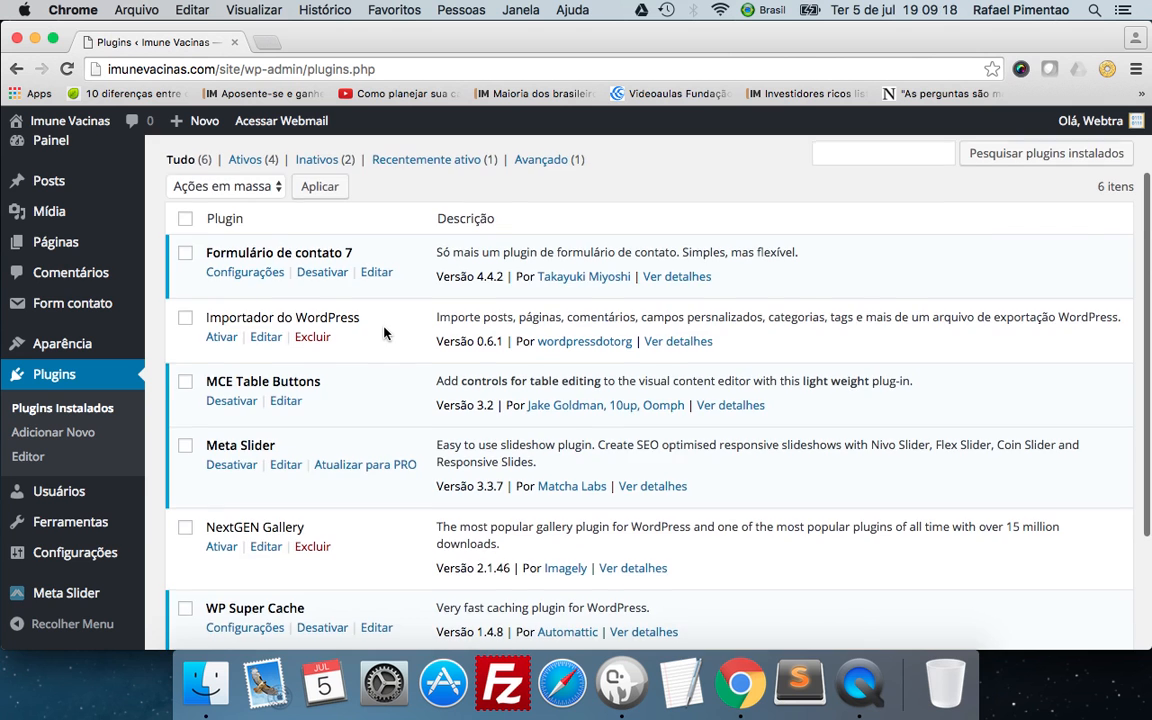
scroll(385, 334, "down", 2)
scroll(330, 328, "up", 3)
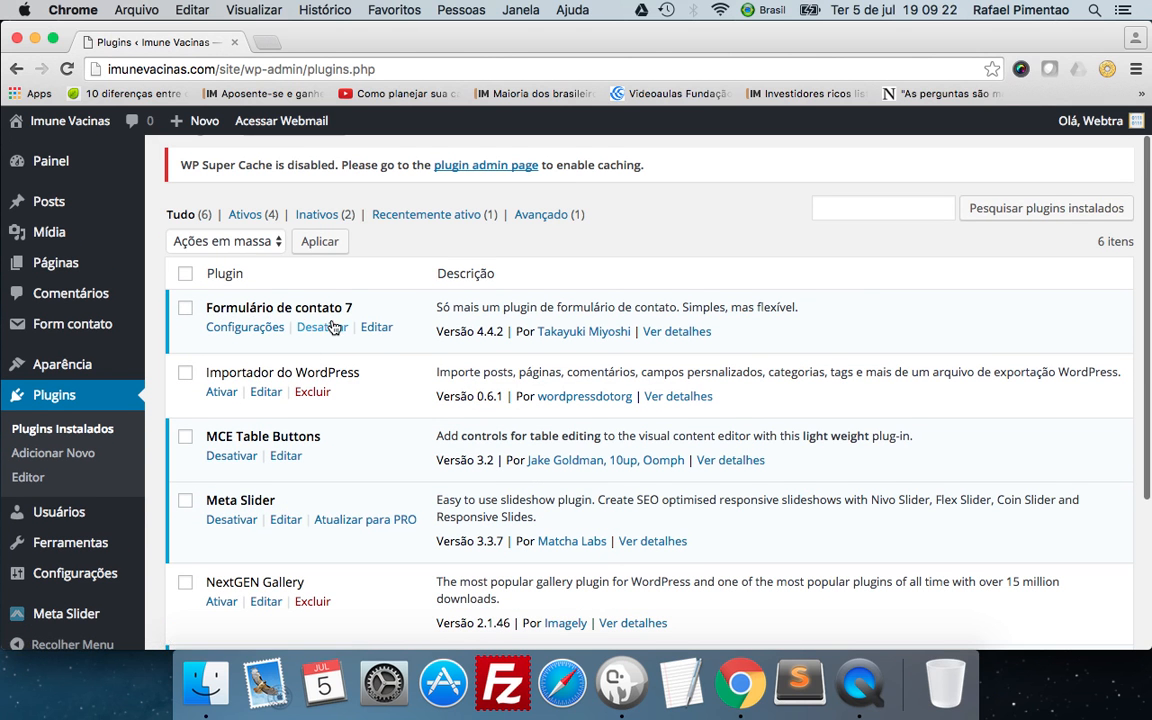
Examine the activate, deactivate, edit, delete and settings options offered under each installed plugin.
scroll(310, 325, "down", 2)
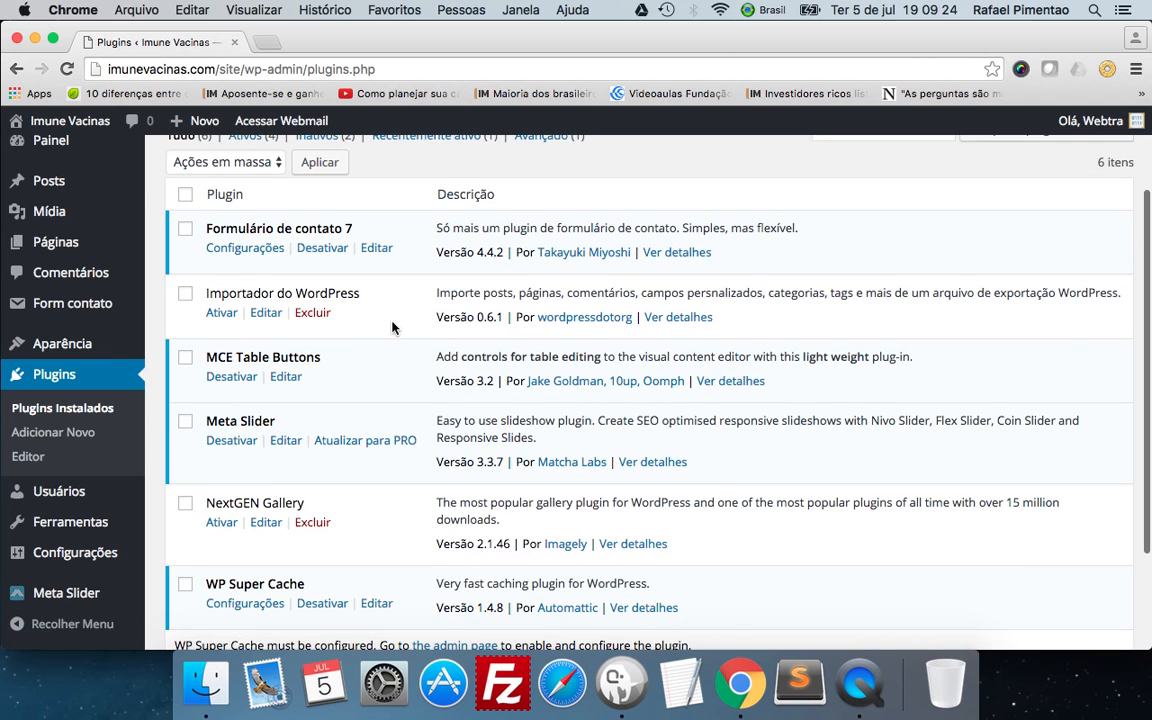
scroll(300, 372, "down", 2)
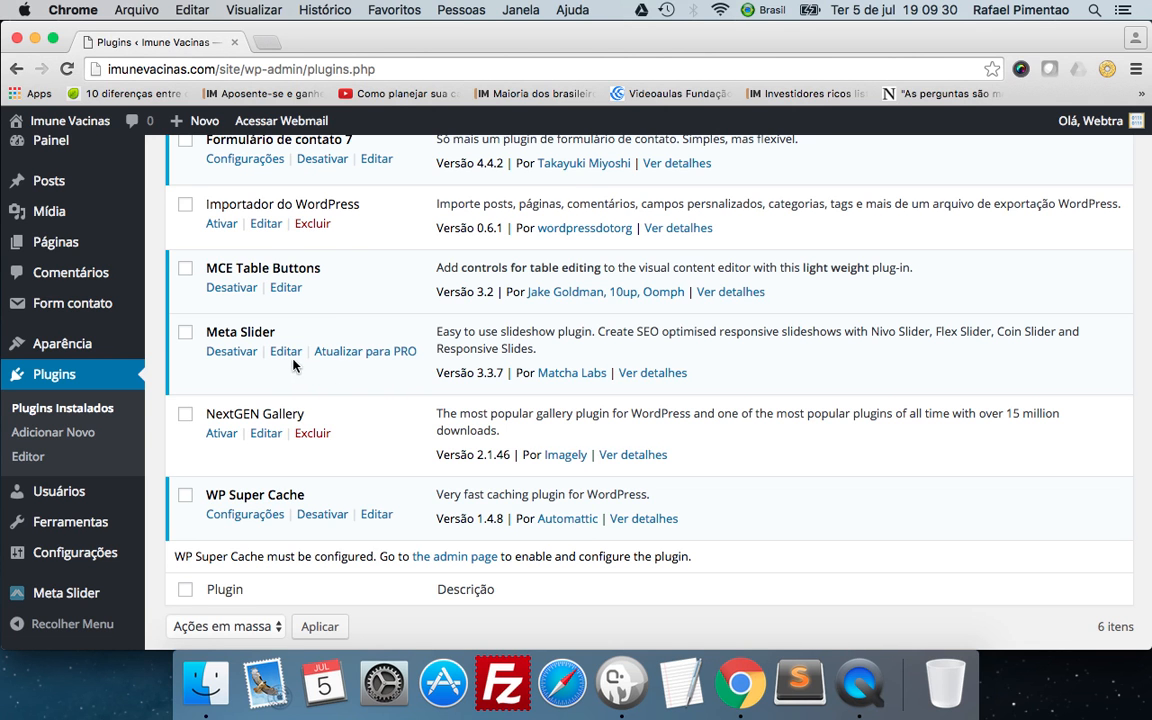
scroll(325, 316, "down", 1)
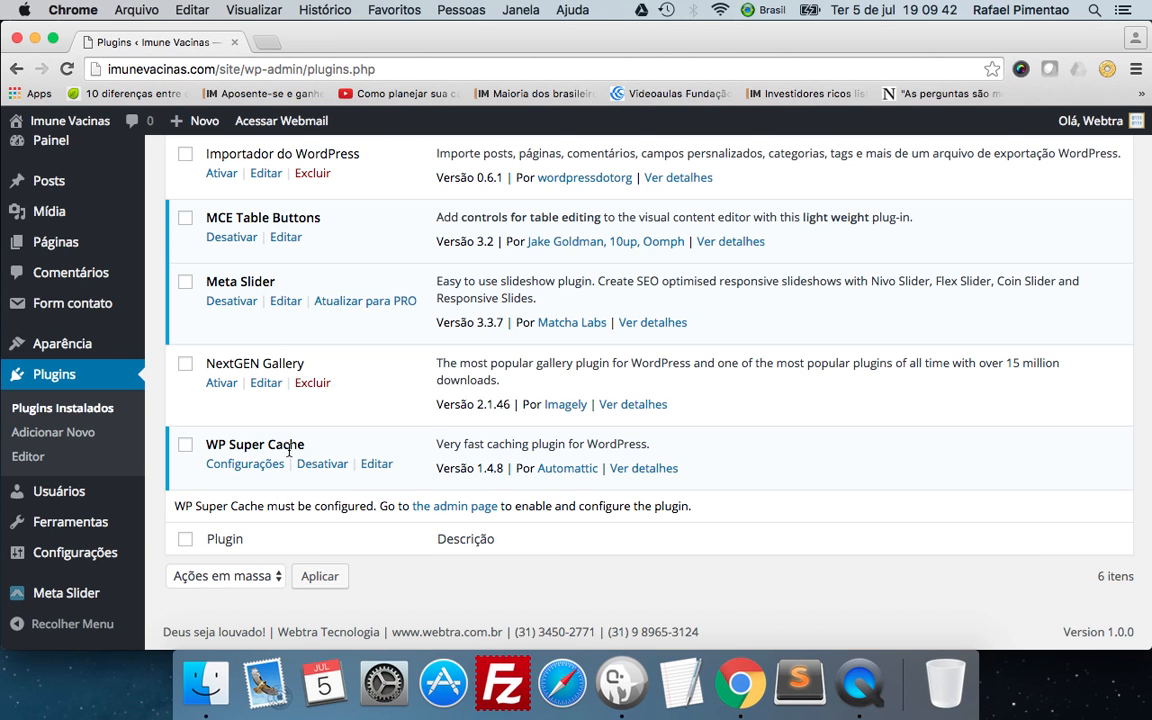
scroll(421, 418, "up", 5)
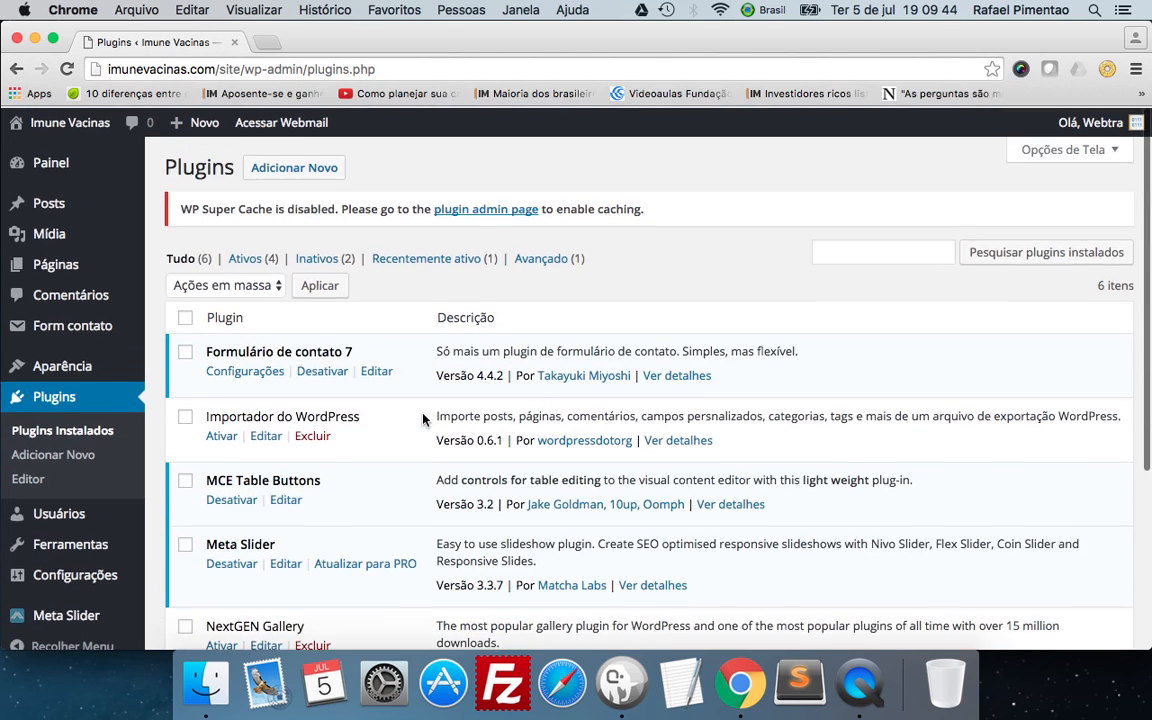
scroll(413, 332, "down", 5)
scroll(413, 332, "up", 5)
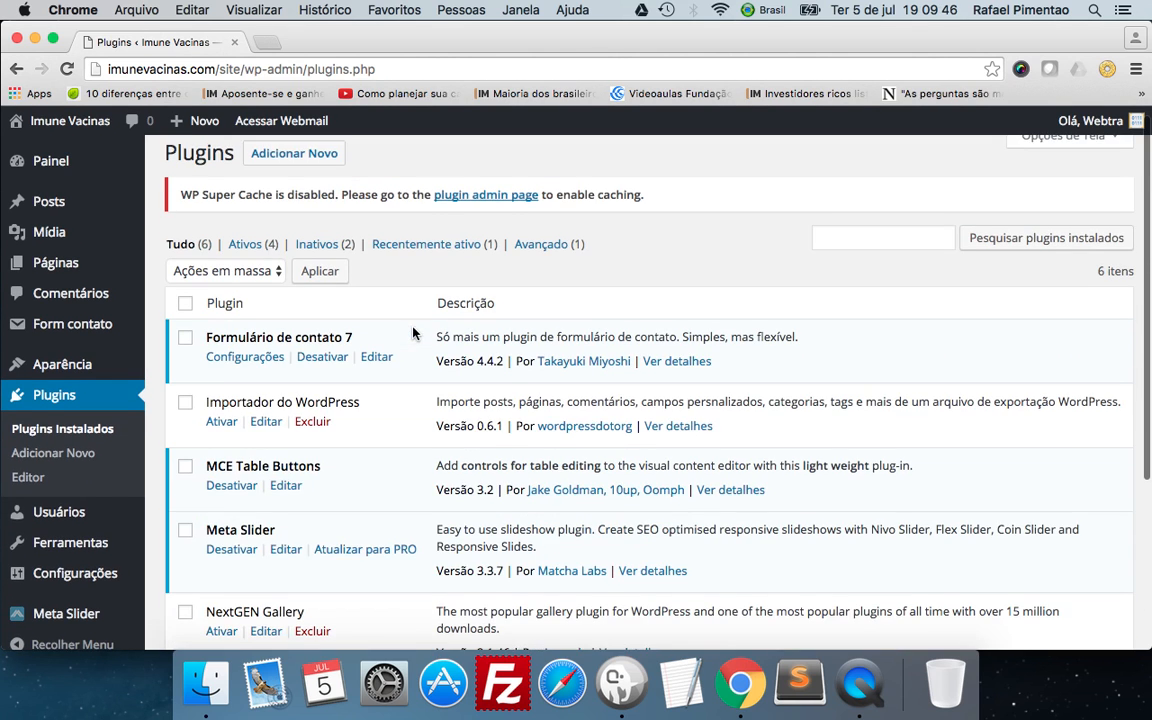
scroll(315, 332, "down", 2)
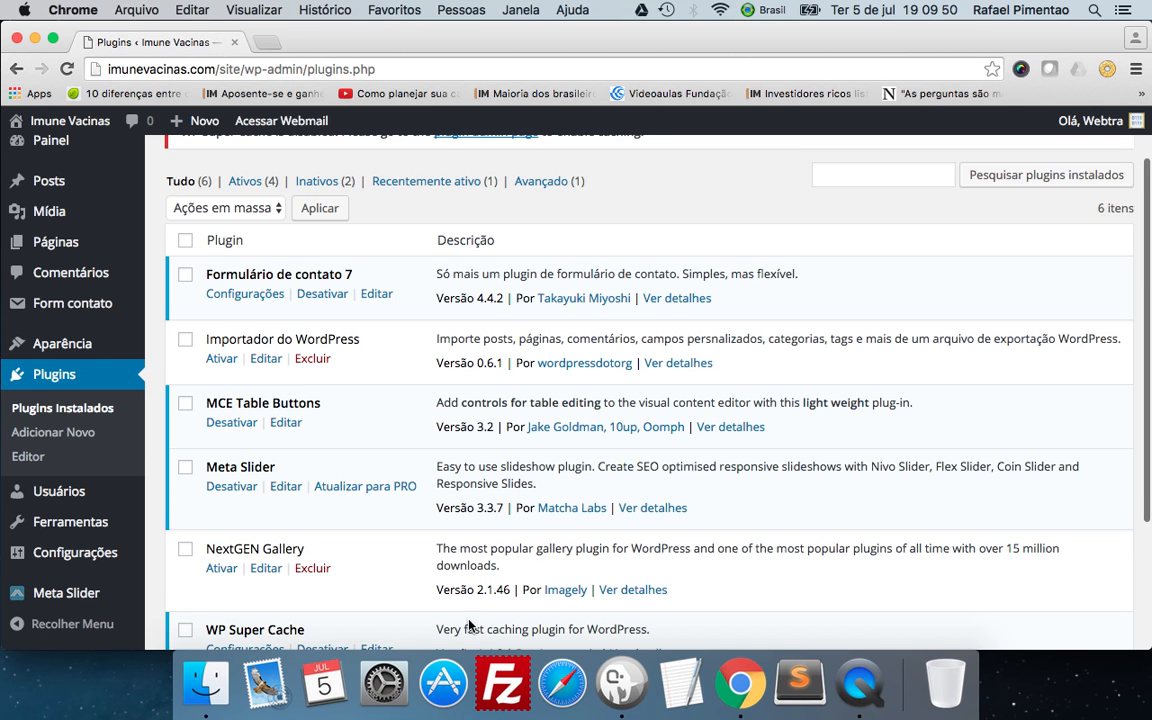
scroll(353, 274, "down", 2)
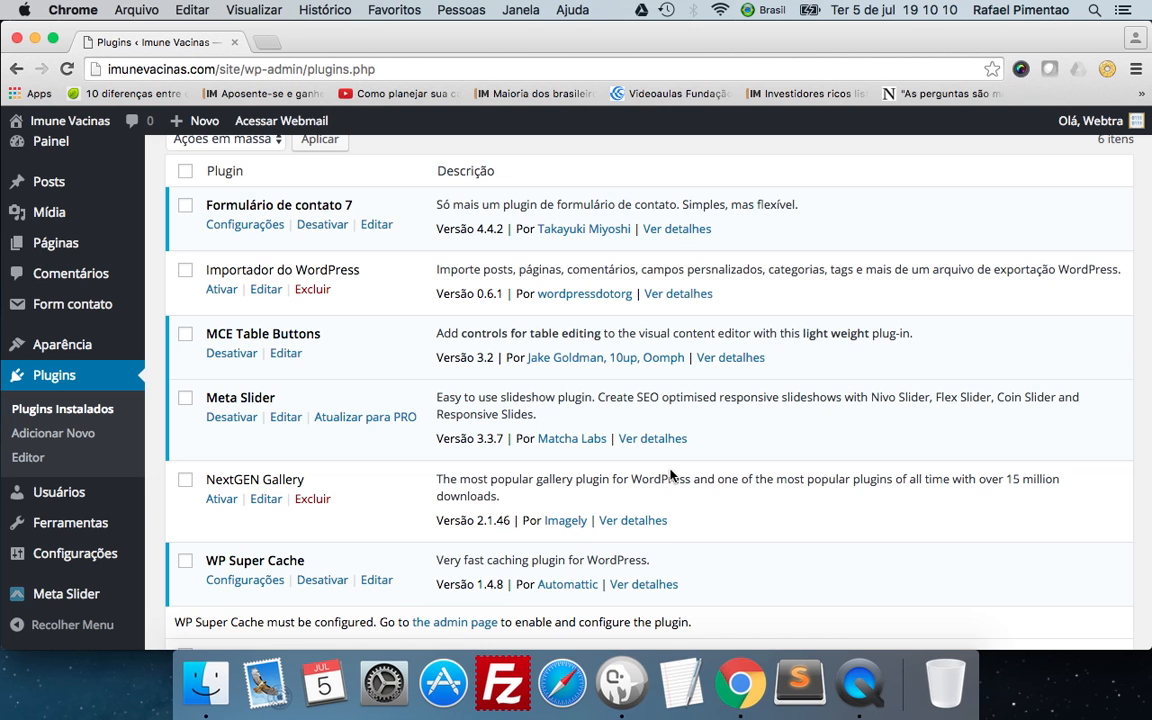
scroll(674, 476, "up", 3)
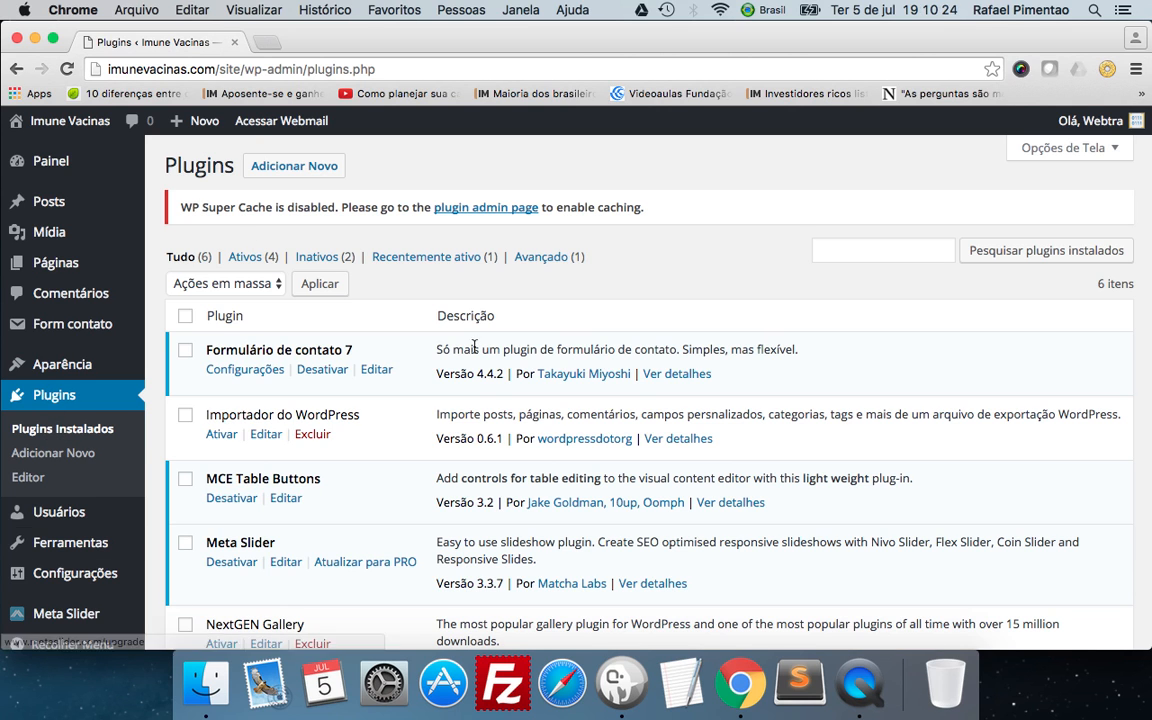
scroll(304, 318, "down", 1)
scroll(304, 318, "down", 5)
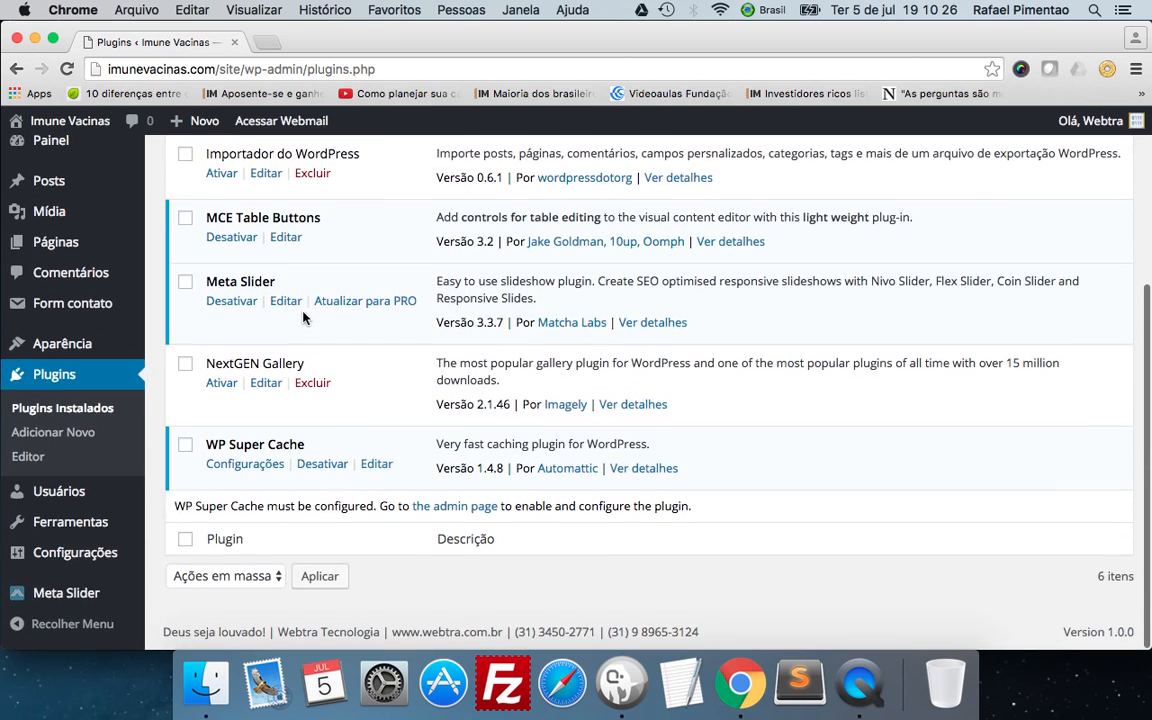
Compare how active and inactive plugins are marked in the full plugins list.
scroll(304, 318, "up", 5)
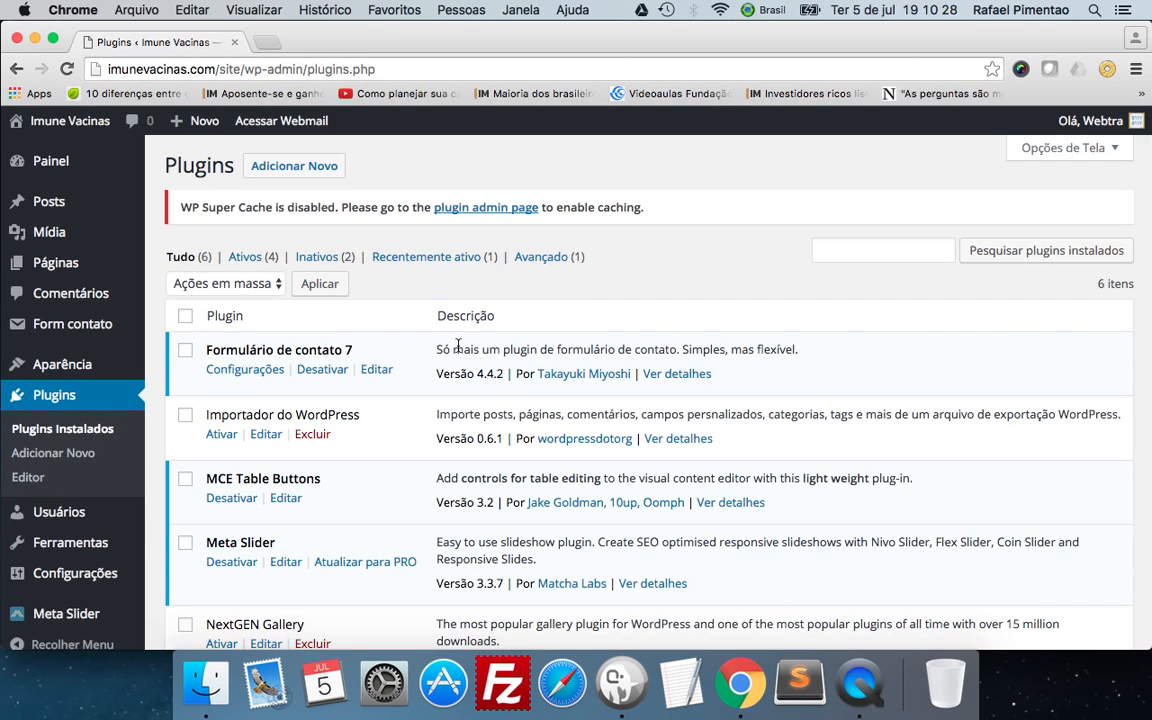
scroll(457, 345, "down", 5)
scroll(457, 345, "up", 5)
scroll(621, 330, "down", 3)
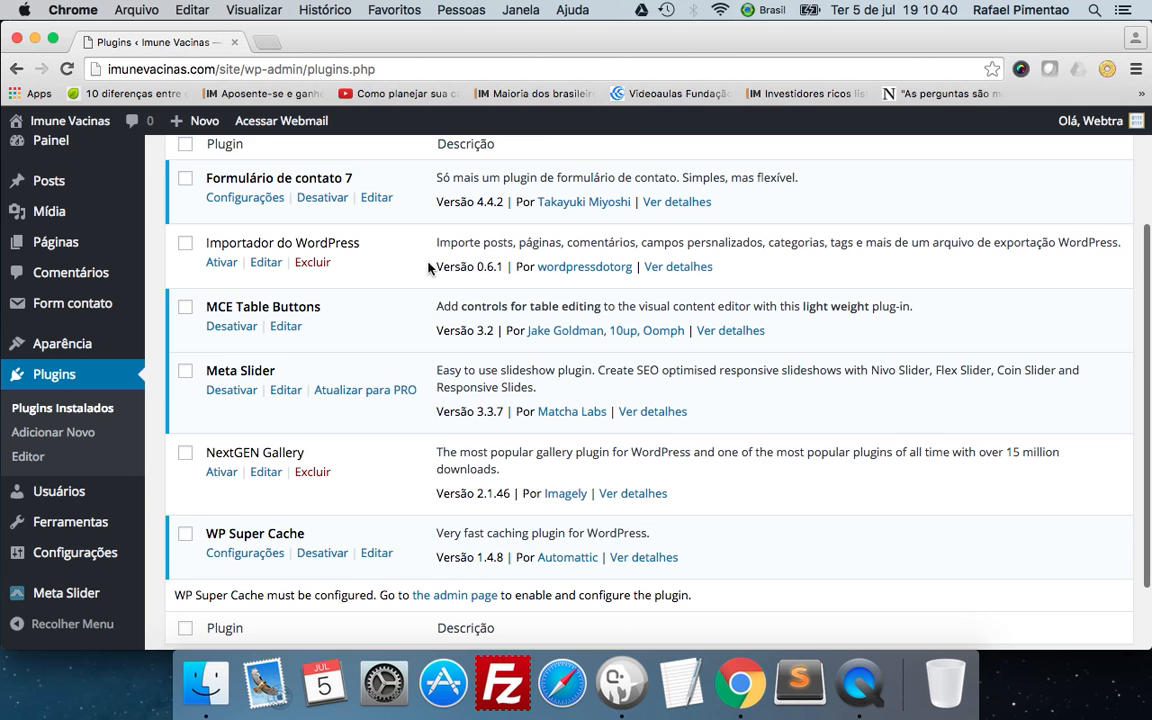
scroll(453, 318, "up", 3)
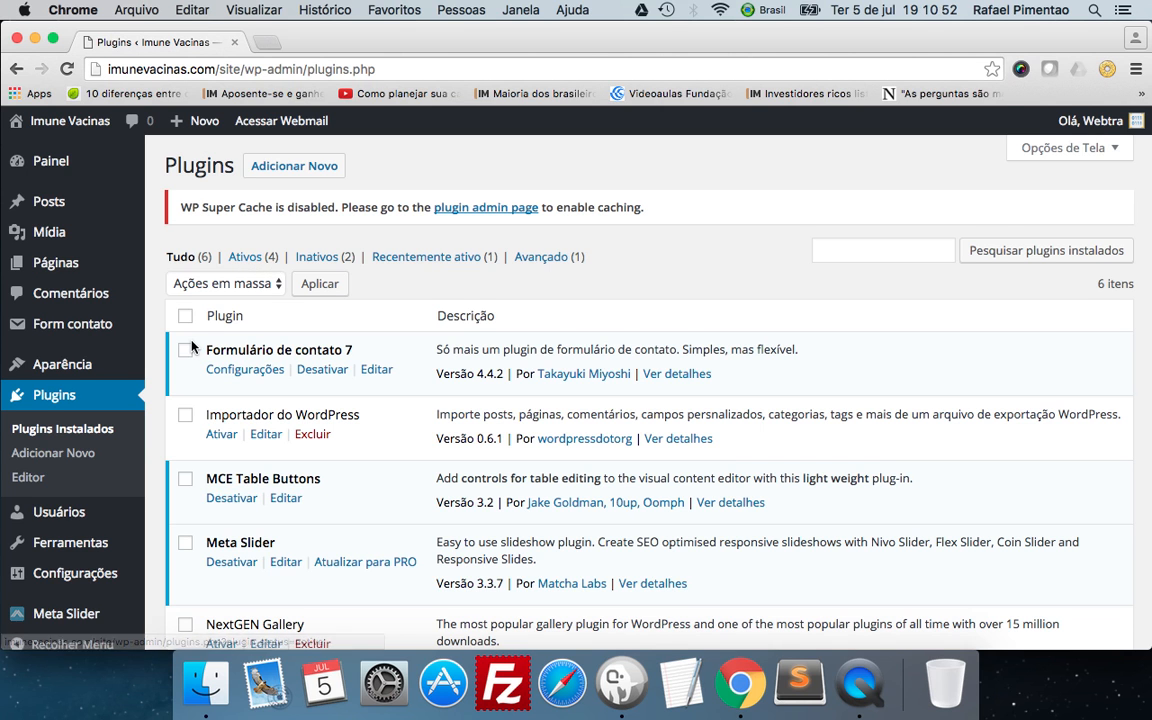
scroll(190, 342, "down", 1)
scroll(192, 345, "down", 3)
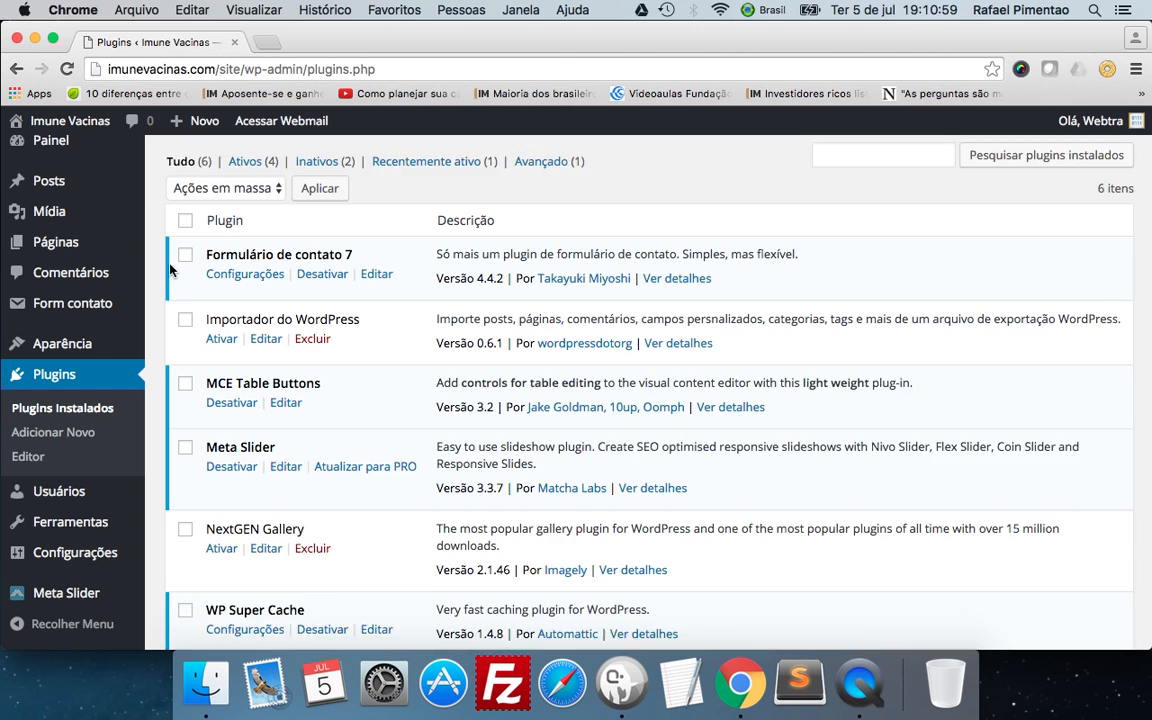
scroll(172, 268, "down", 2)
scroll(172, 268, "down", 2)
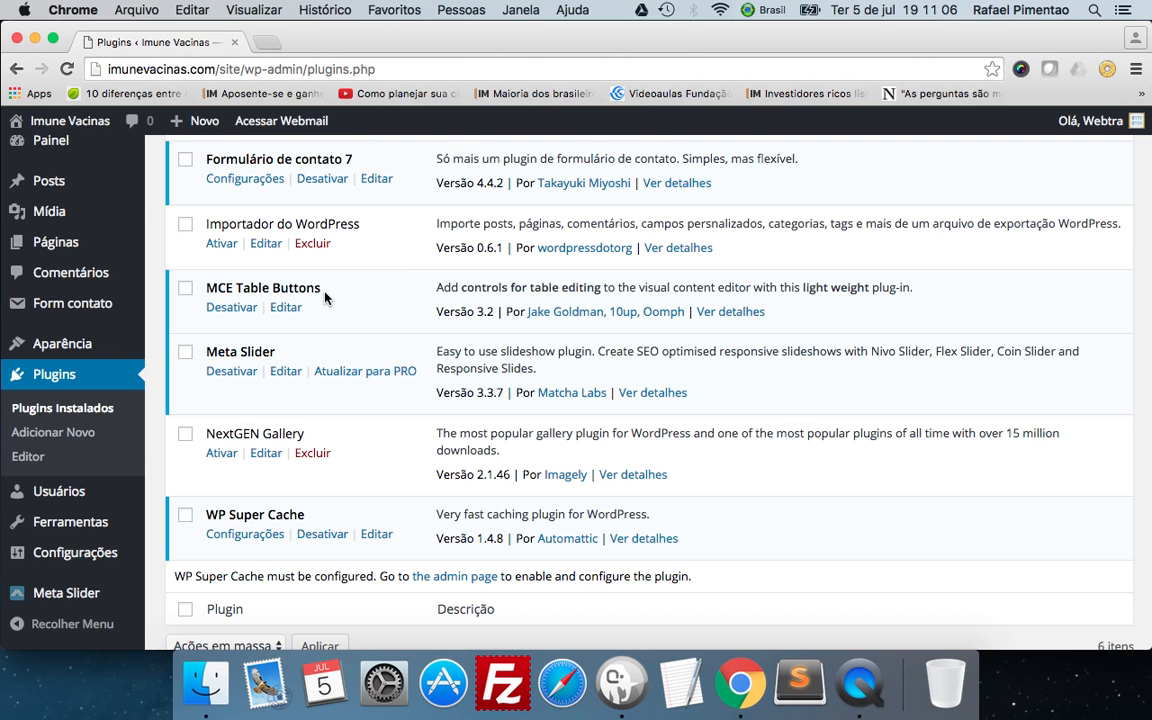
scroll(325, 297, "up", 3)
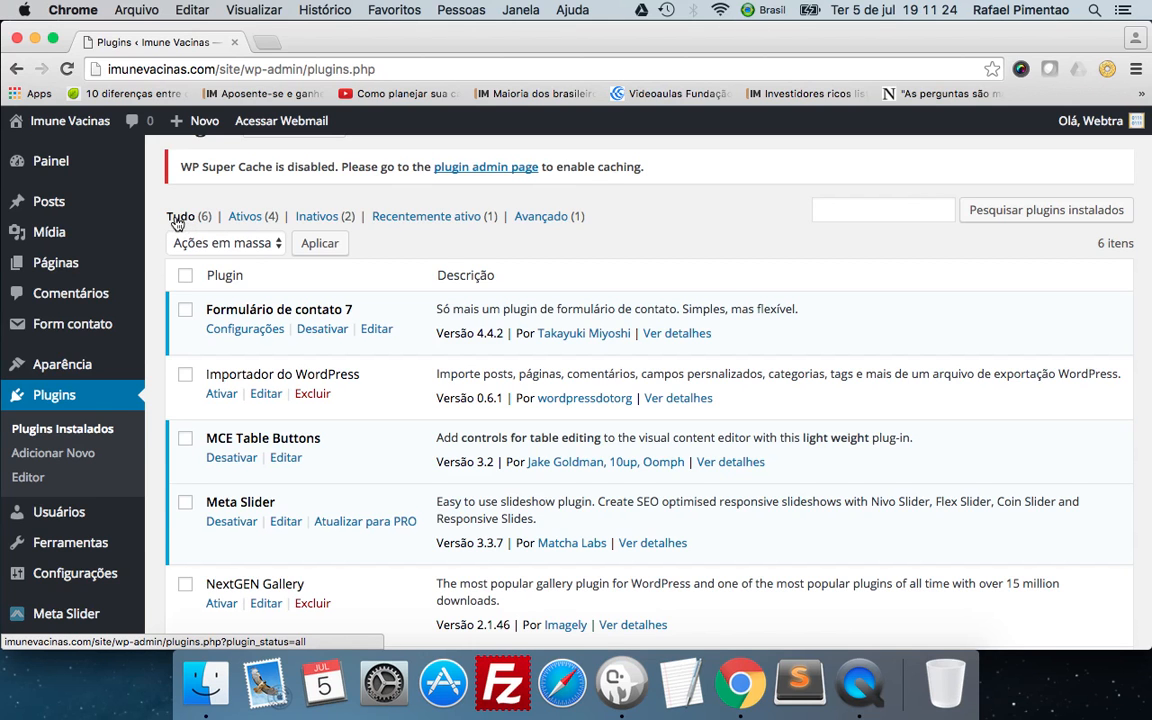
Filter the plugins list by Ativos and review it, and switch the filter to Inativos.
left_click(253, 219)
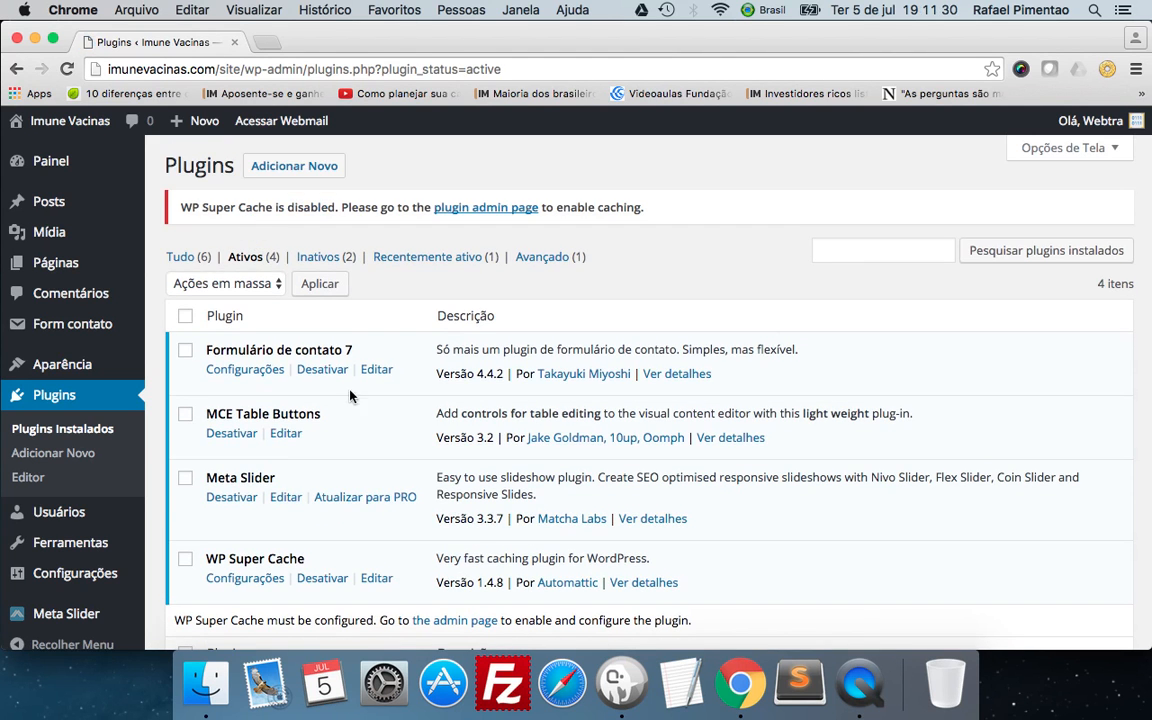
scroll(350, 411, "down", 3)
scroll(350, 411, "up", 3)
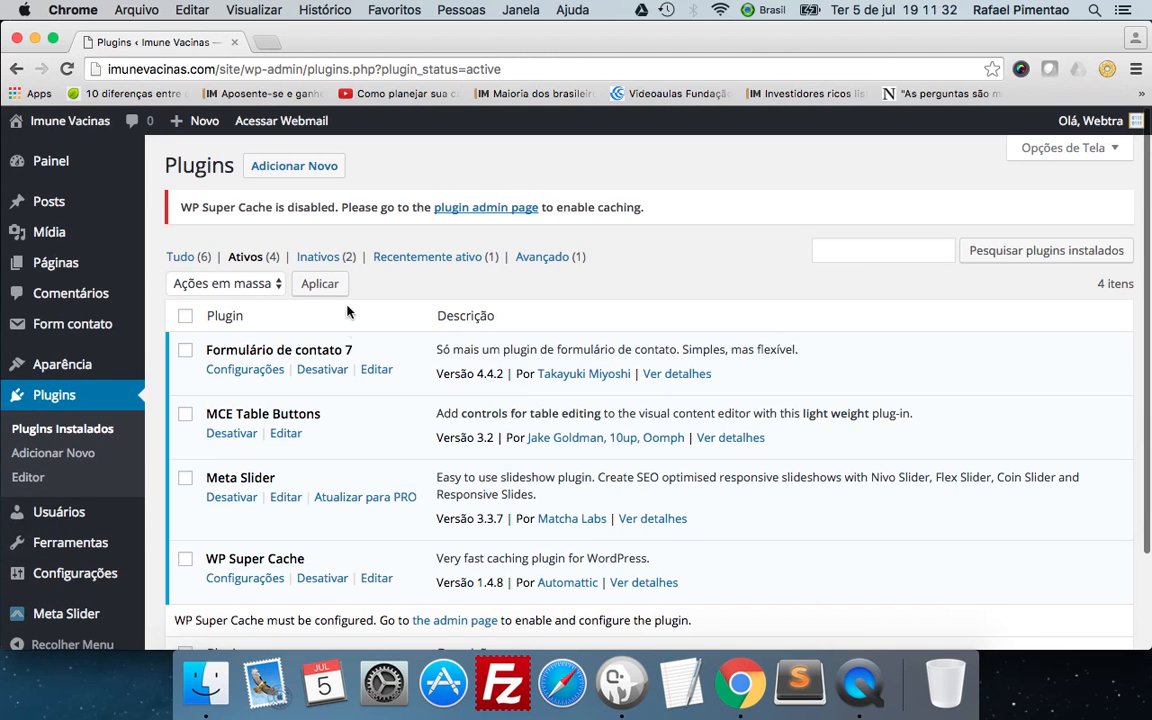
left_click(321, 258)
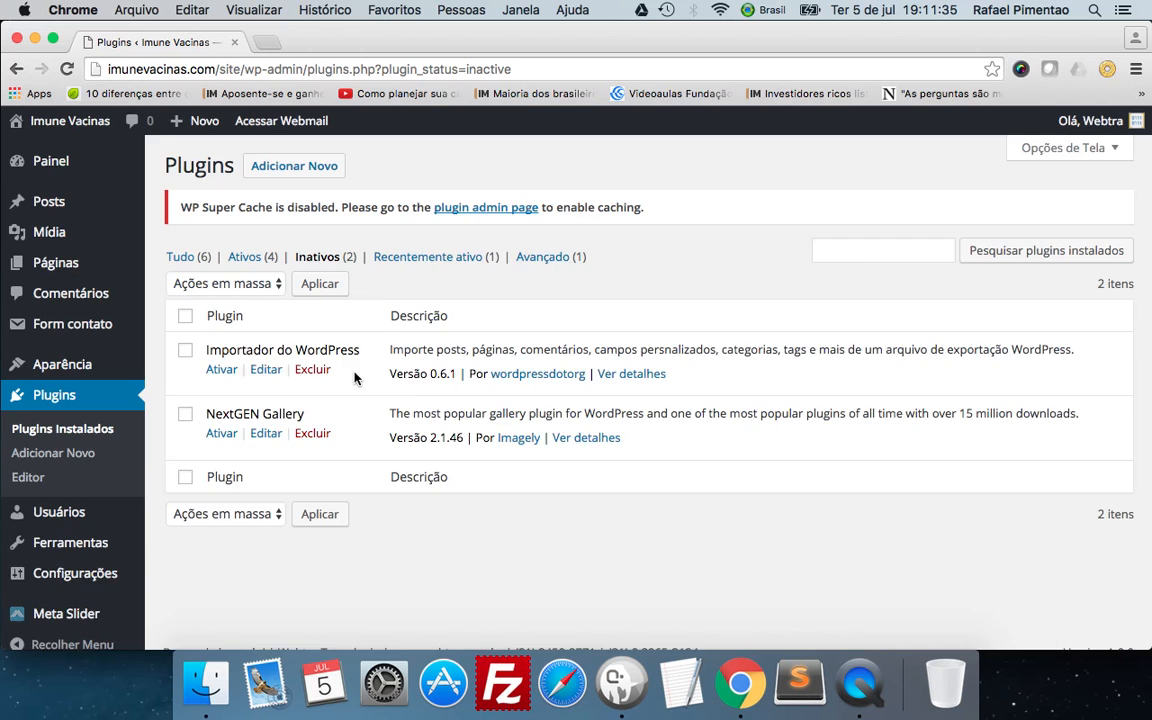
Review the inactive plugins, and filter the plugins list by Recentemente ativo and by Avançado.
scroll(355, 340, "down", 2)
scroll(352, 300, "up", 2)
left_click(421, 260)
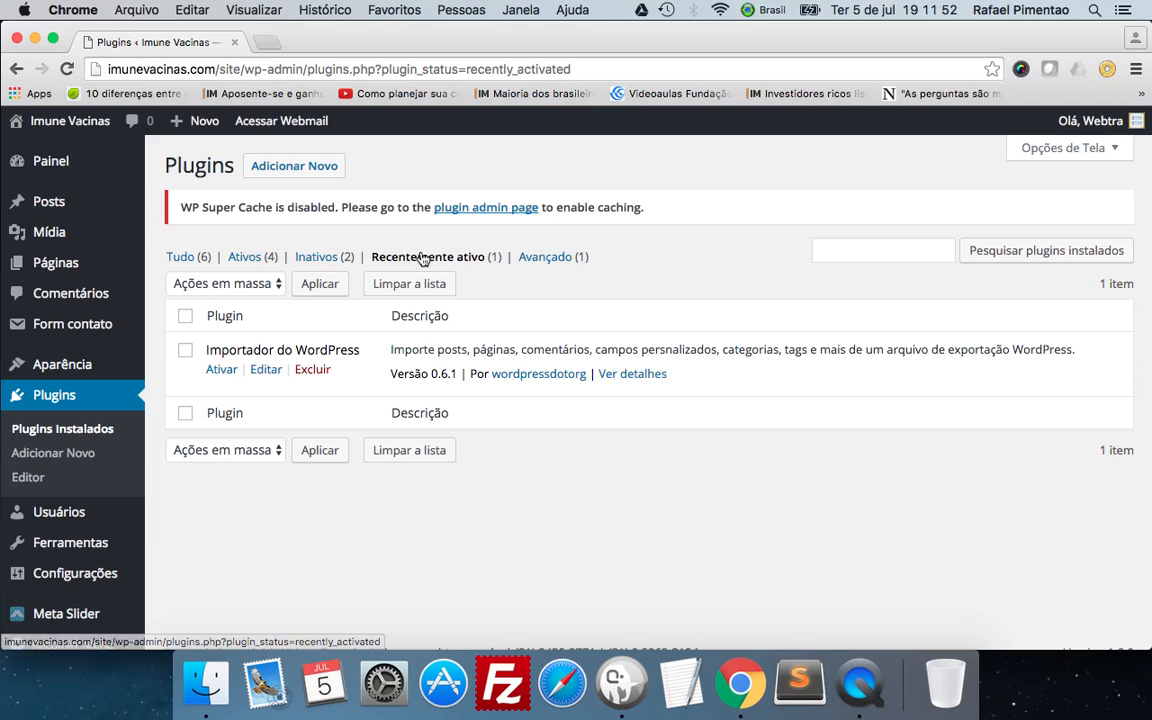
left_click(559, 258)
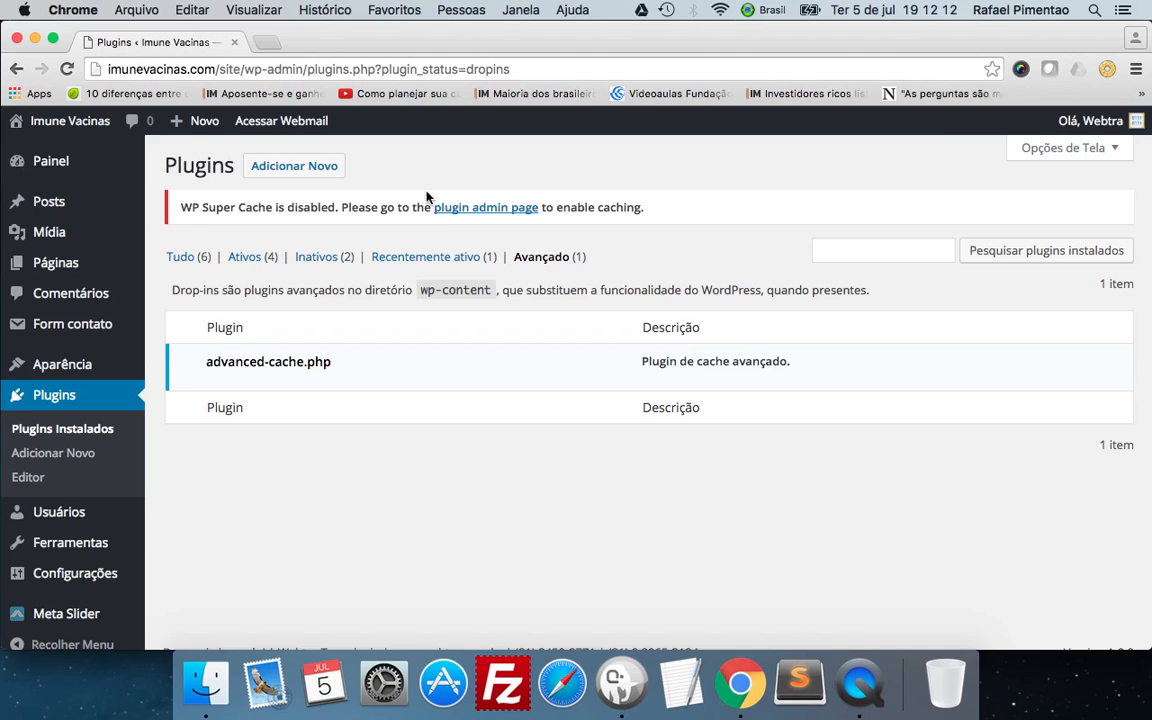
Open the WP Super Cache admin page from the disabled-cache notice and look over its caching settings.
left_click(493, 208)
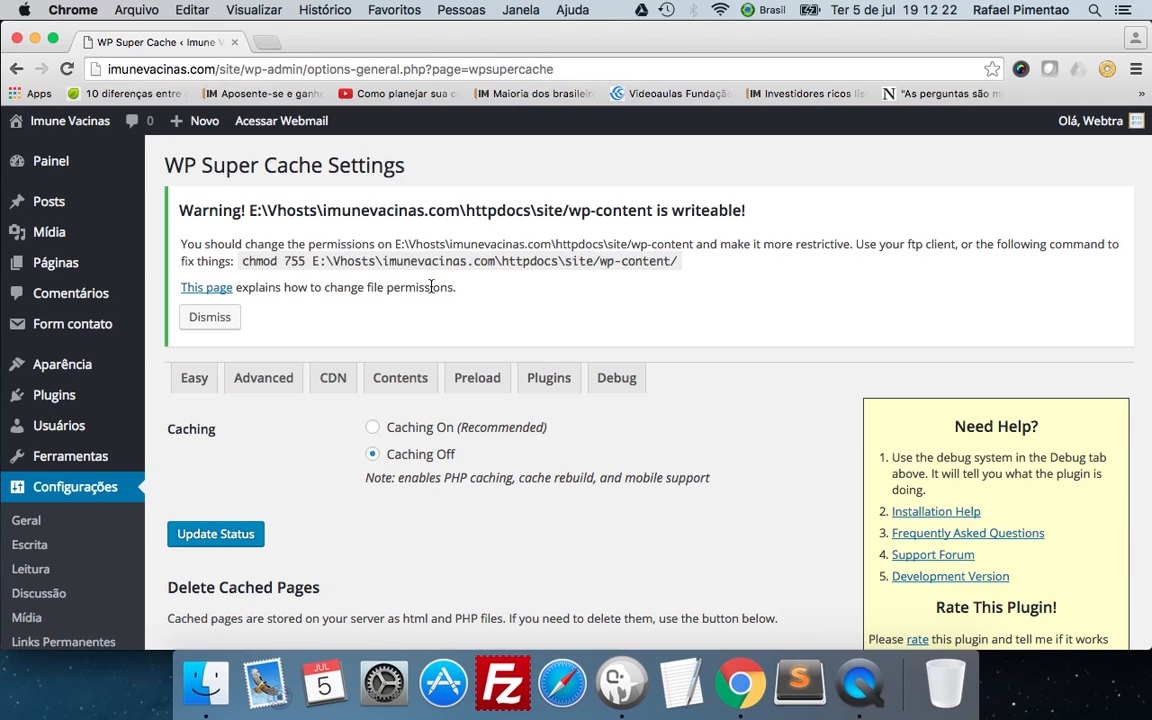
scroll(431, 287, "down", 8)
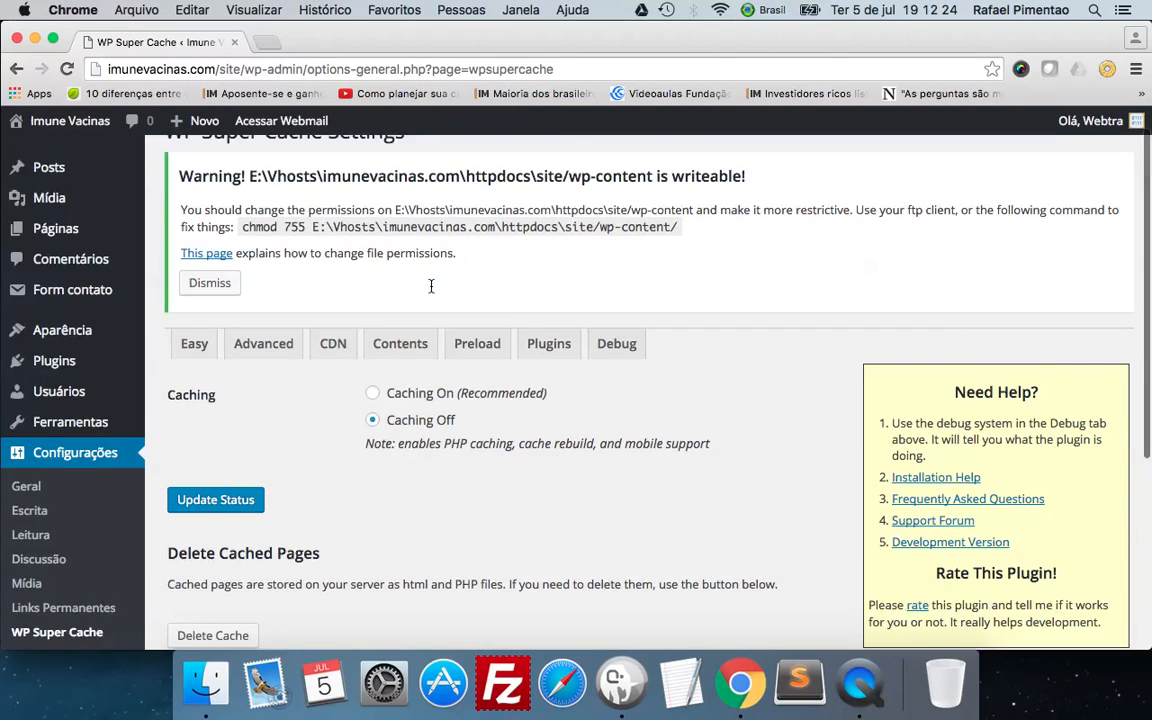
scroll(431, 287, "up", 8)
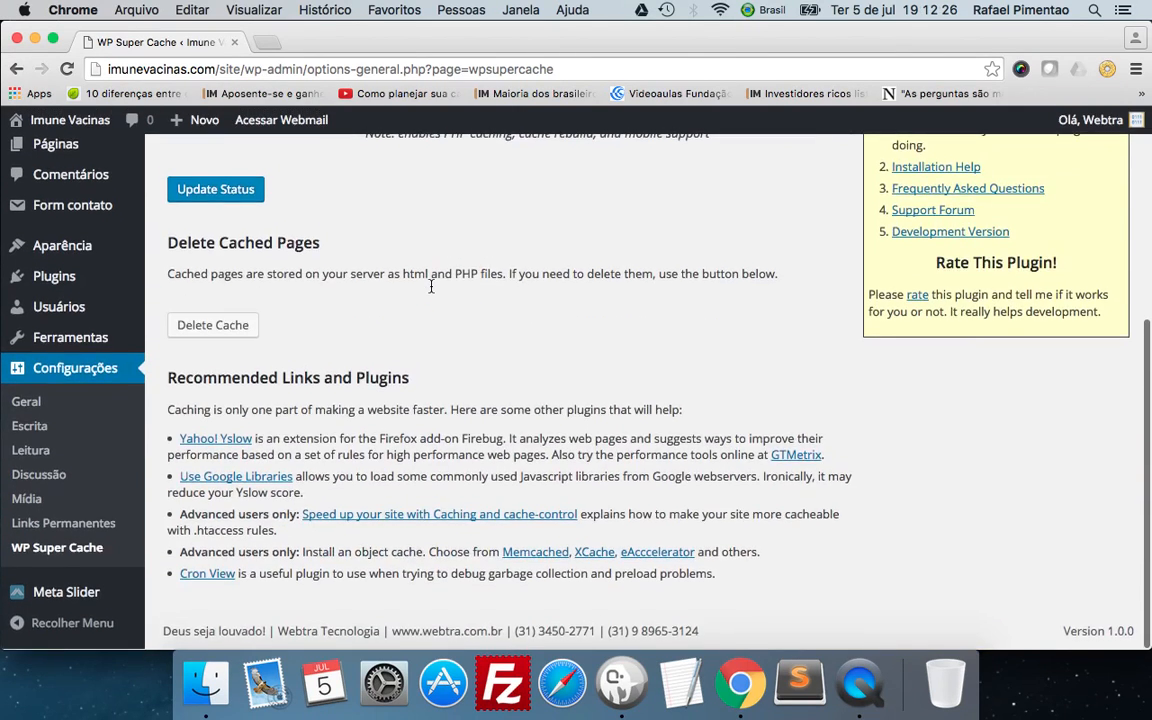
scroll(433, 292, "down", 3)
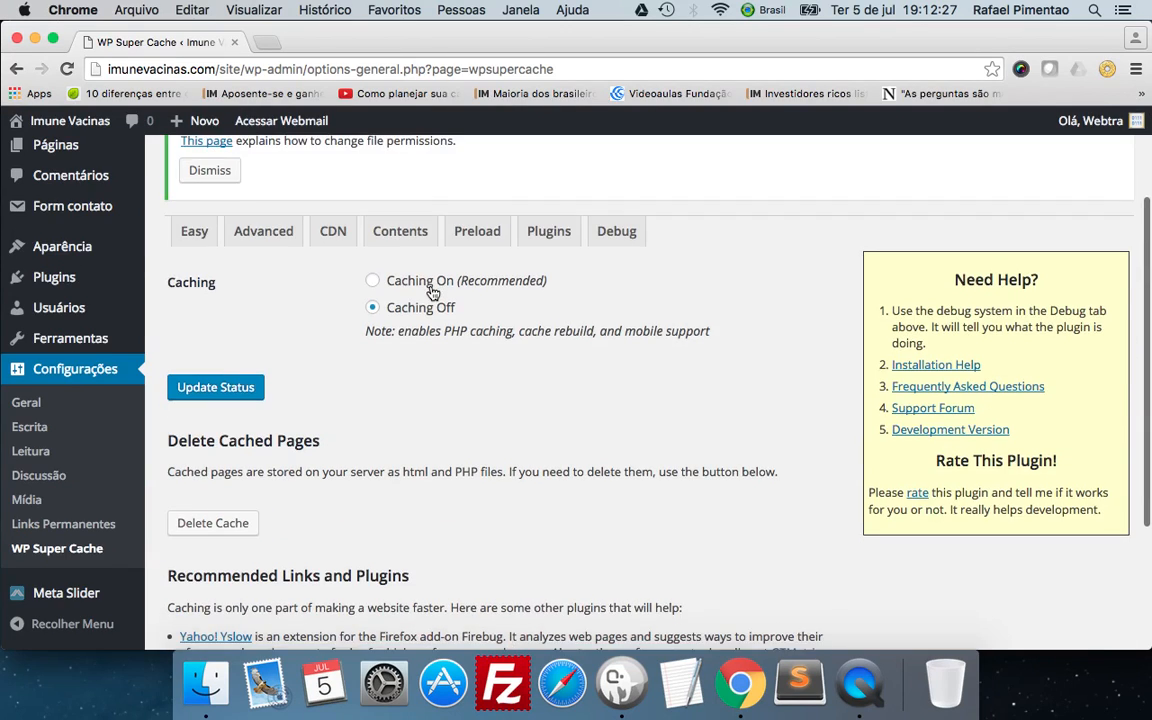
scroll(432, 290, "down", 6)
scroll(432, 290, "up", 9)
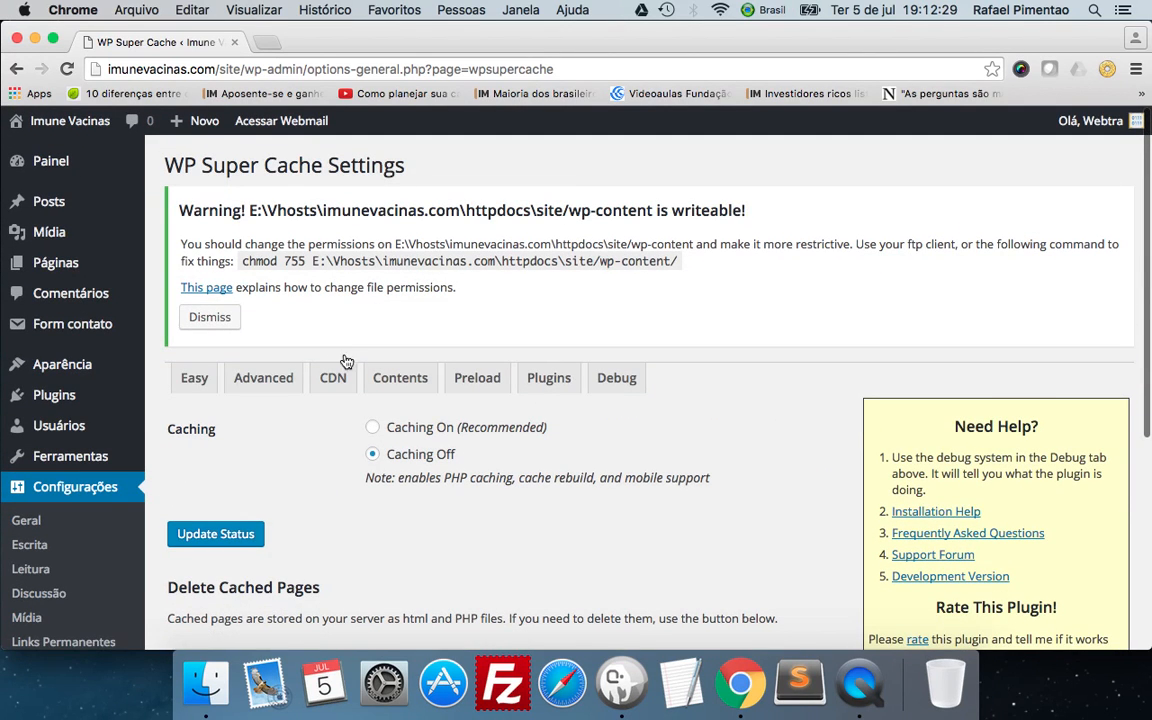
Examine the Easy, Advanced, CDN and Contents sections of the WP Super Cache settings.
left_click(194, 378)
scroll(369, 358, "down", 3)
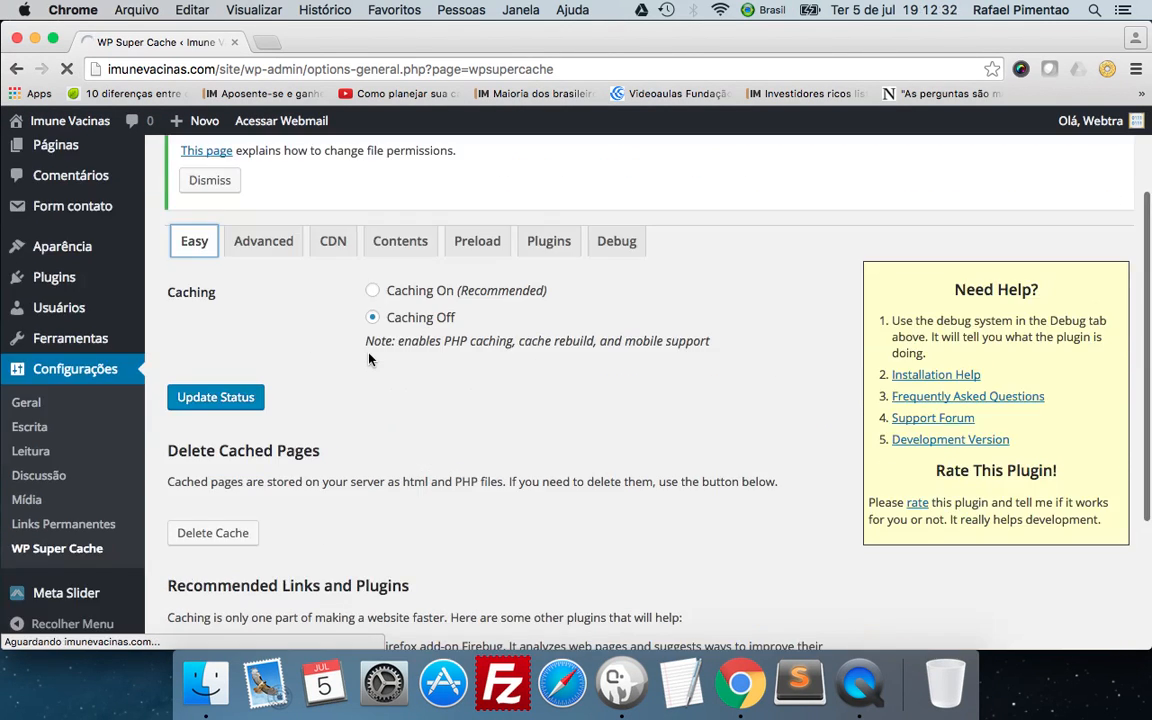
scroll(369, 358, "down", 4)
scroll(369, 358, "down", 3)
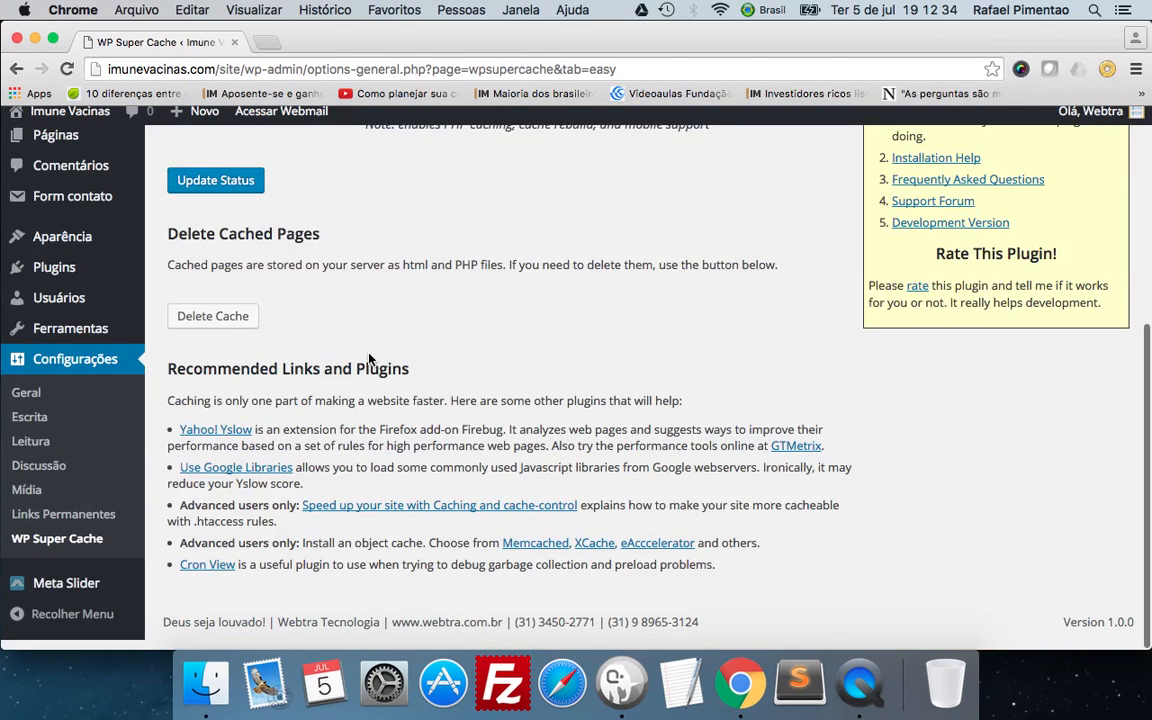
left_click(279, 386)
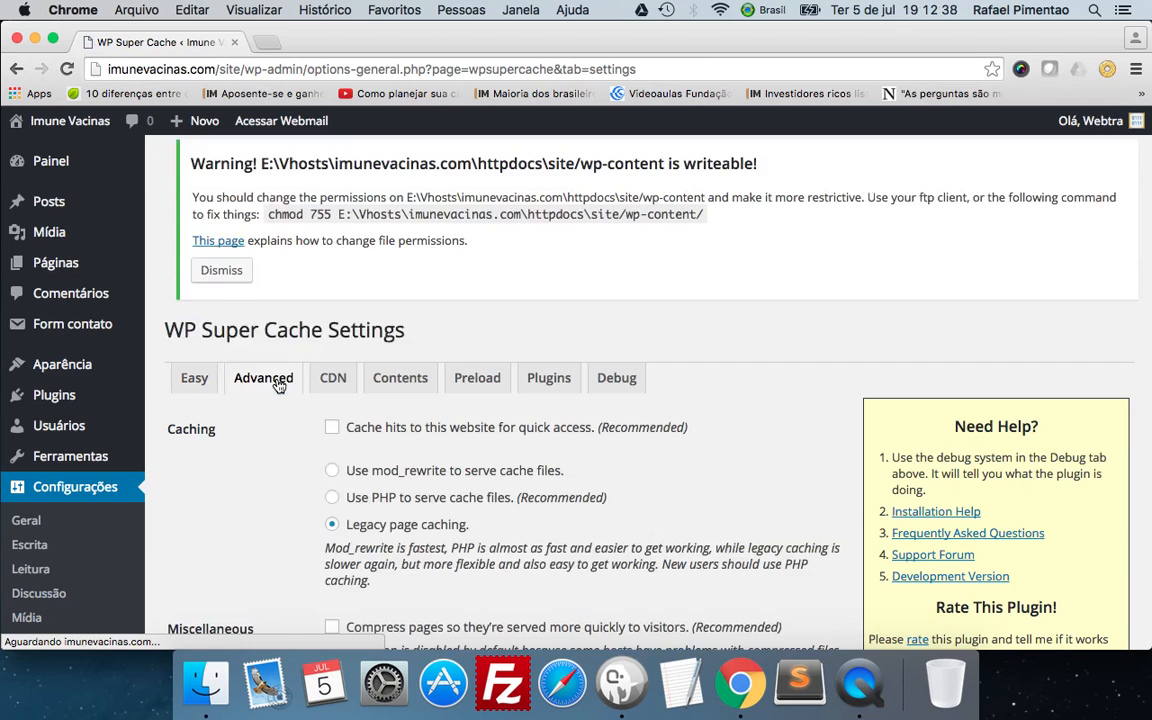
left_click(324, 384)
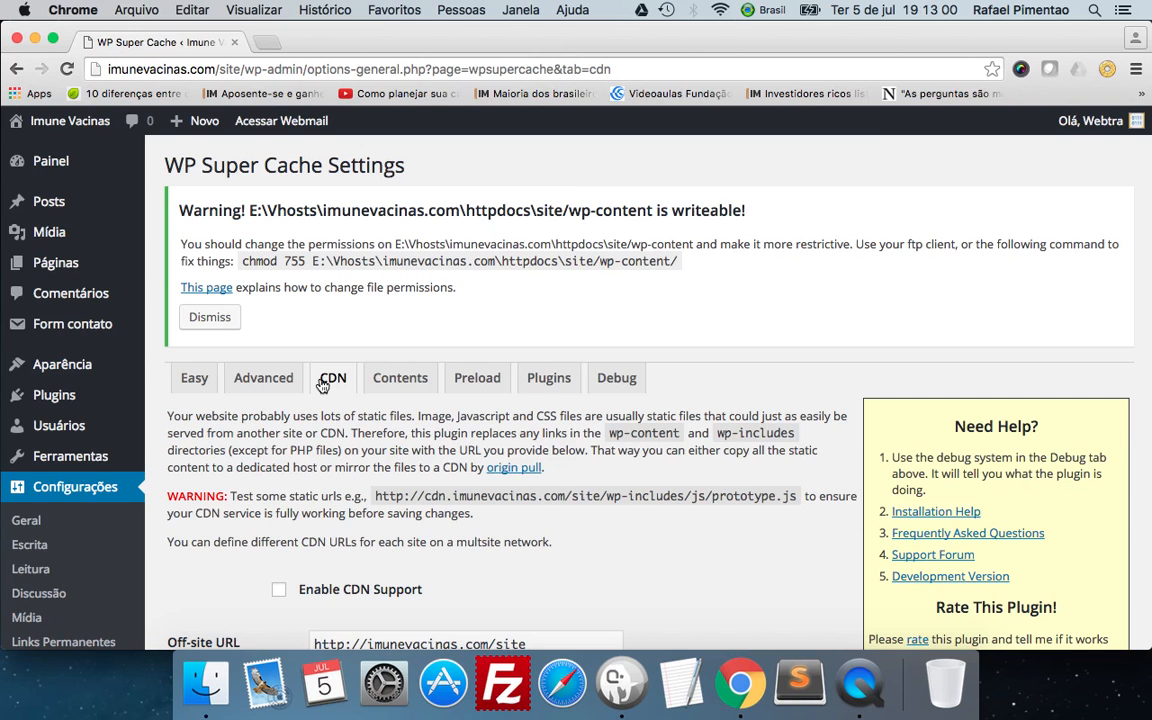
left_click(392, 388)
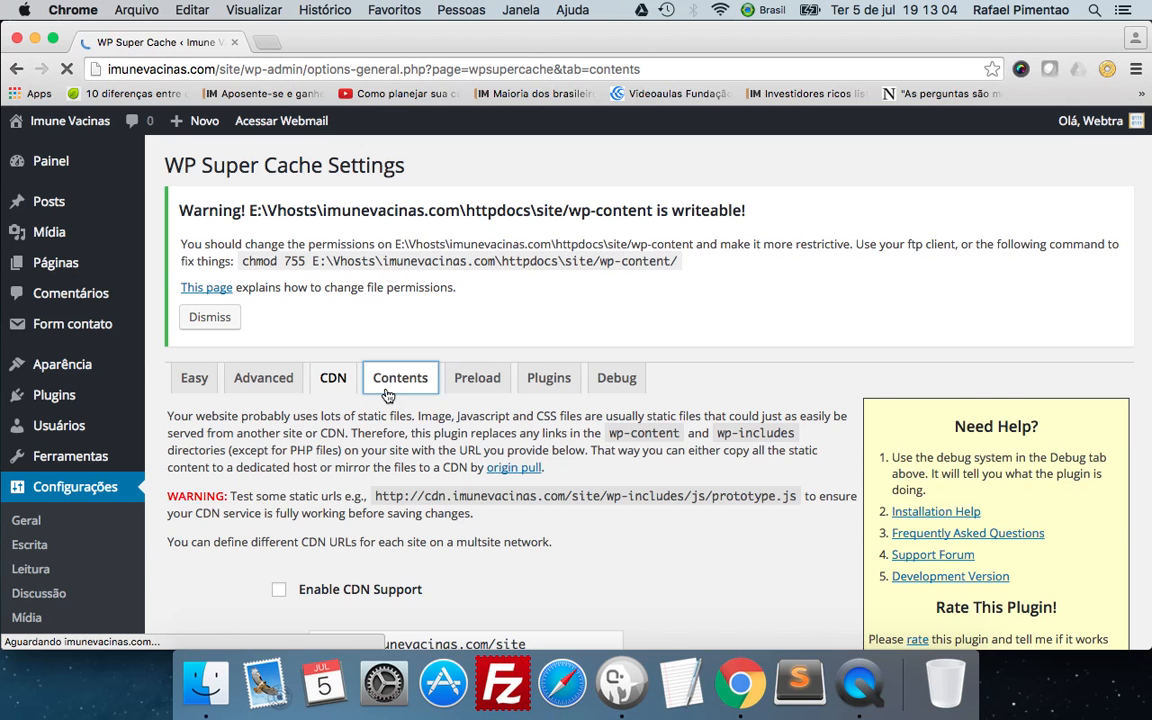
scroll(388, 396, "down", 3)
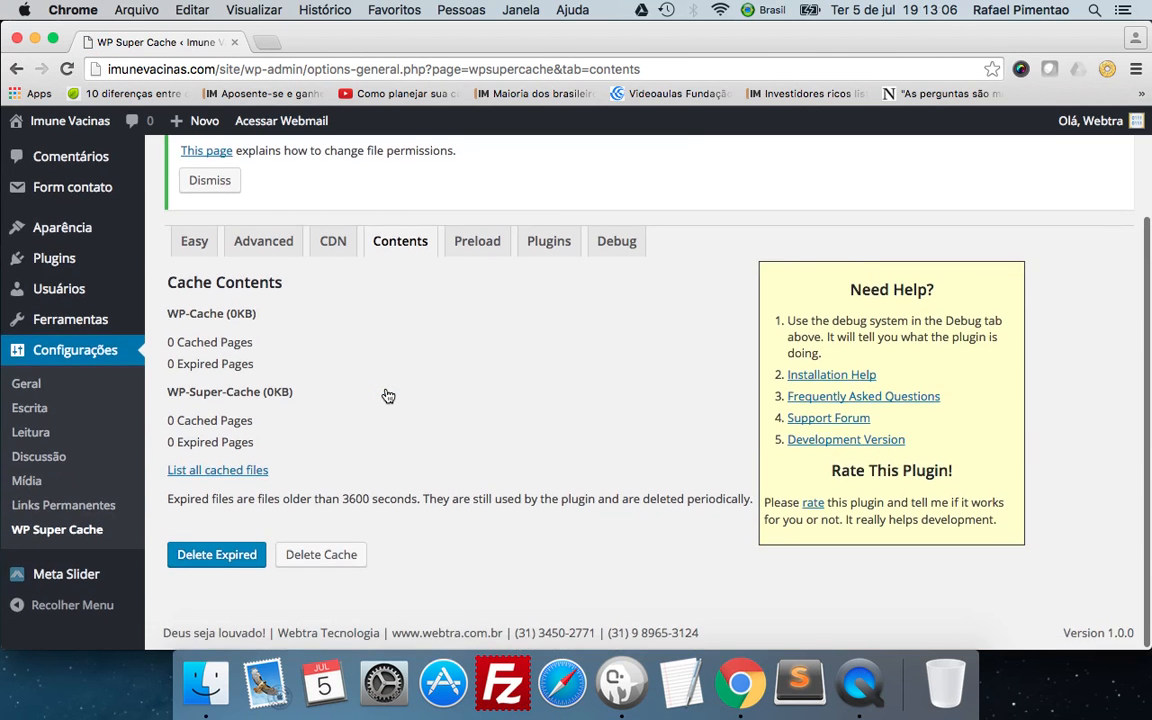
scroll(388, 396, "up", 3)
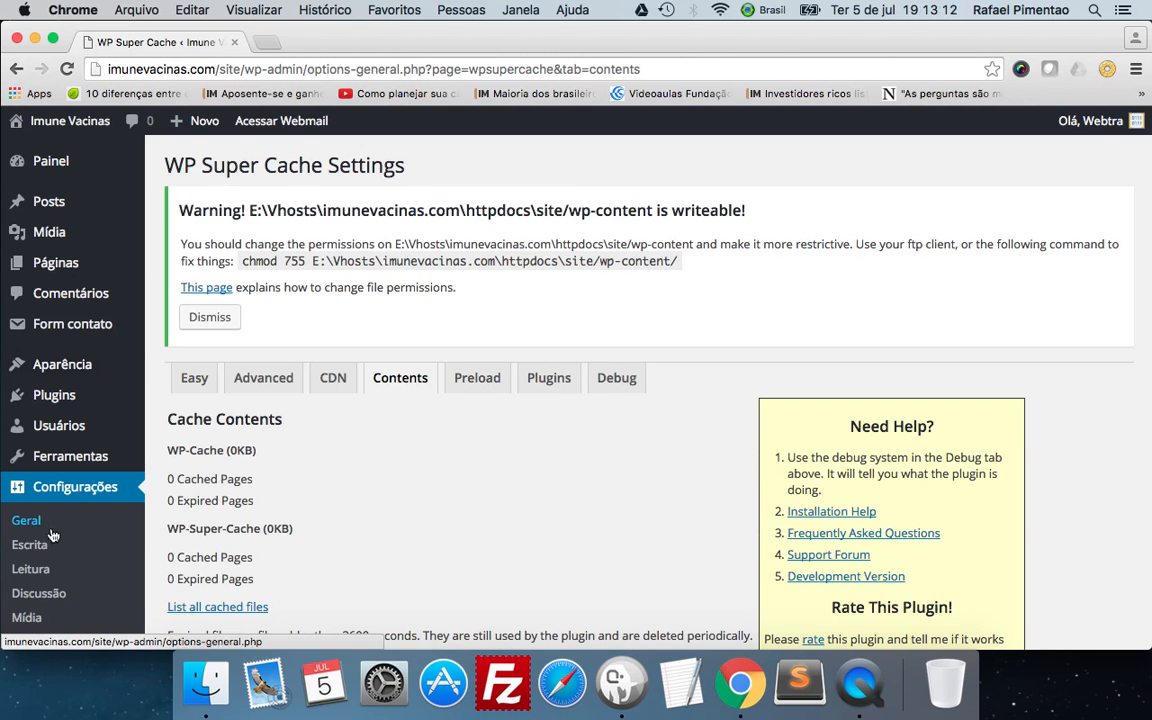
Return to the installed plugins list, highlight the name Formulário de contato 7 and review the listed plugins.
mouse_move(52, 395)
left_click(189, 406)
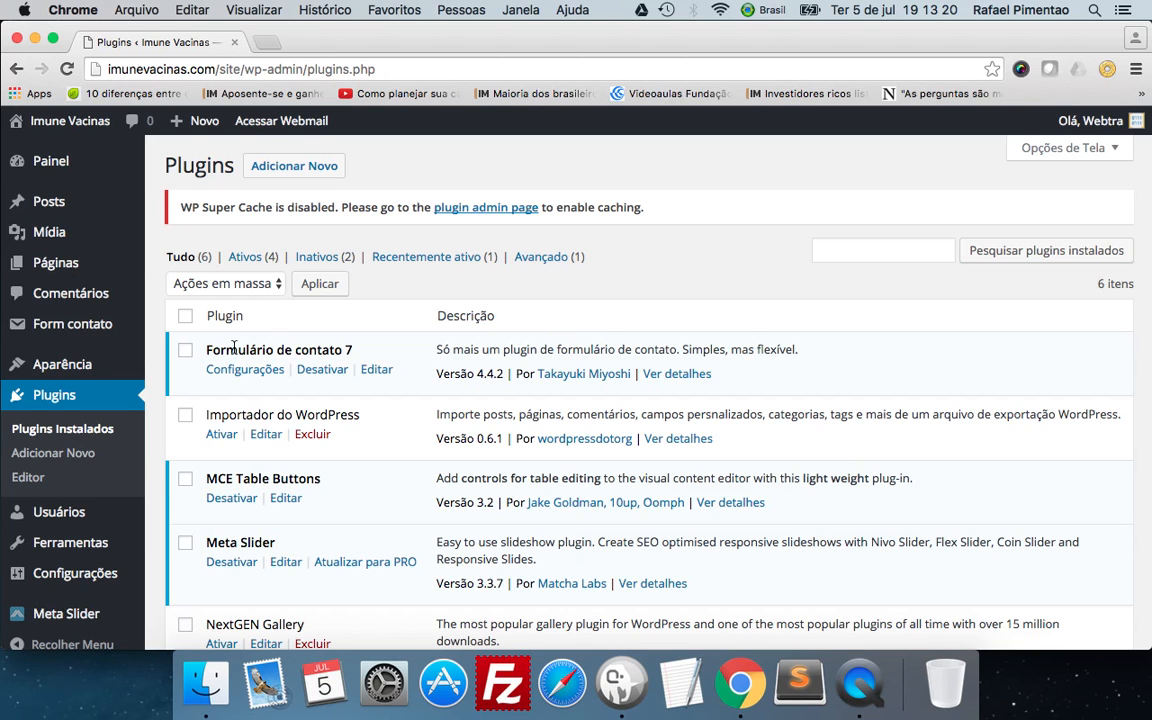
left_click_drag(350, 350, 194, 360)
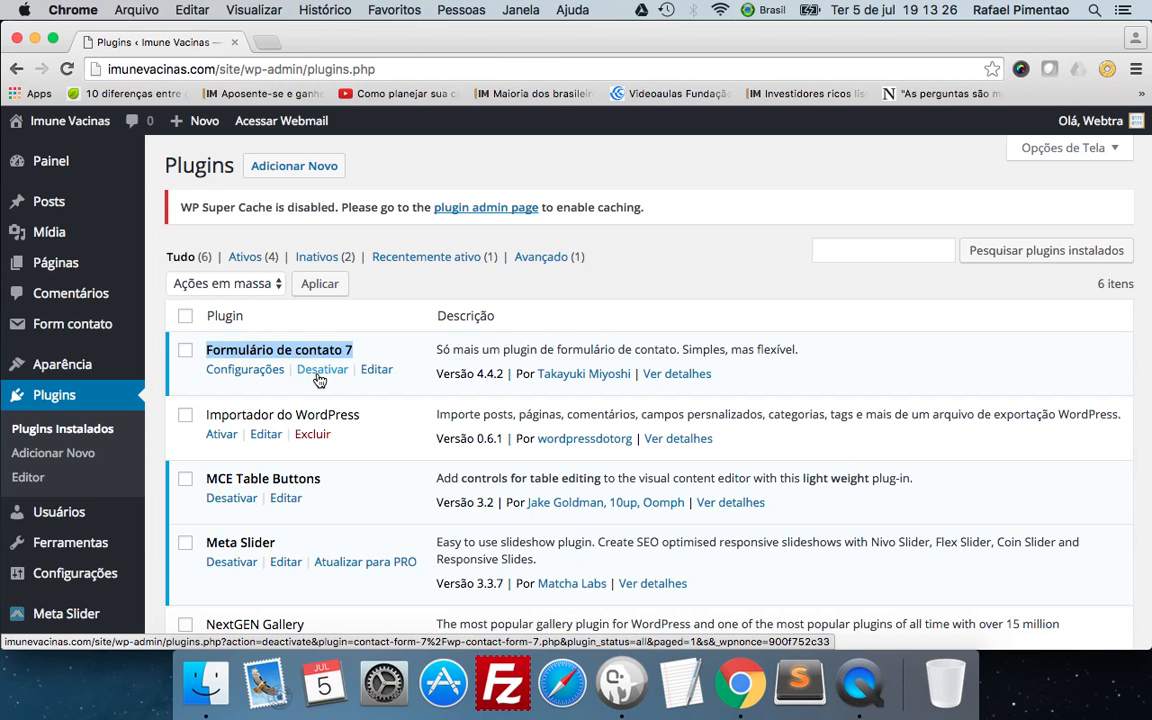
scroll(378, 345, "down", 2)
scroll(378, 345, "down", 2)
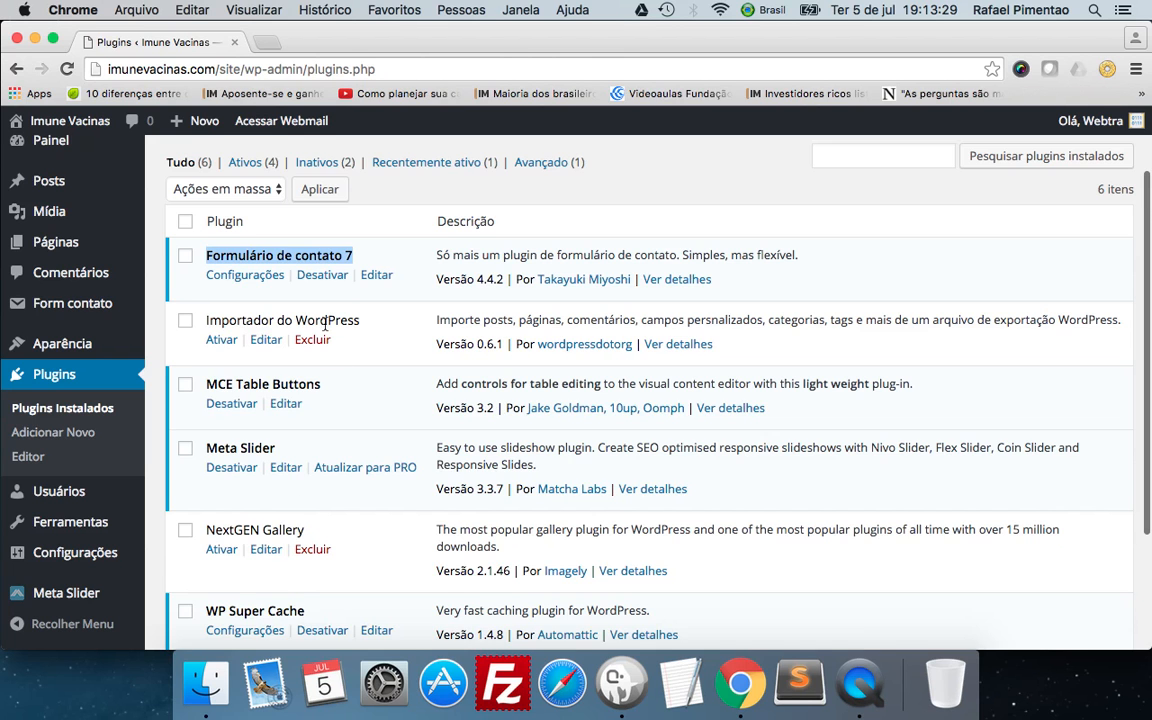
Deactivate the Formulário de contato 7 plugin and activate it again.
scroll(327, 377, "down", 2)
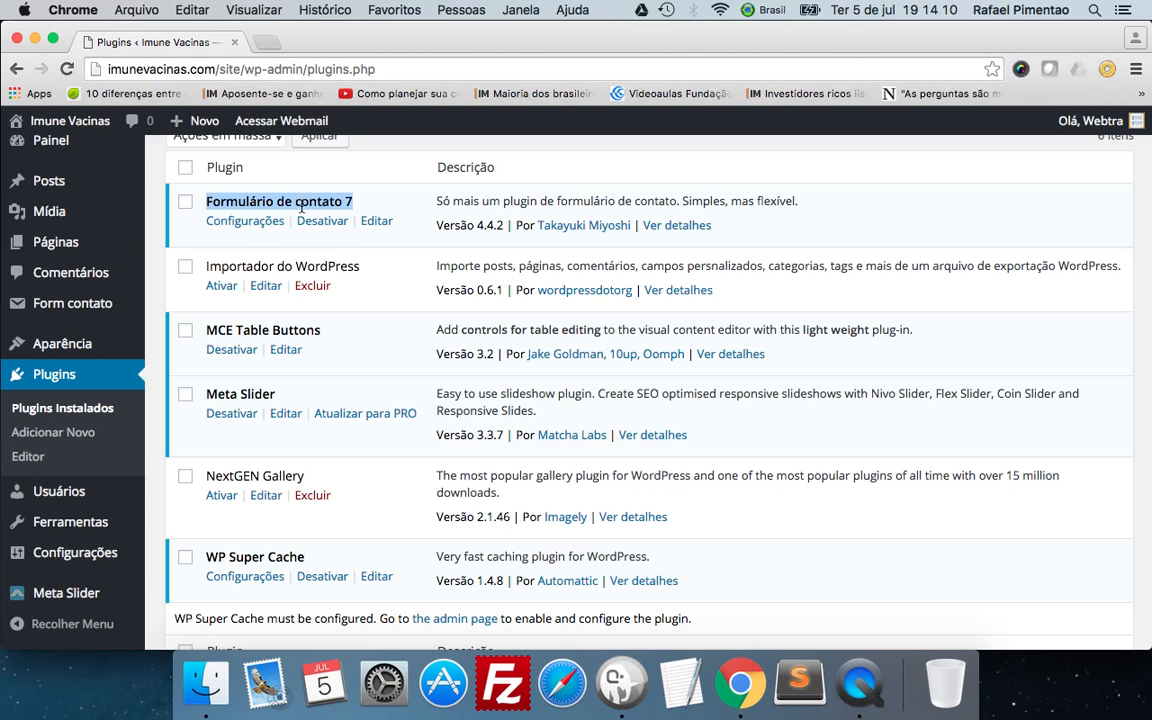
left_click(331, 224)
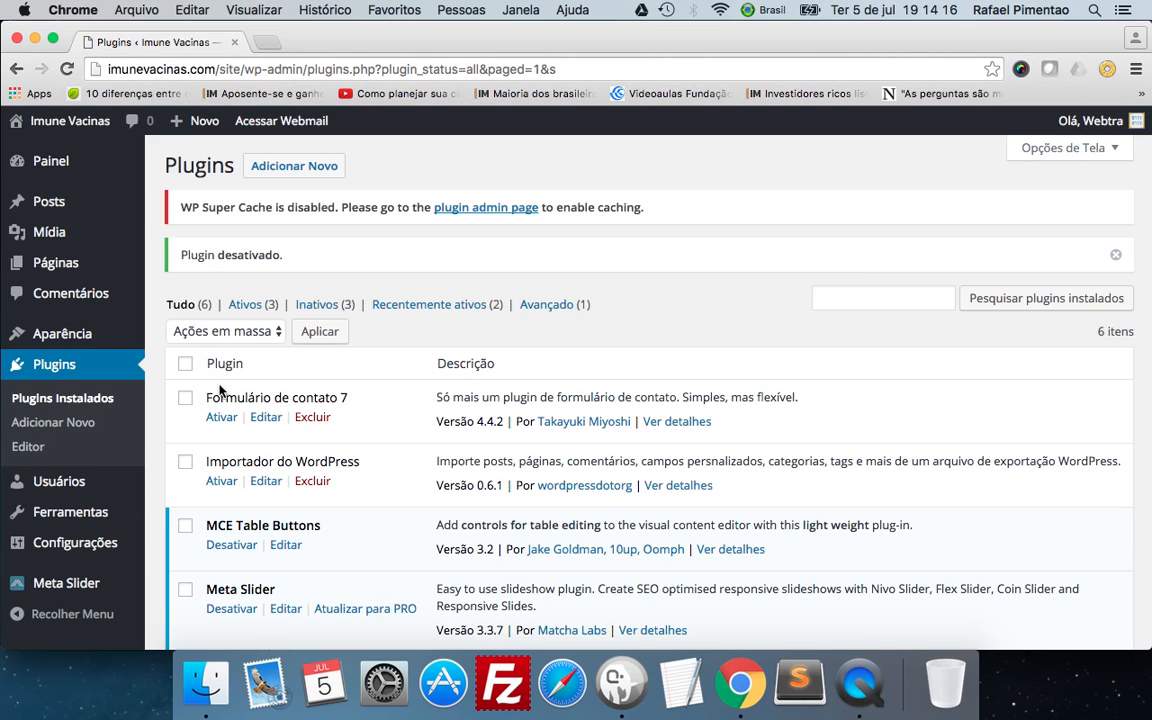
left_click(222, 419)
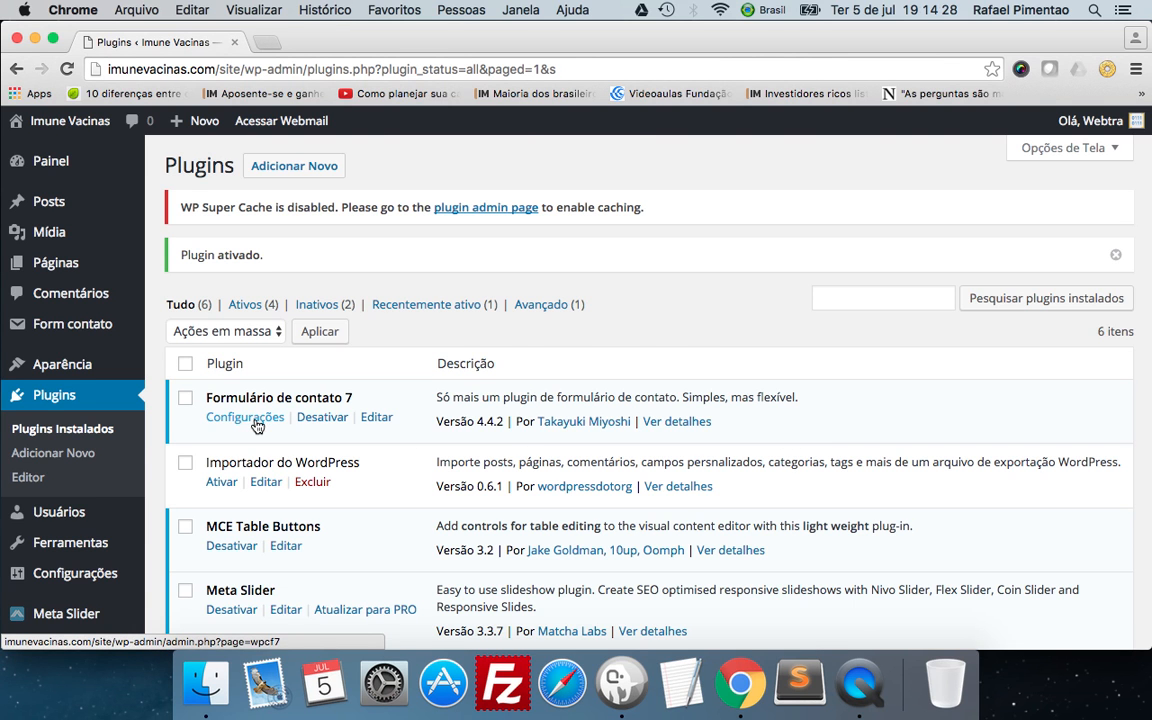
Open the settings of Formulário de contato 7 and review the site's existing contact forms.
scroll(256, 420, "down", 3)
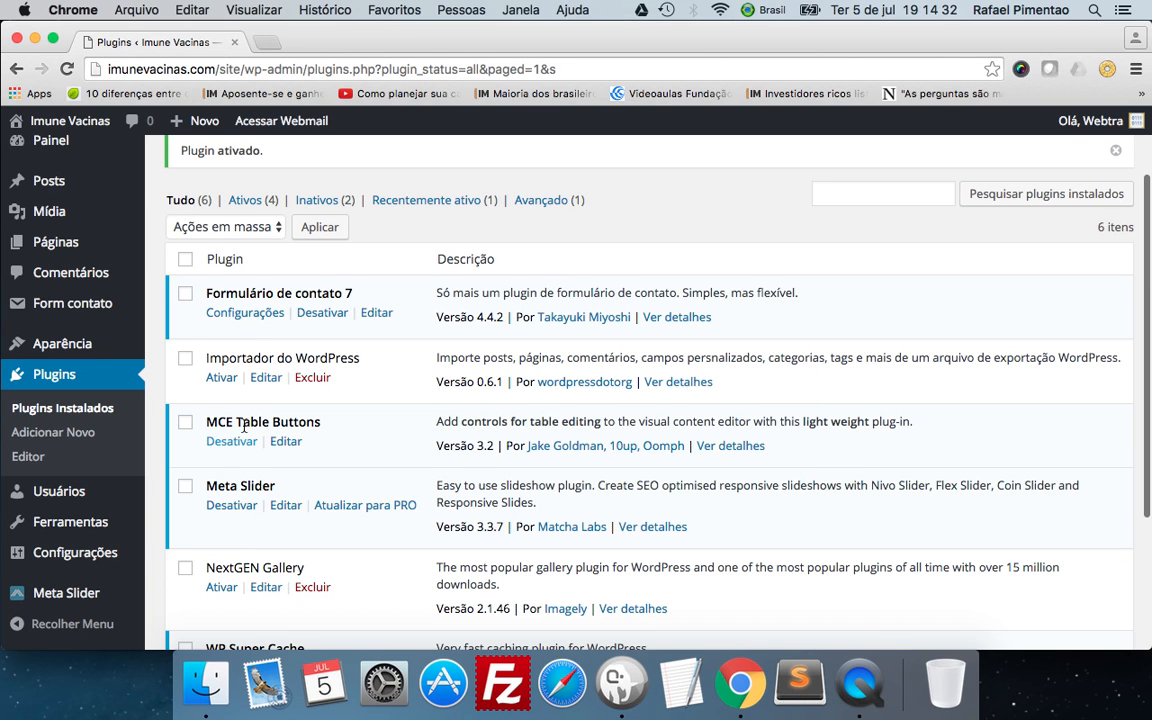
left_click(255, 322)
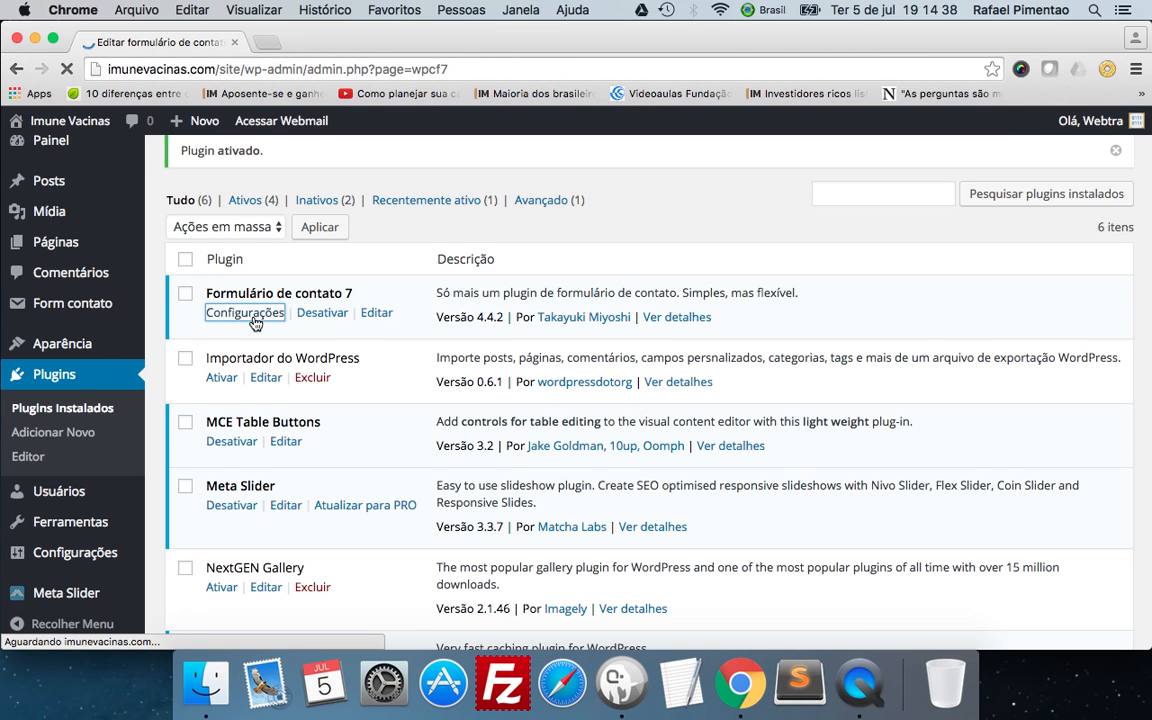
scroll(351, 348, "down", 3)
scroll(351, 348, "up", 3)
scroll(351, 348, "down", 3)
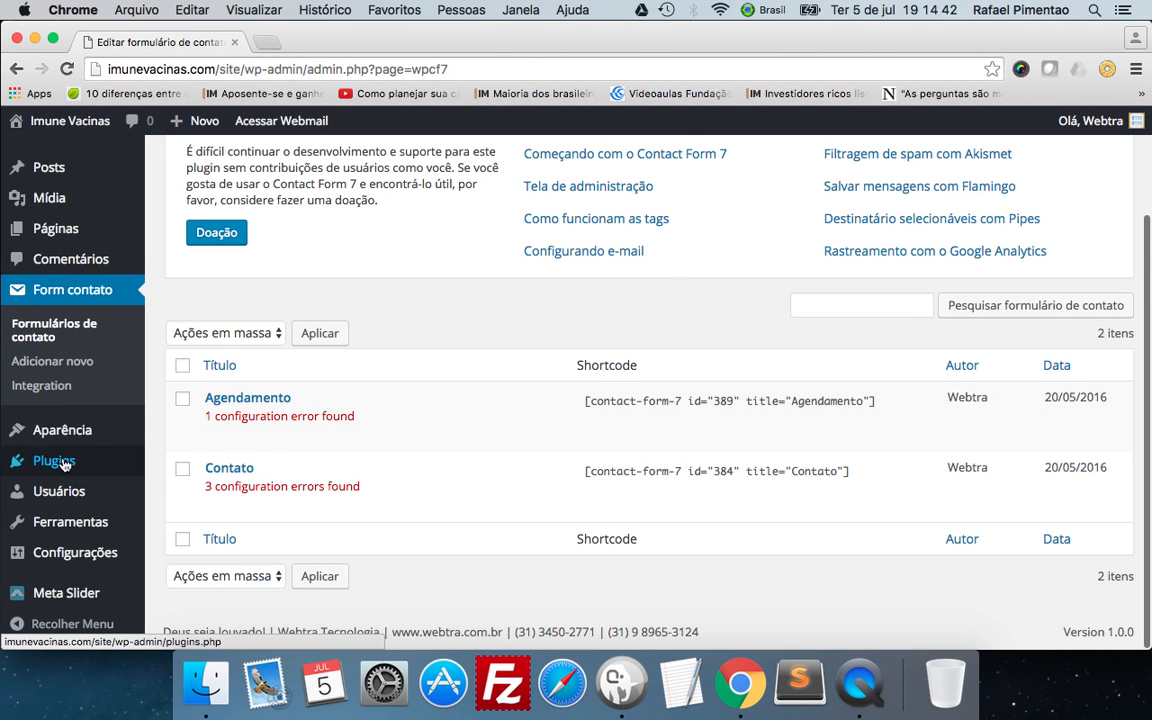
Go back to the installed plugins and examine the description and version line of Formulário de contato 7.
mouse_move(50, 460)
left_click(256, 468)
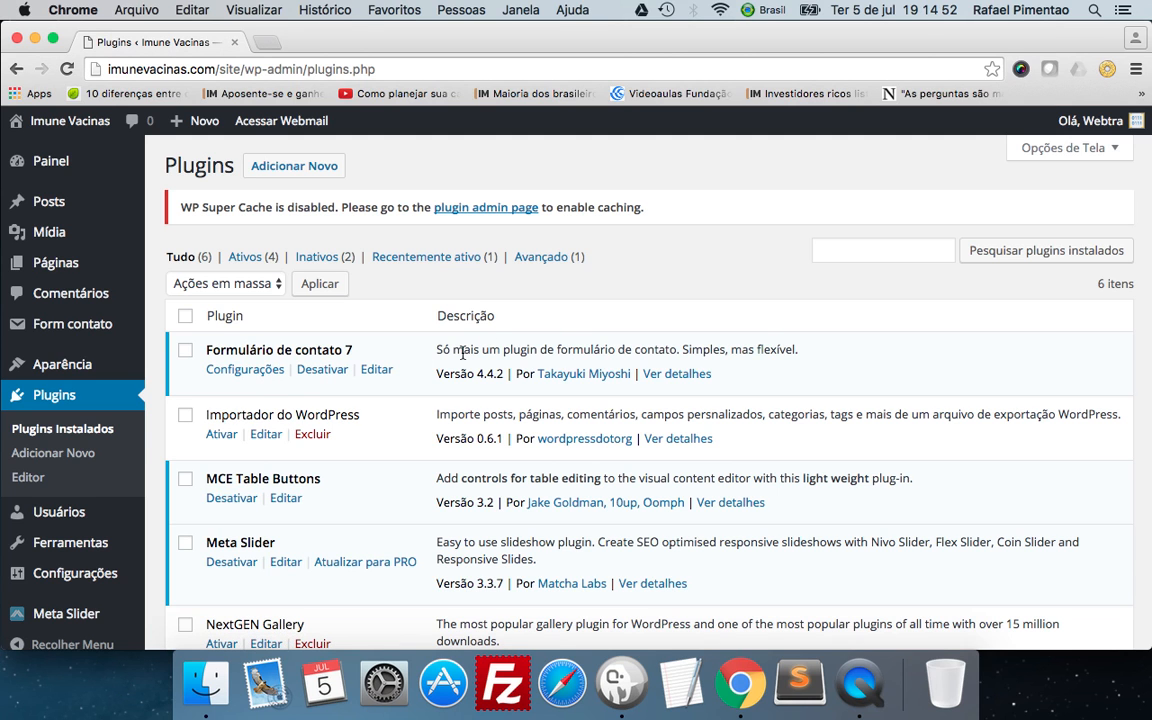
left_click_drag(439, 349, 756, 355)
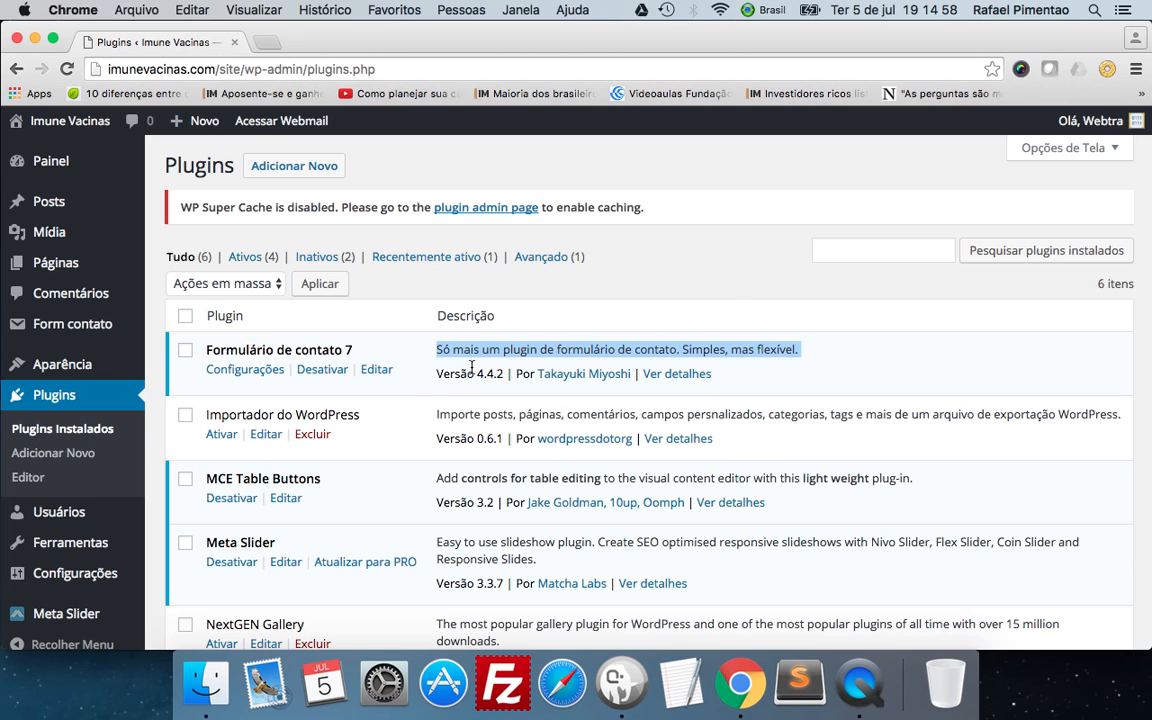
left_click_drag(442, 377, 486, 375)
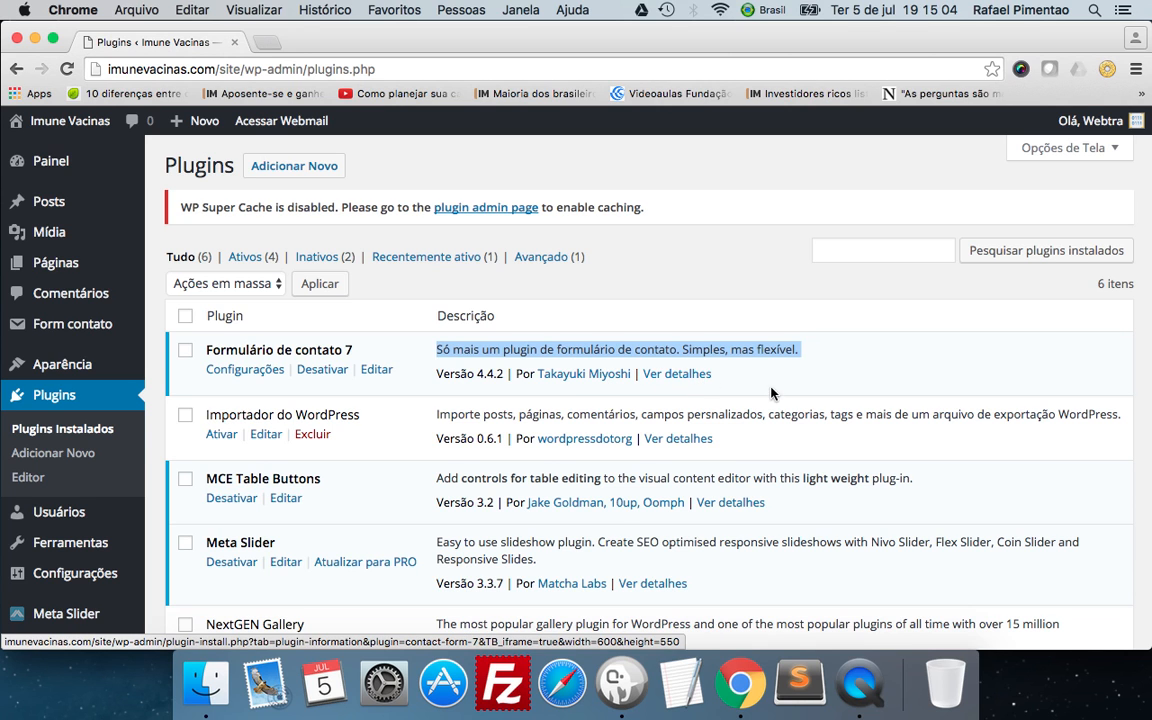
left_click(740, 391)
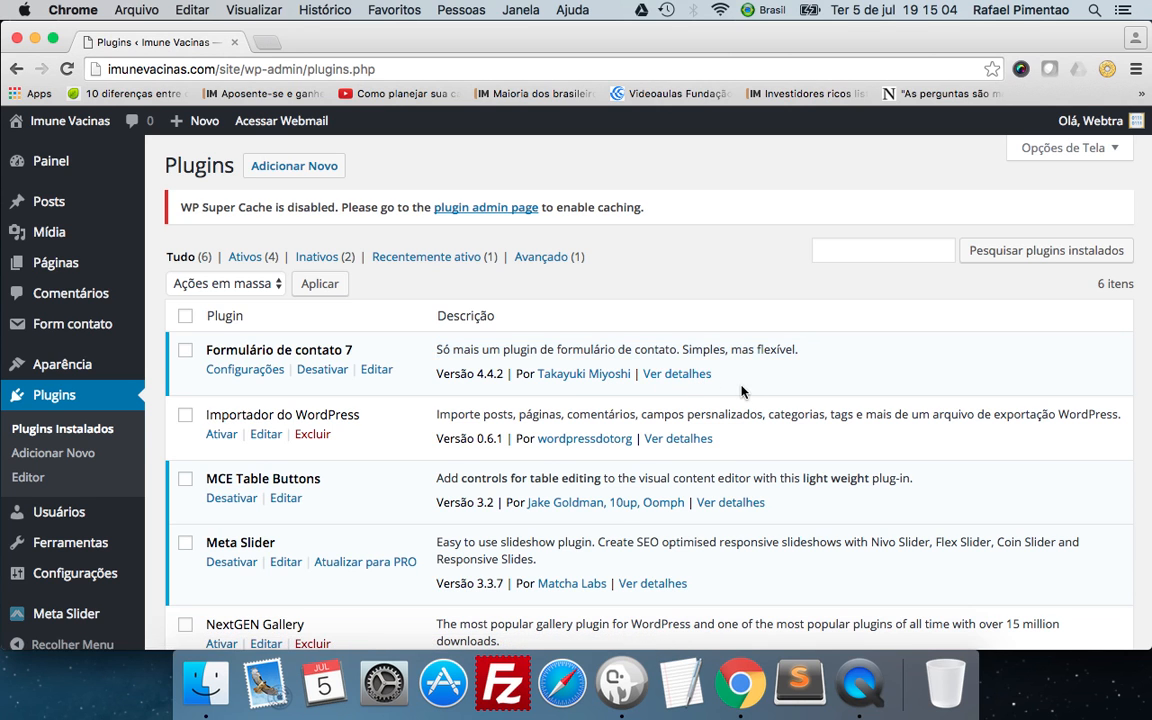
Open the details of Formulário de contato 7 and check its WordPress version requirement and compatibility.
left_click(680, 376)
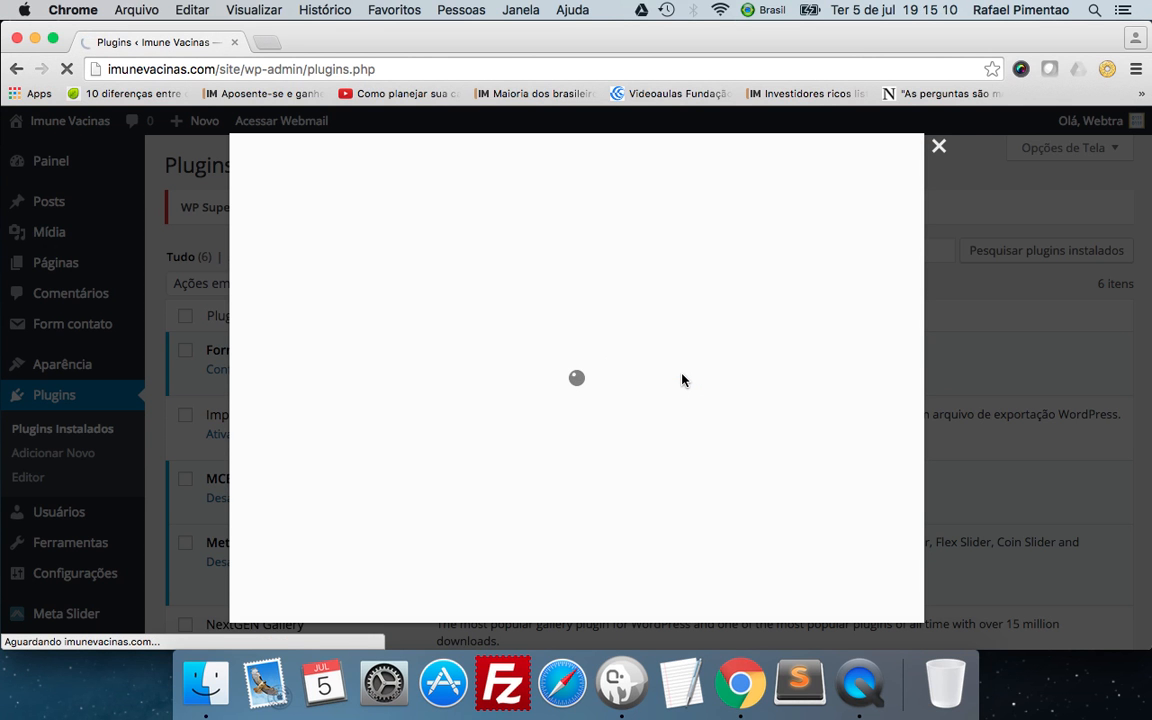
scroll(517, 354, "down", 3)
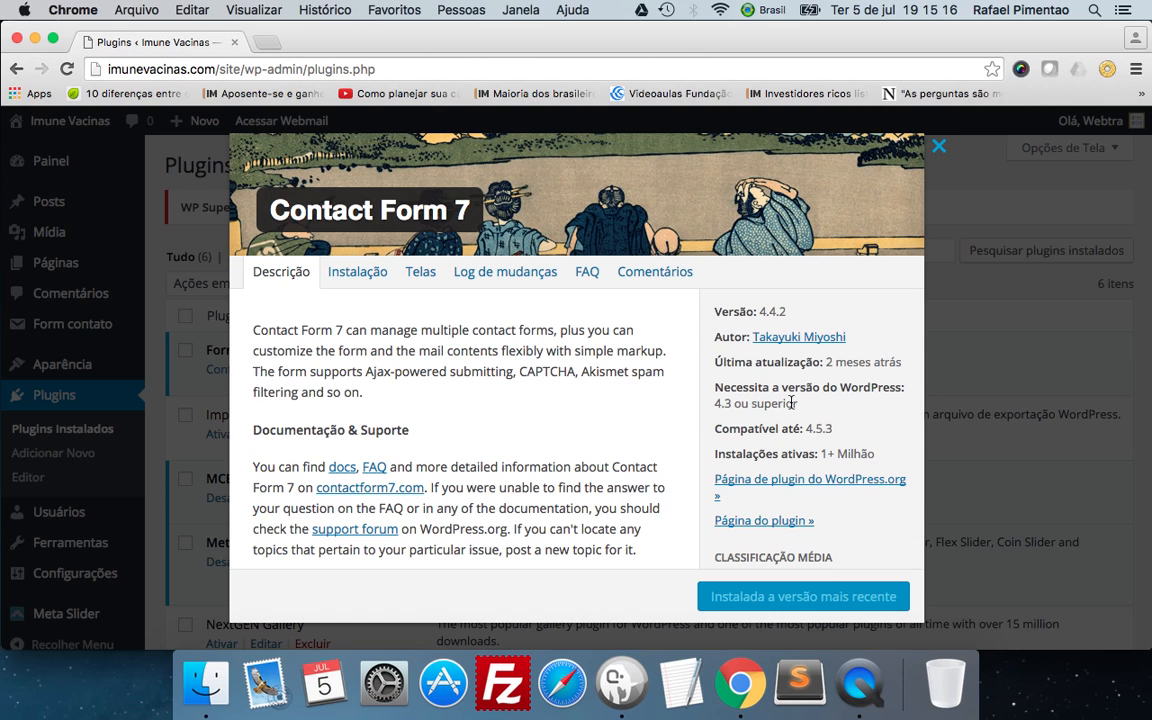
left_click_drag(714, 404, 715, 430)
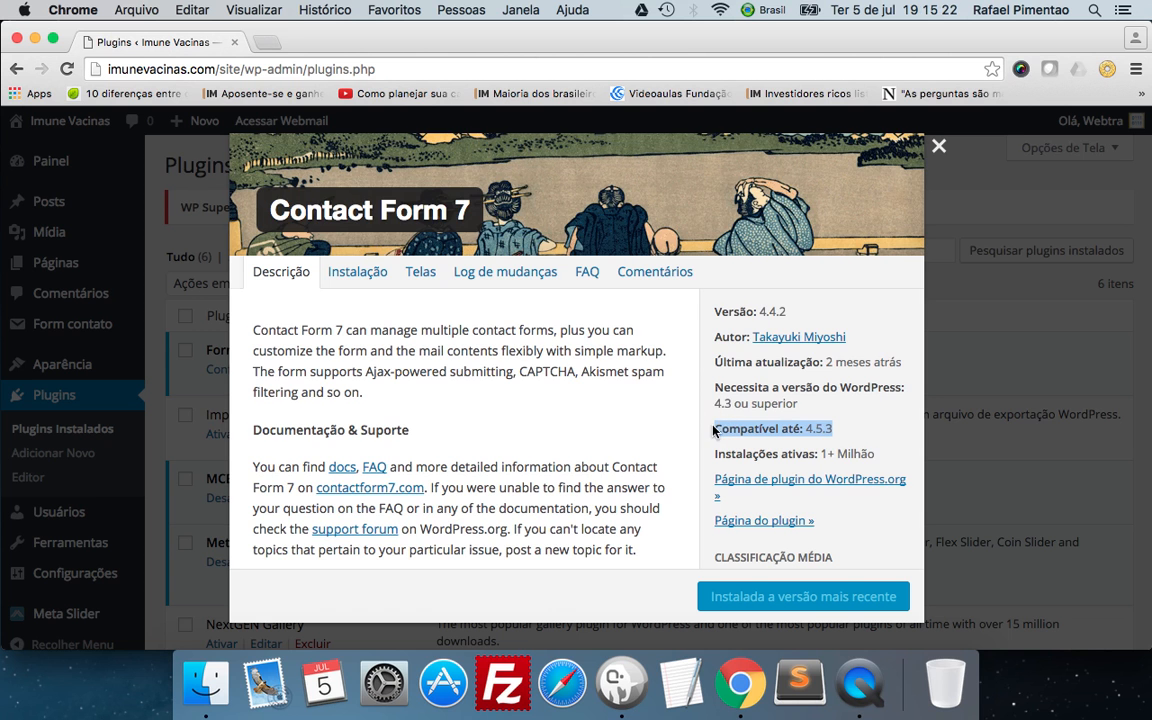
Examine the ratings, contributors, description and recommended plugins in the Contact Form 7 details.
scroll(728, 400, "down", 3)
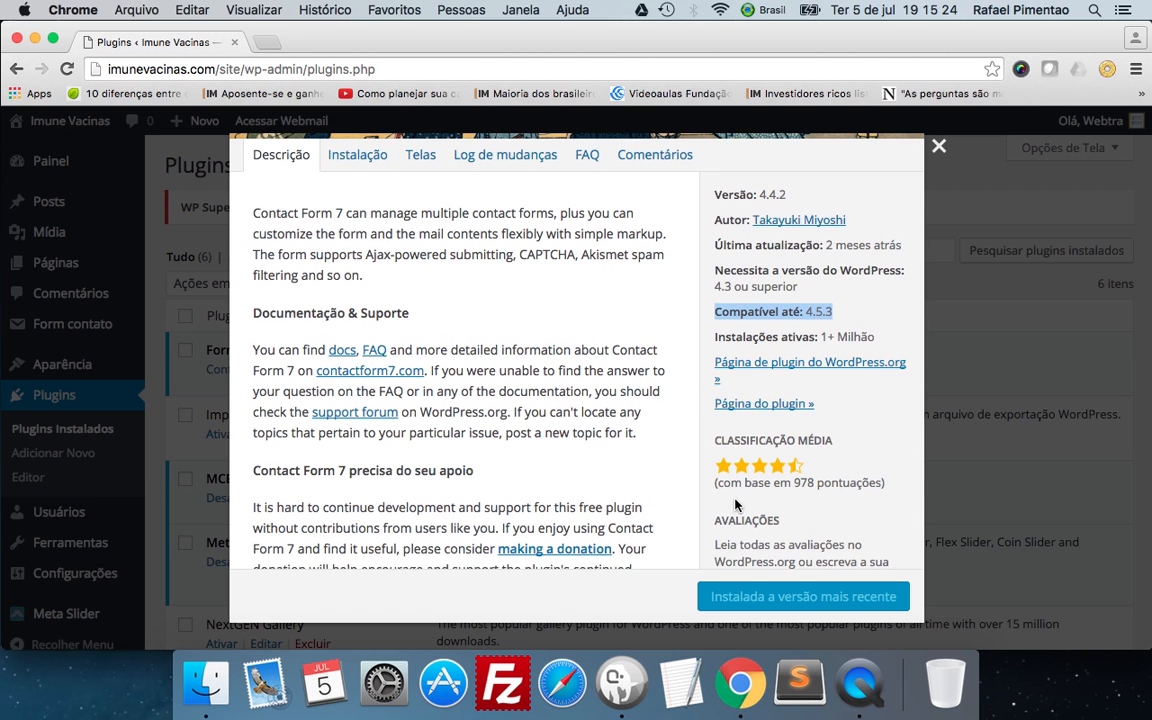
scroll(737, 500, "down", 3)
scroll(737, 503, "down", 4)
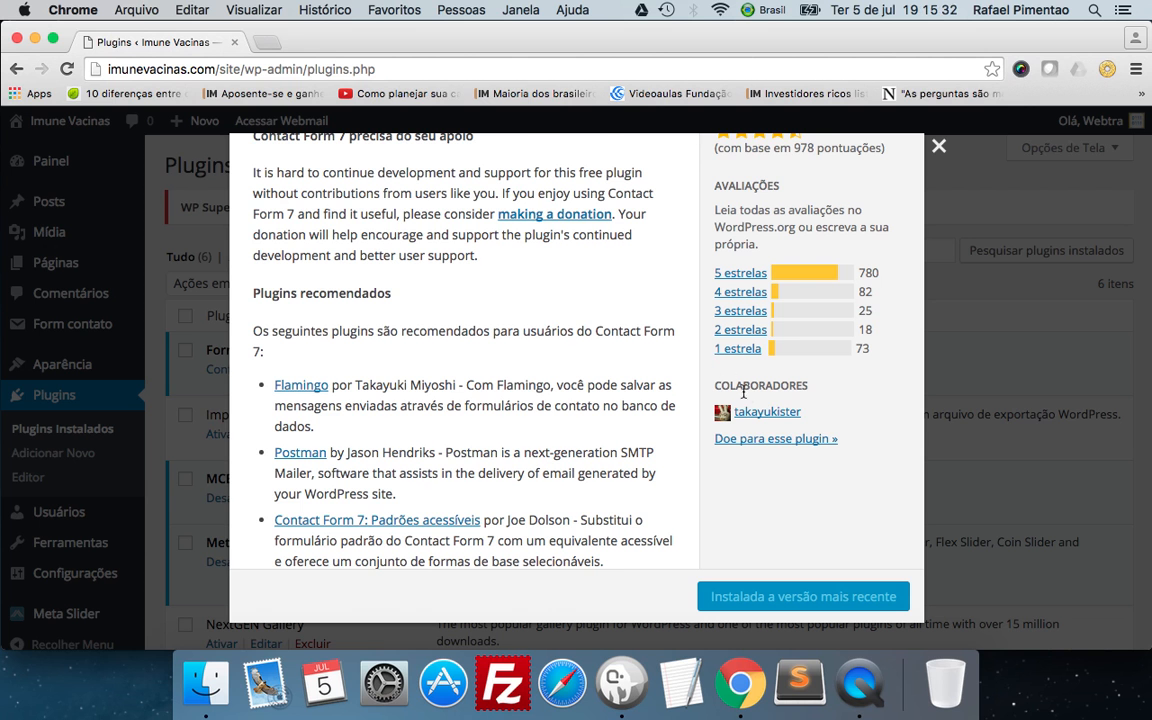
scroll(495, 288, "up", 8)
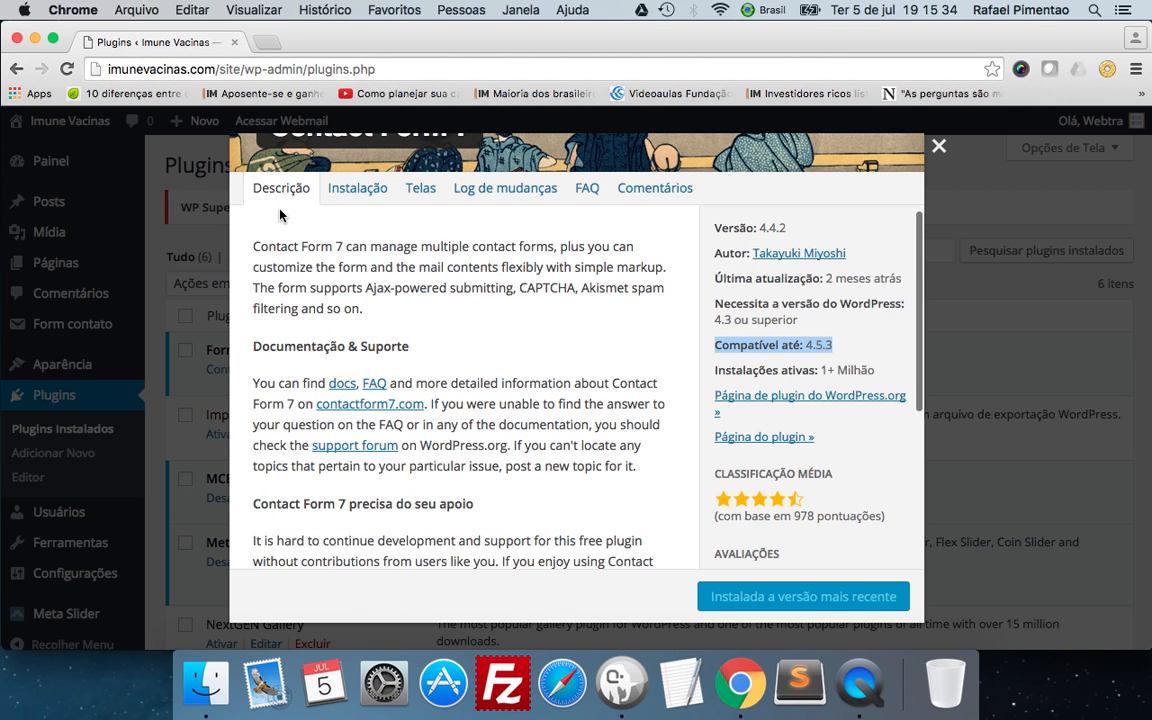
scroll(411, 372, "down", 10)
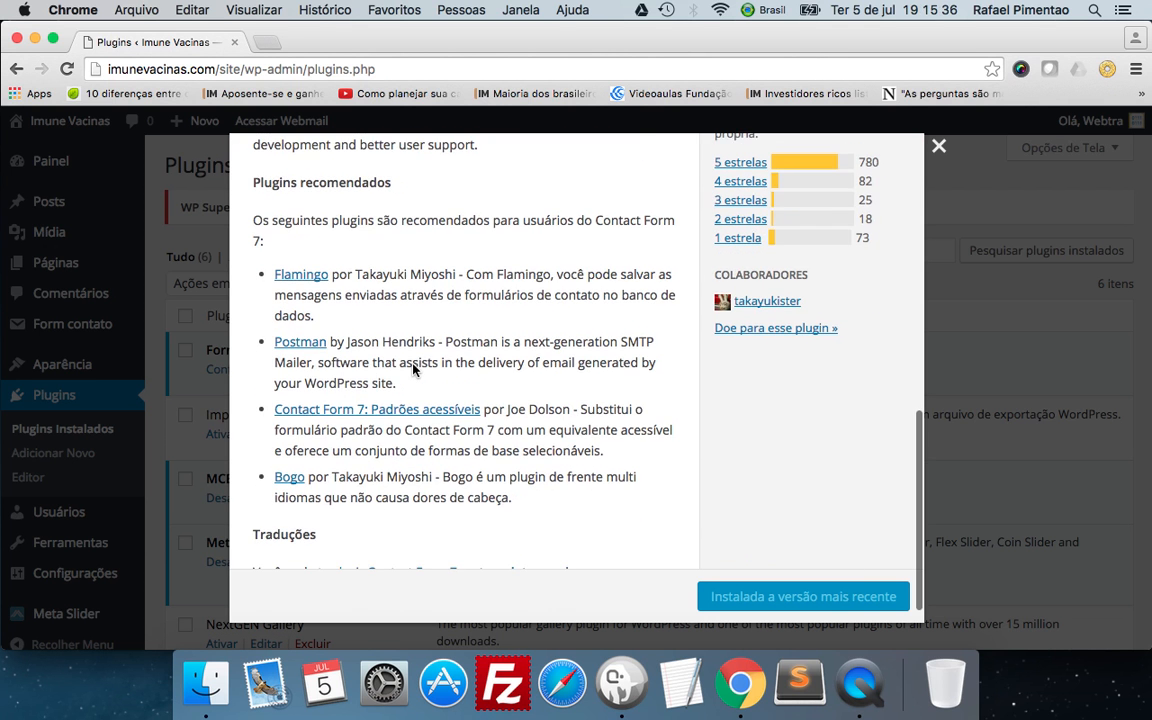
scroll(413, 369, "up", 10)
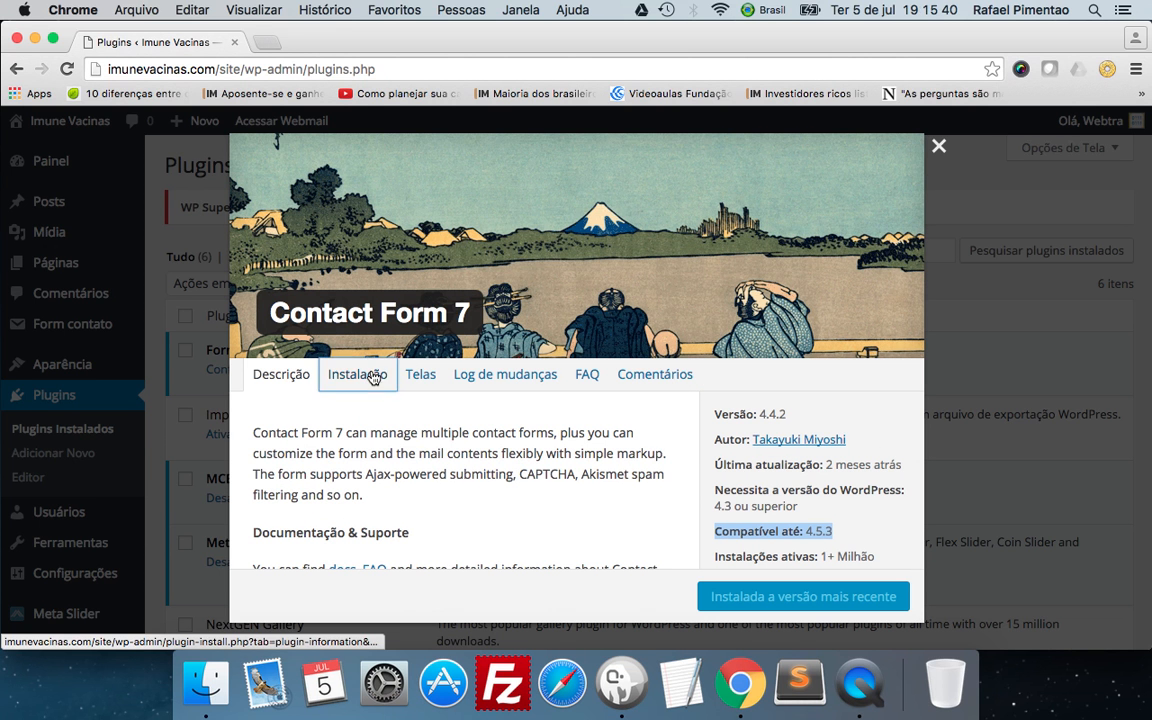
Review the installation instructions and the plugin screenshots in the Contact Form 7 details.
left_click(372, 374)
scroll(372, 377, "down", 3)
scroll(374, 378, "down", 1)
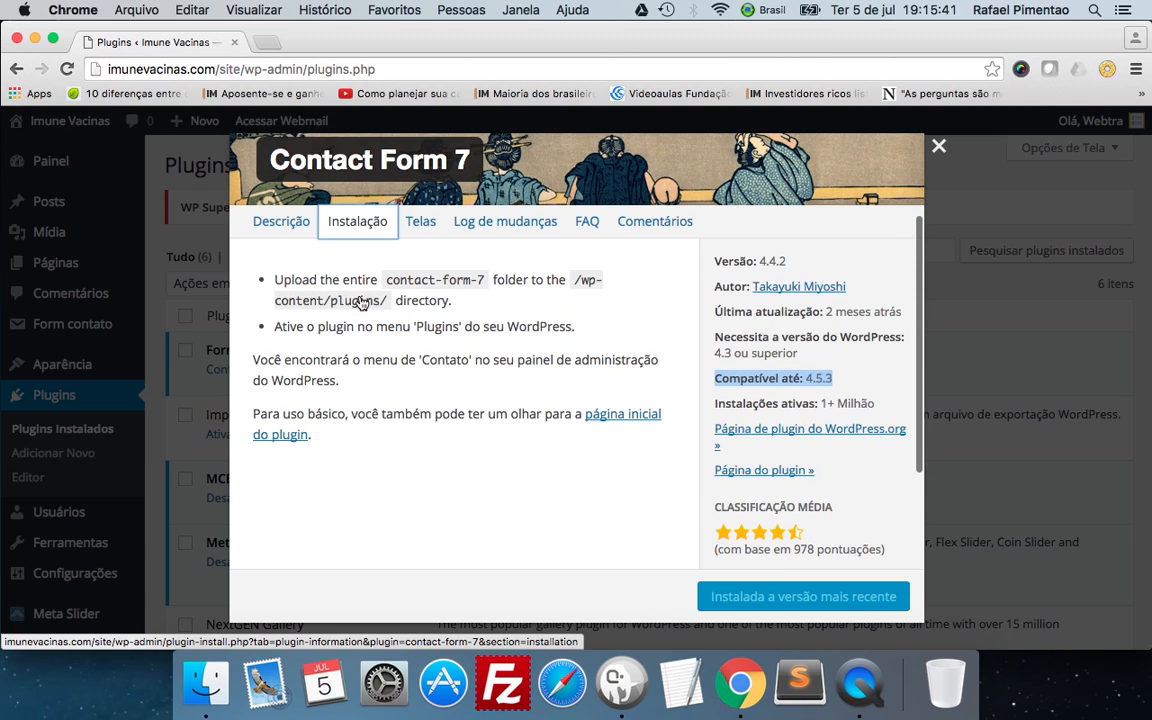
left_click(420, 222)
scroll(469, 319, "down", 4)
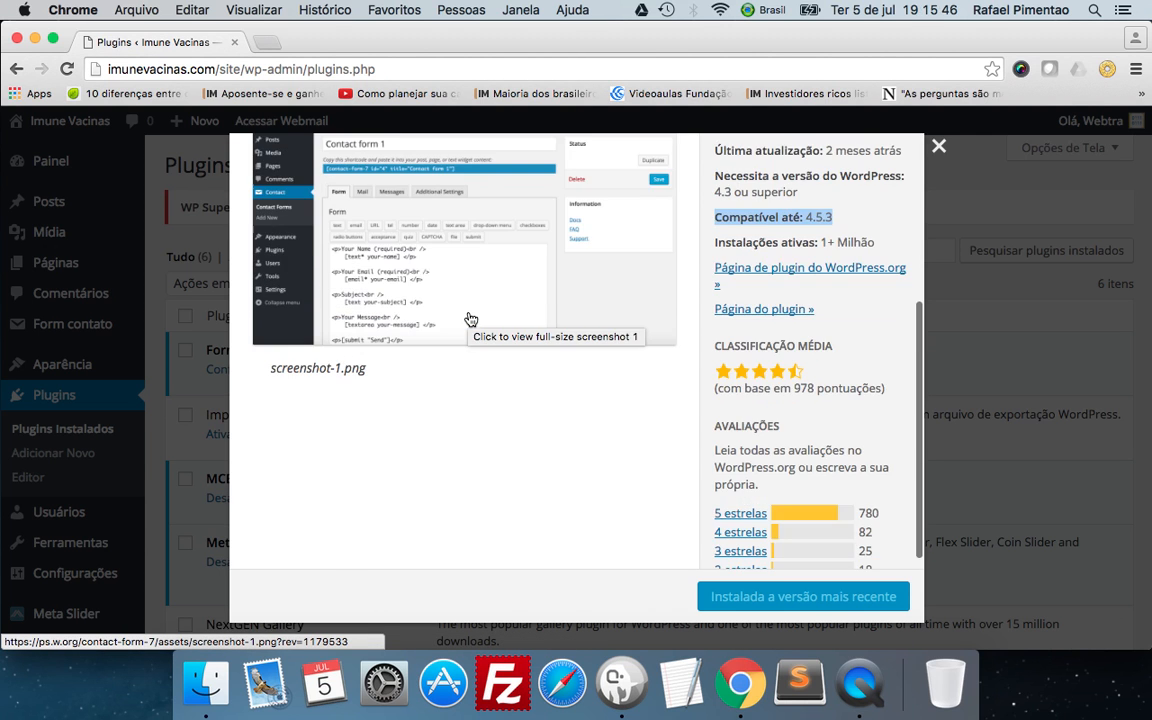
scroll(510, 289, "down", 3)
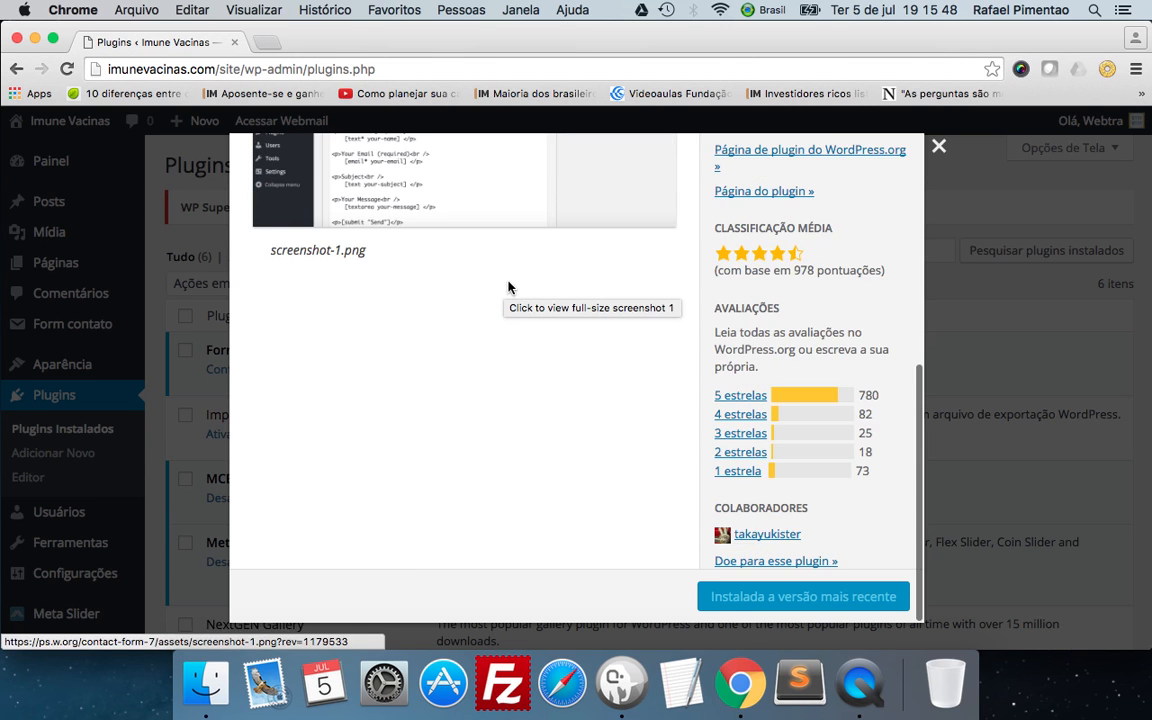
scroll(500, 290, "up", 7)
Open the Contact Form 7 documentation from its FAQ, look it over, and return to the installed plugins list.
left_click(540, 317)
left_click(578, 313)
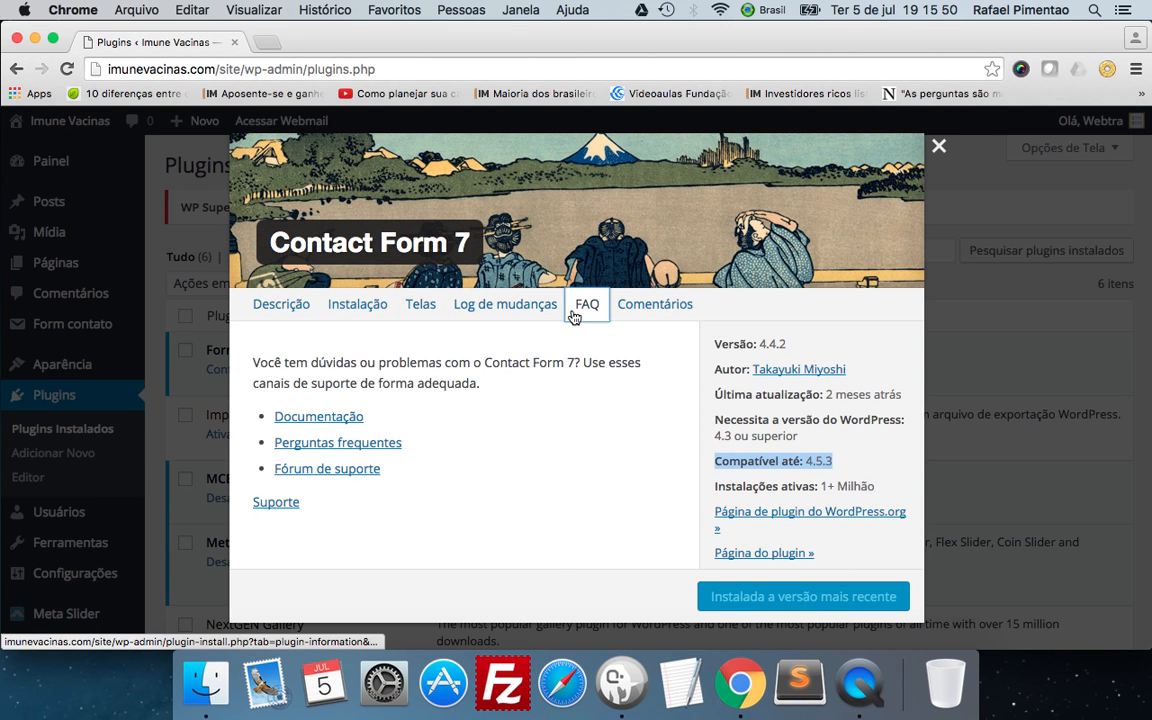
left_click(306, 423)
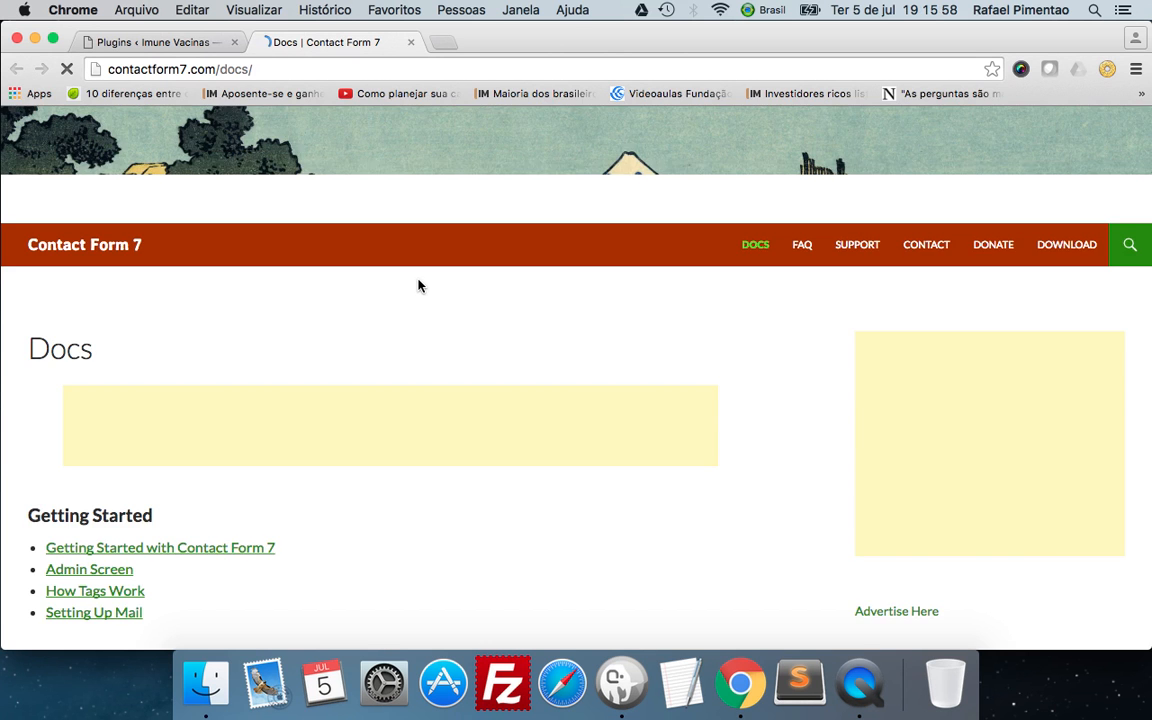
scroll(430, 292, "down", 5)
scroll(418, 286, "down", 1)
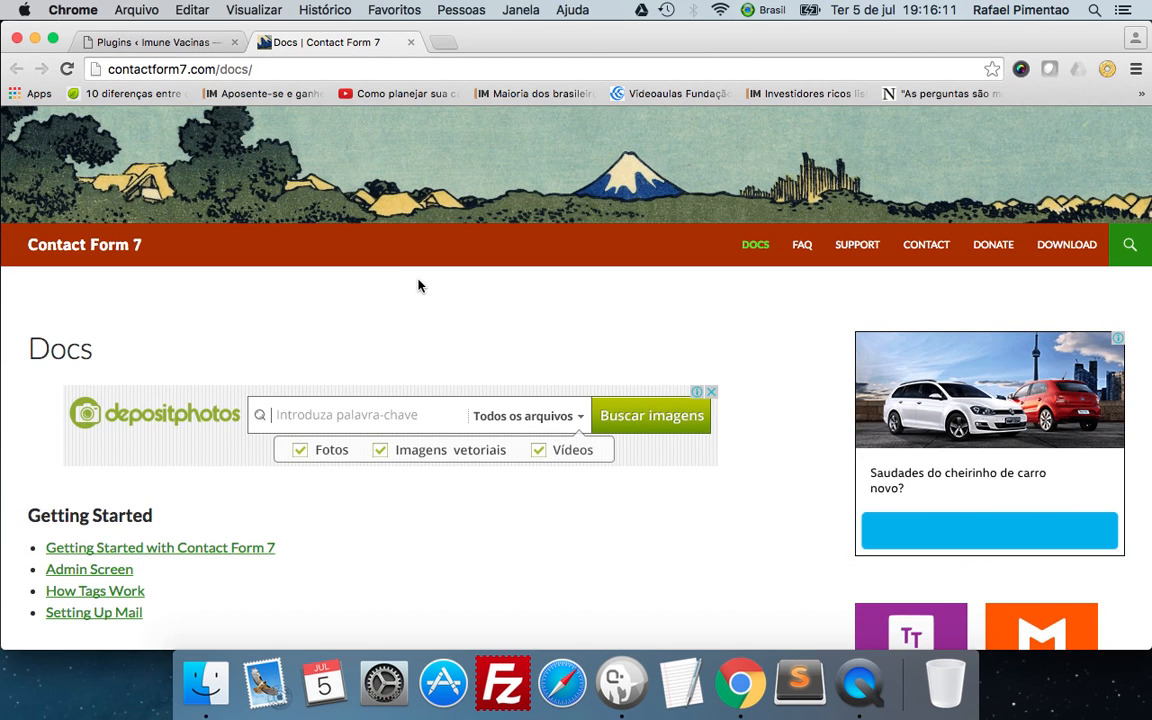
left_click(185, 42)
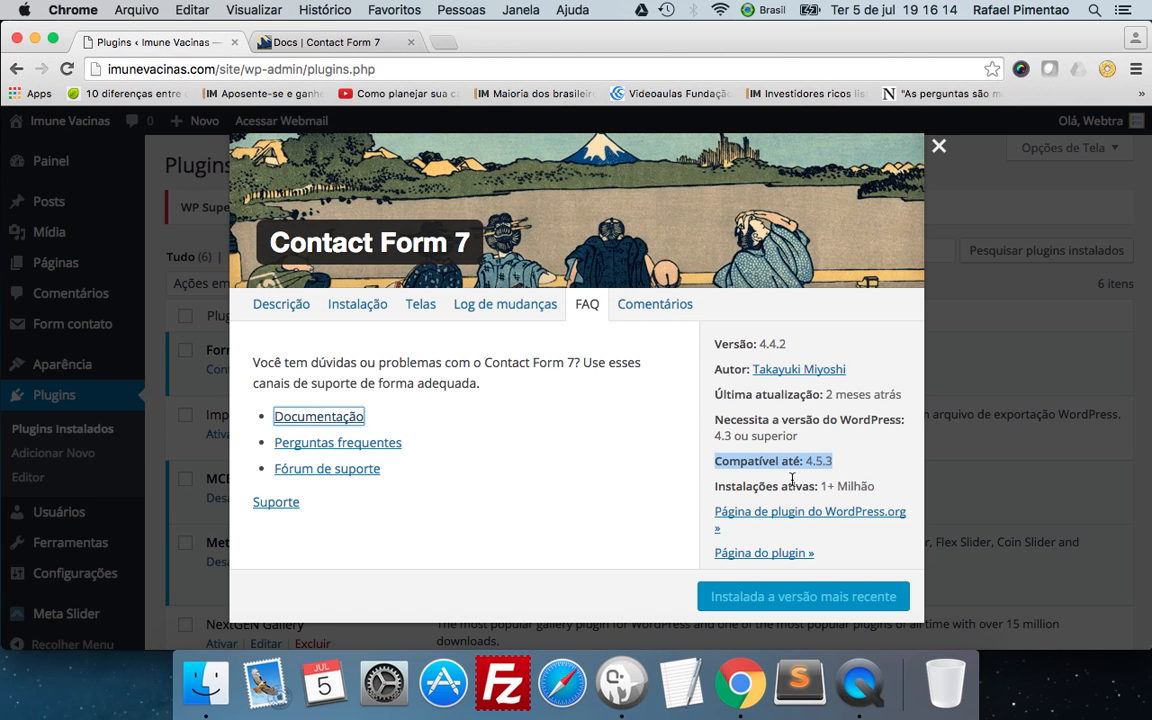
left_click(938, 146)
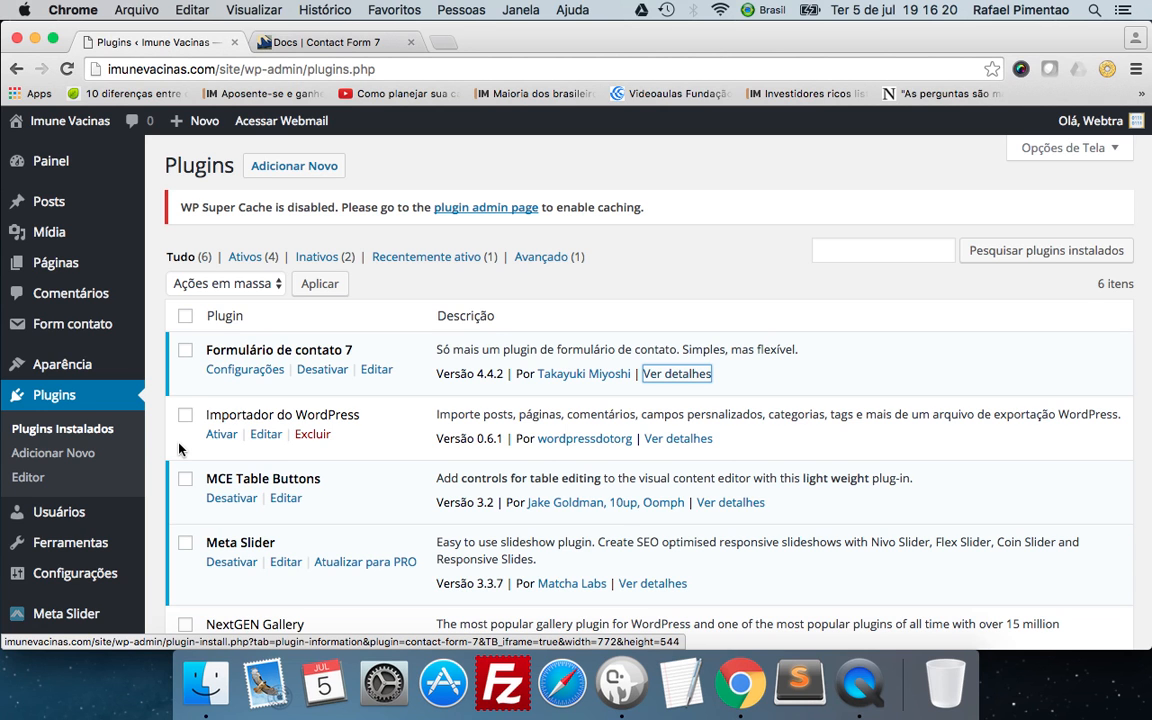
Bulk-update Formulário de contato 7, MCE Table Buttons and Meta Slider, and go back to the plugins page.
left_click(186, 353)
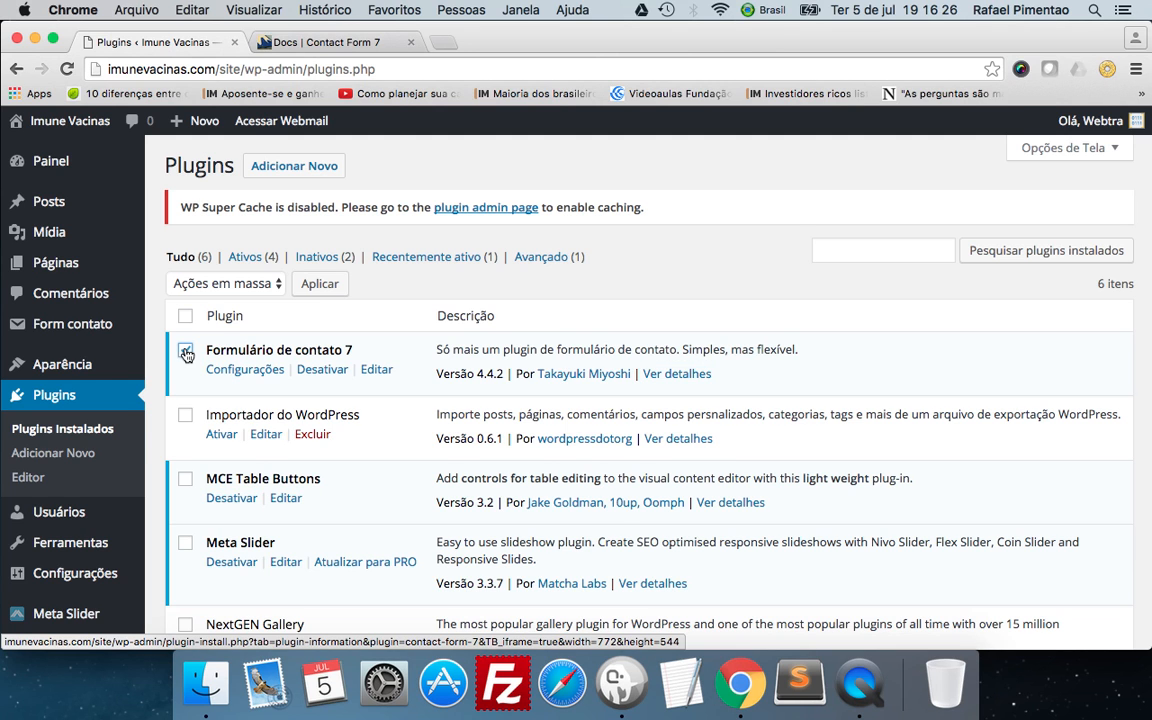
left_click(184, 480)
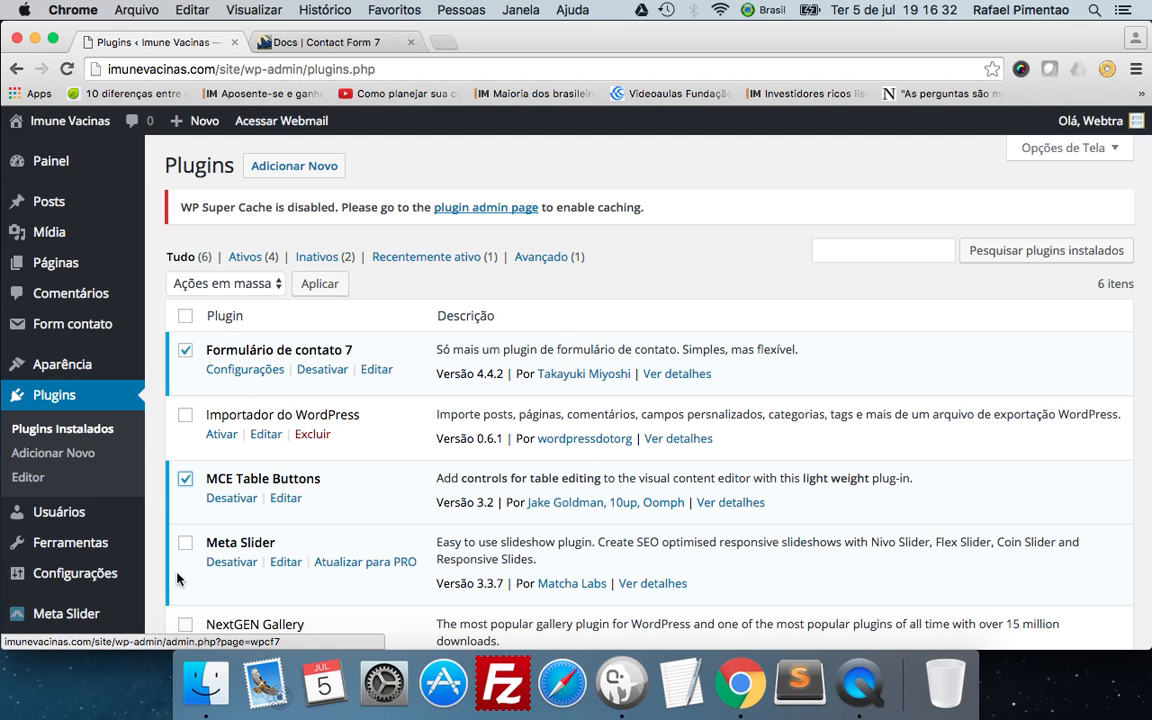
left_click(185, 542)
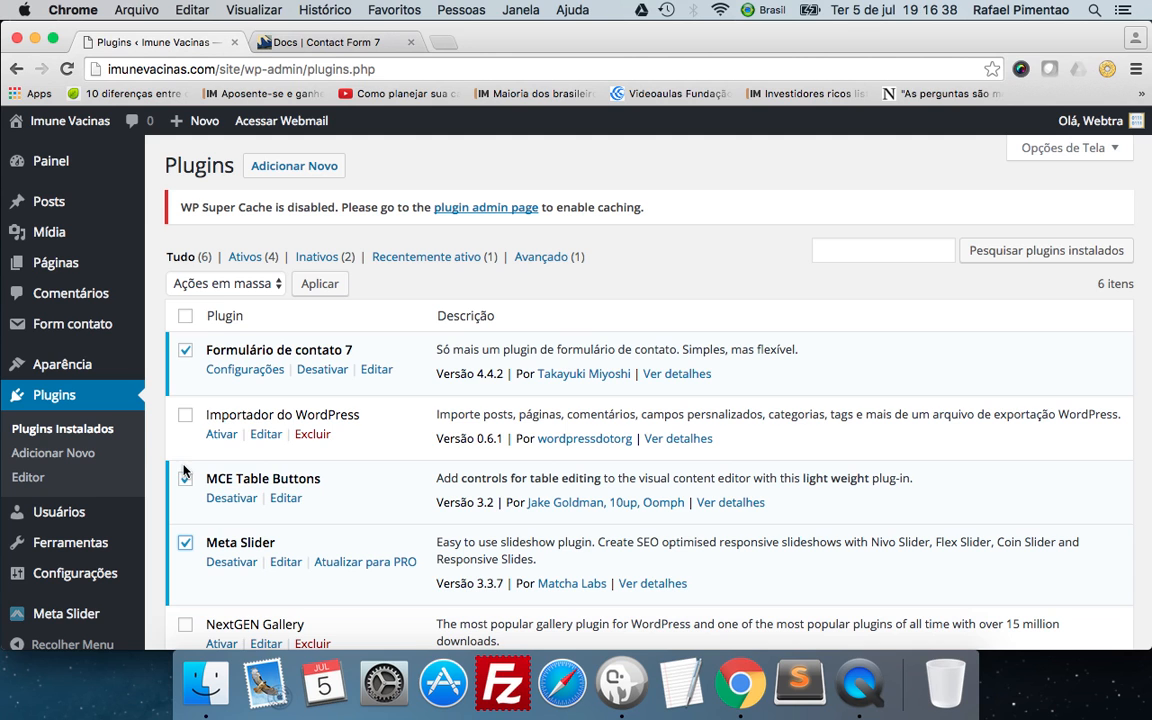
left_click(230, 284)
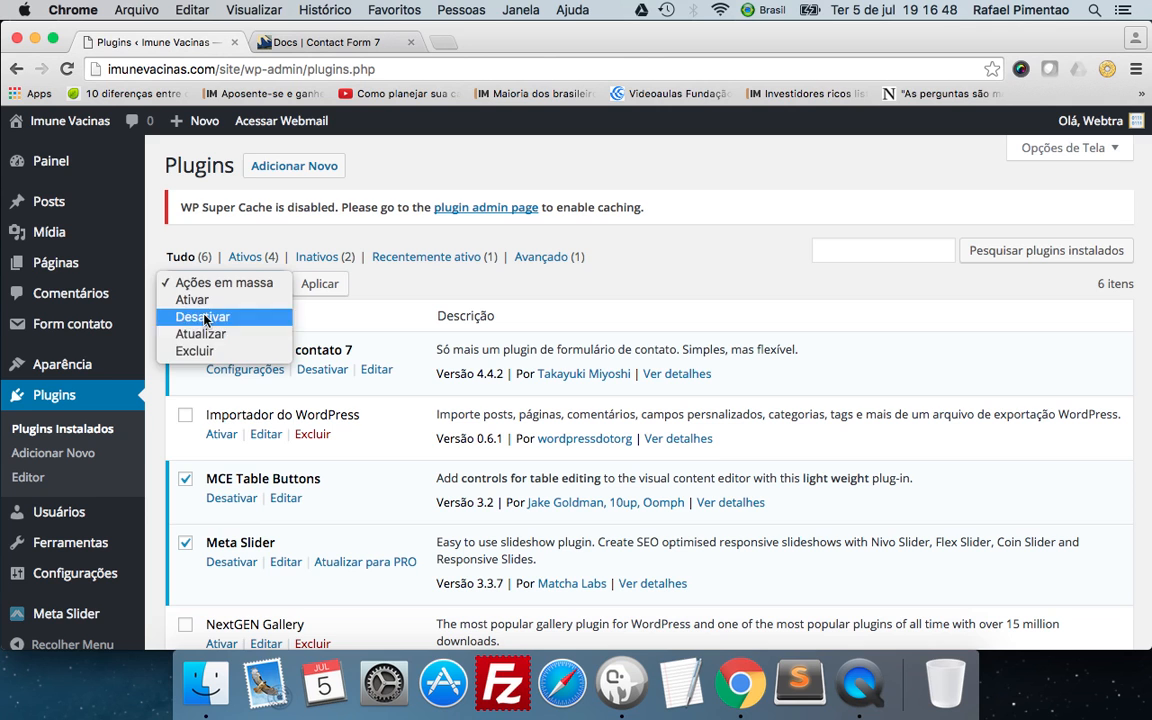
key("Escape")
left_click(319, 287)
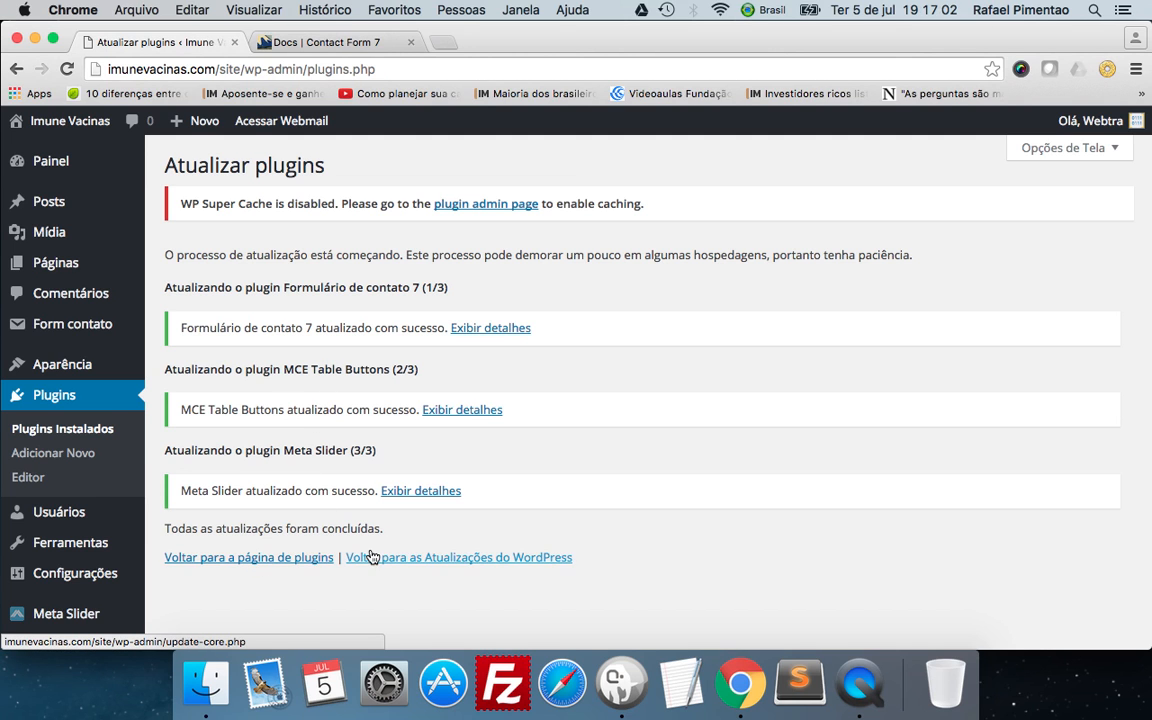
left_click(305, 557)
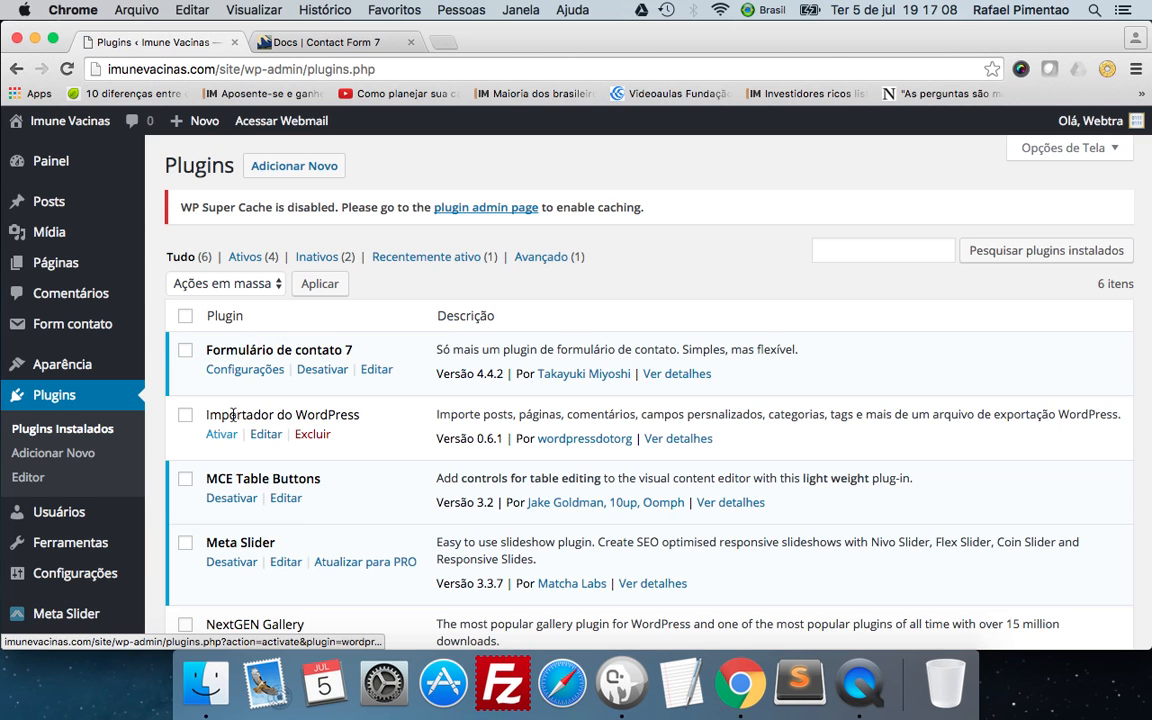
Select Formulário de contato 7, MCE Table Buttons and Meta Slider again and review the available bulk actions.
left_click(185, 479)
left_click(186, 544)
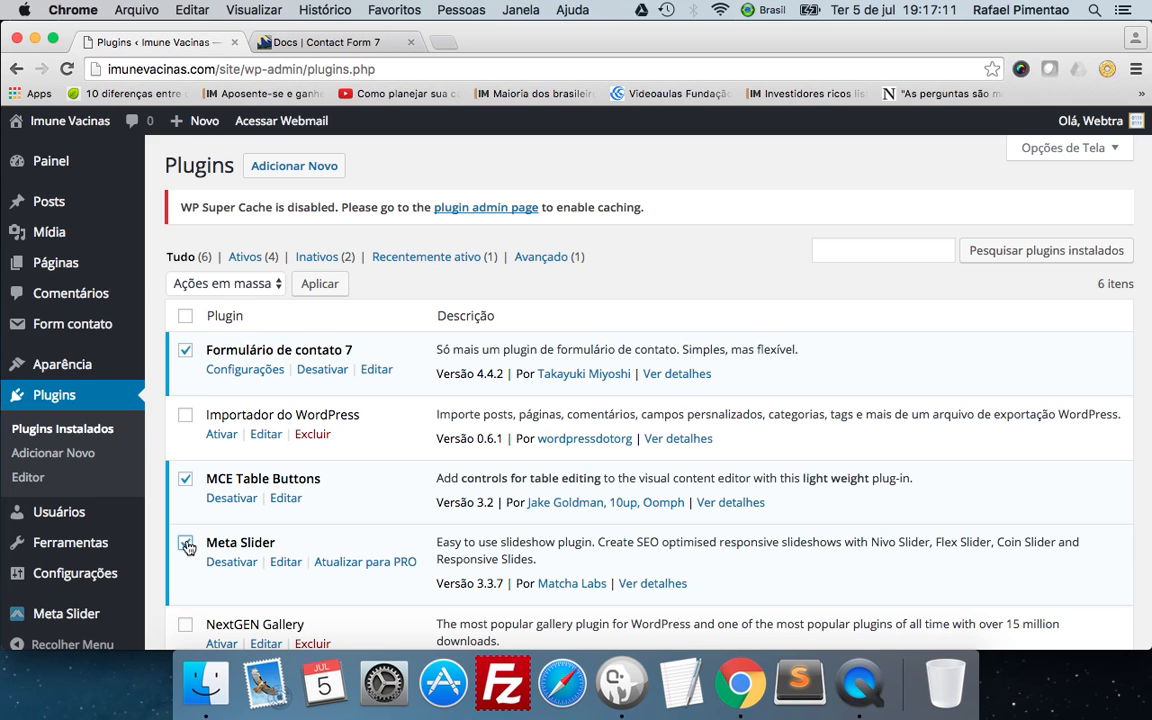
left_click(200, 283)
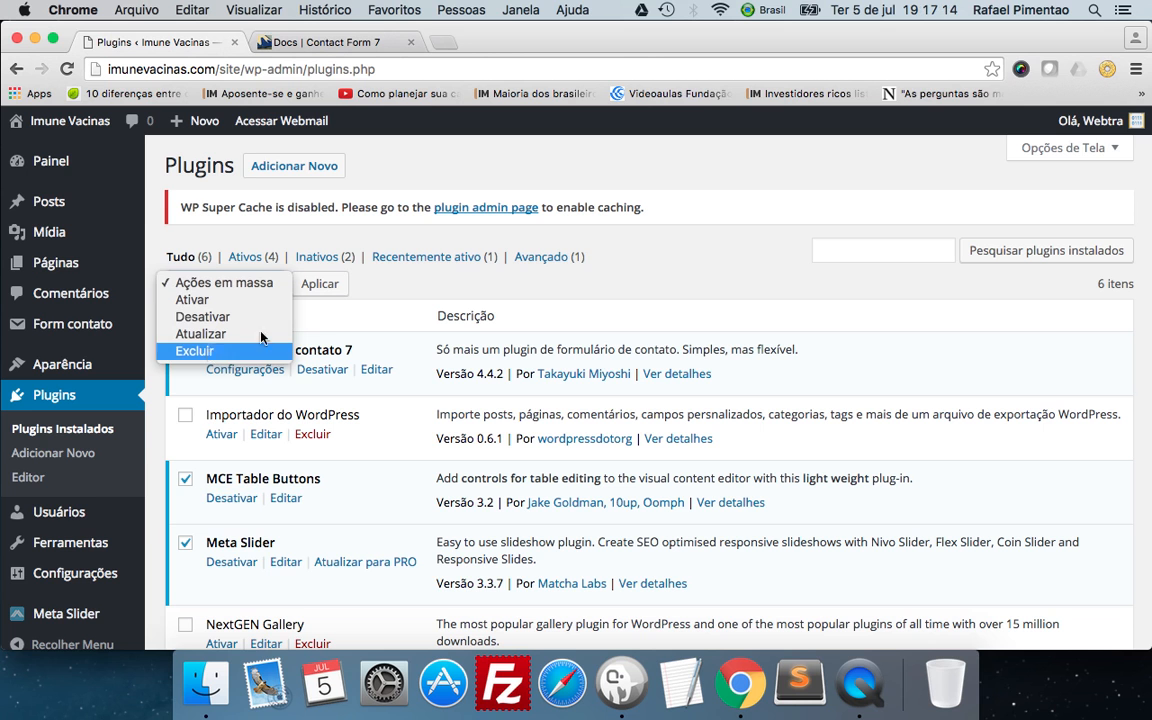
left_click(343, 316)
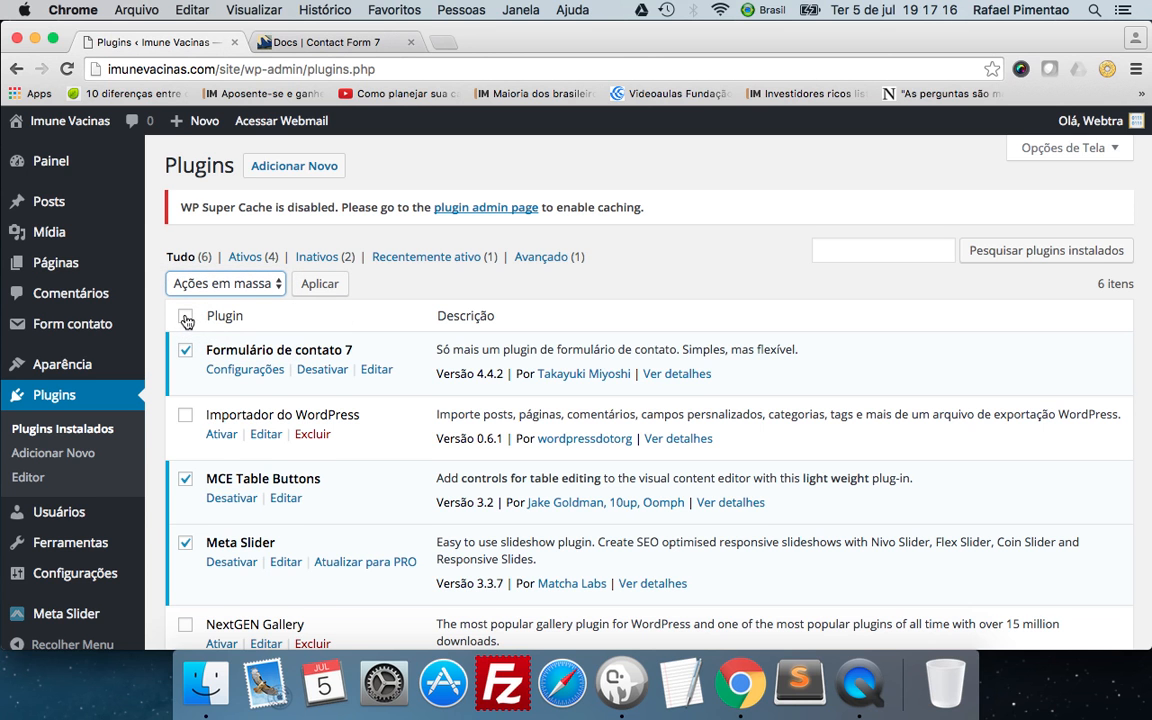
scroll(308, 342, "down", 4)
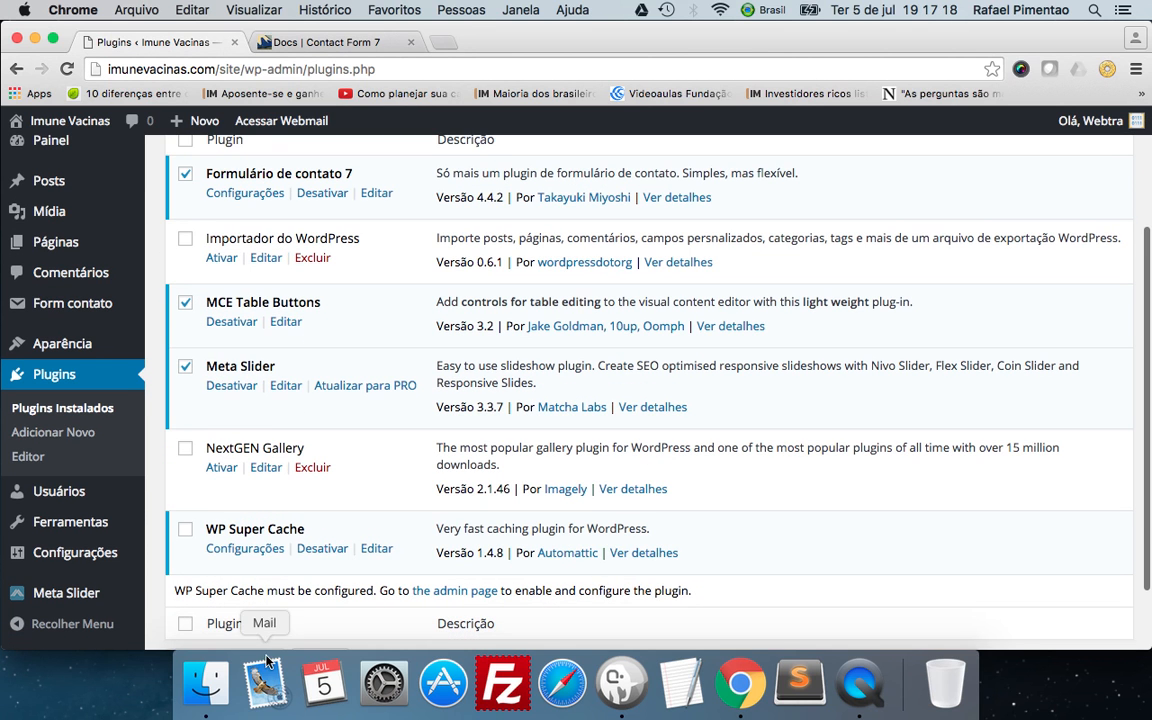
scroll(272, 360, "up", 4)
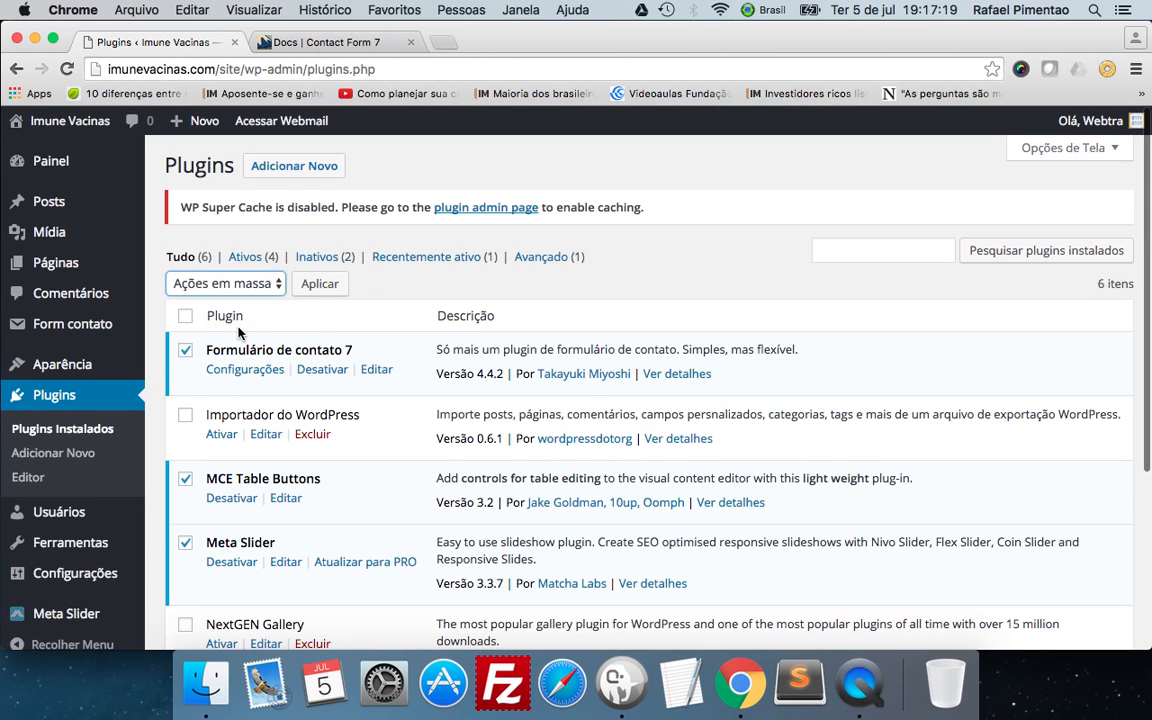
Select all installed plugins at once, apply the bulk action Atualizar, and return to the plugins page.
left_click(186, 317)
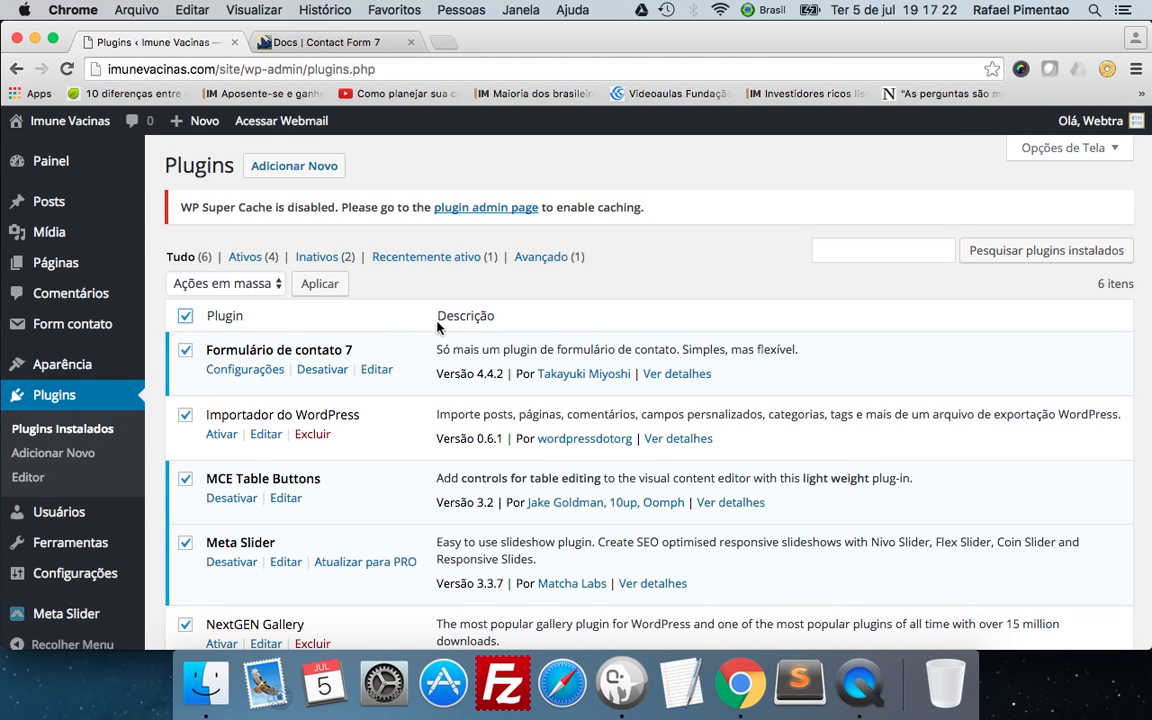
scroll(336, 299, "down", 3)
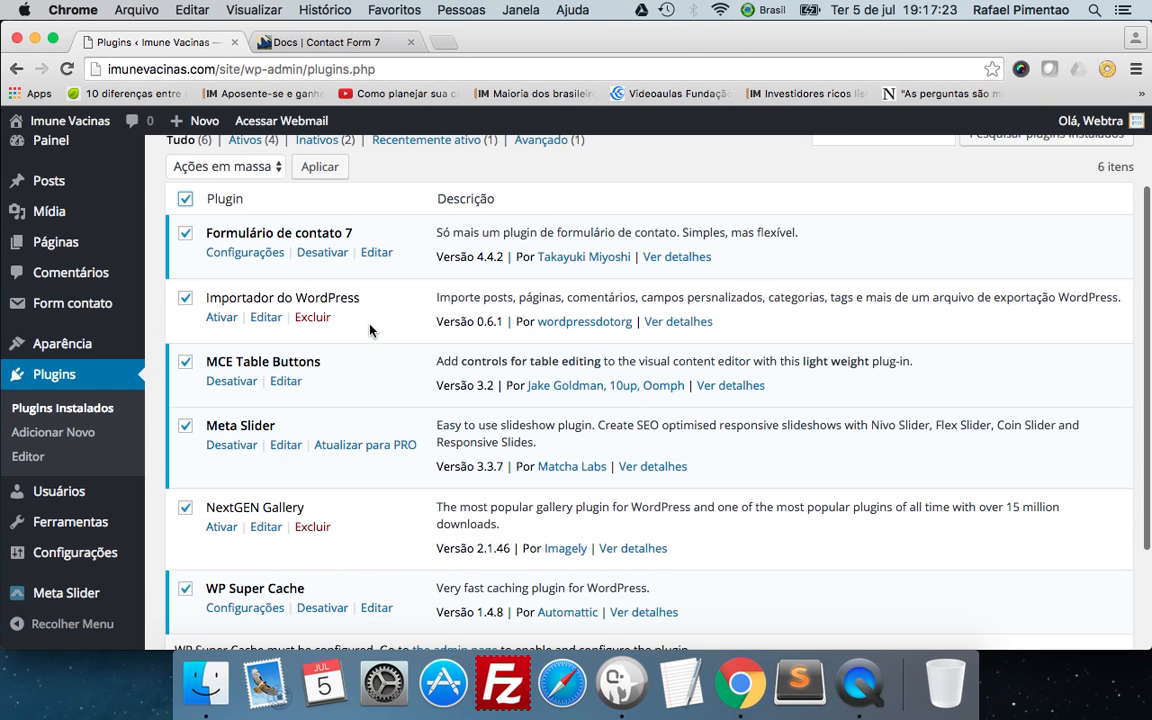
left_click(186, 200)
left_click(186, 199)
left_click(186, 166)
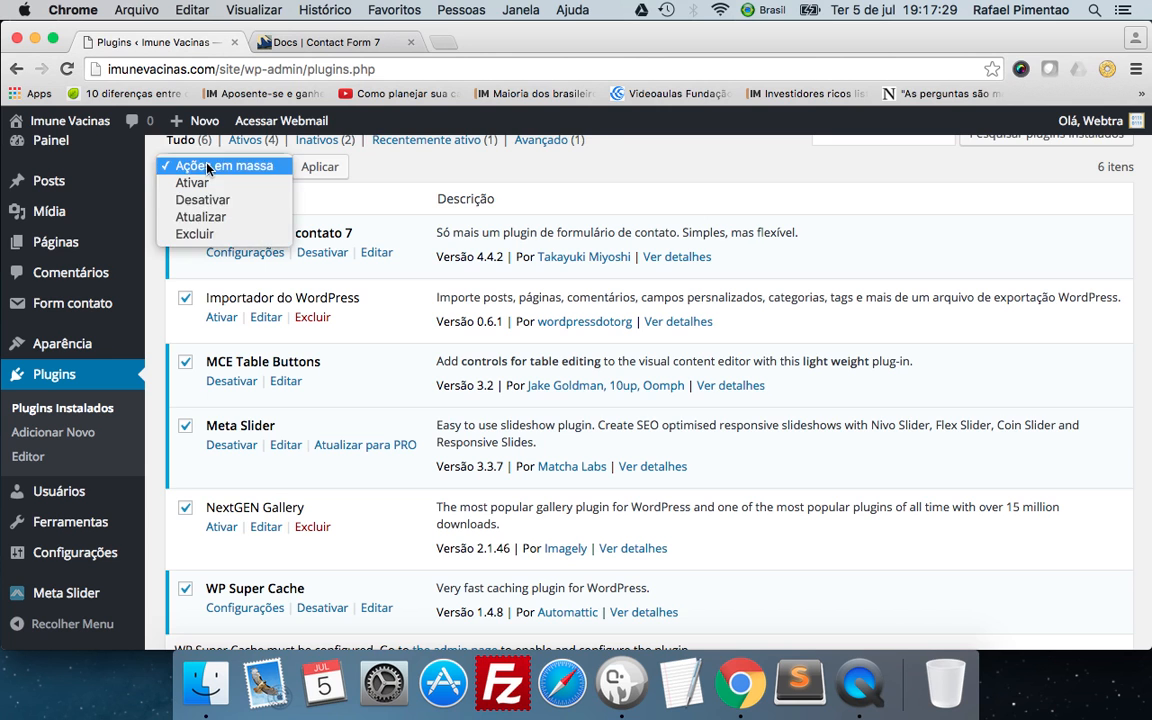
left_click(210, 216)
left_click(320, 168)
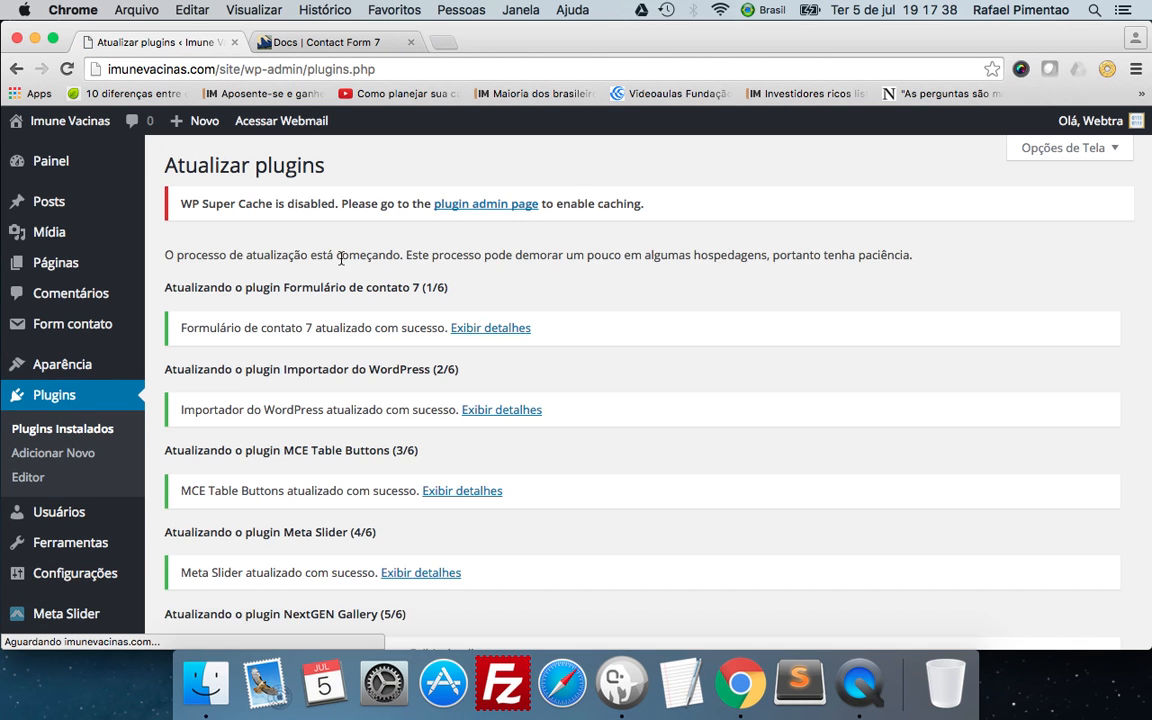
scroll(341, 258, "down", 5)
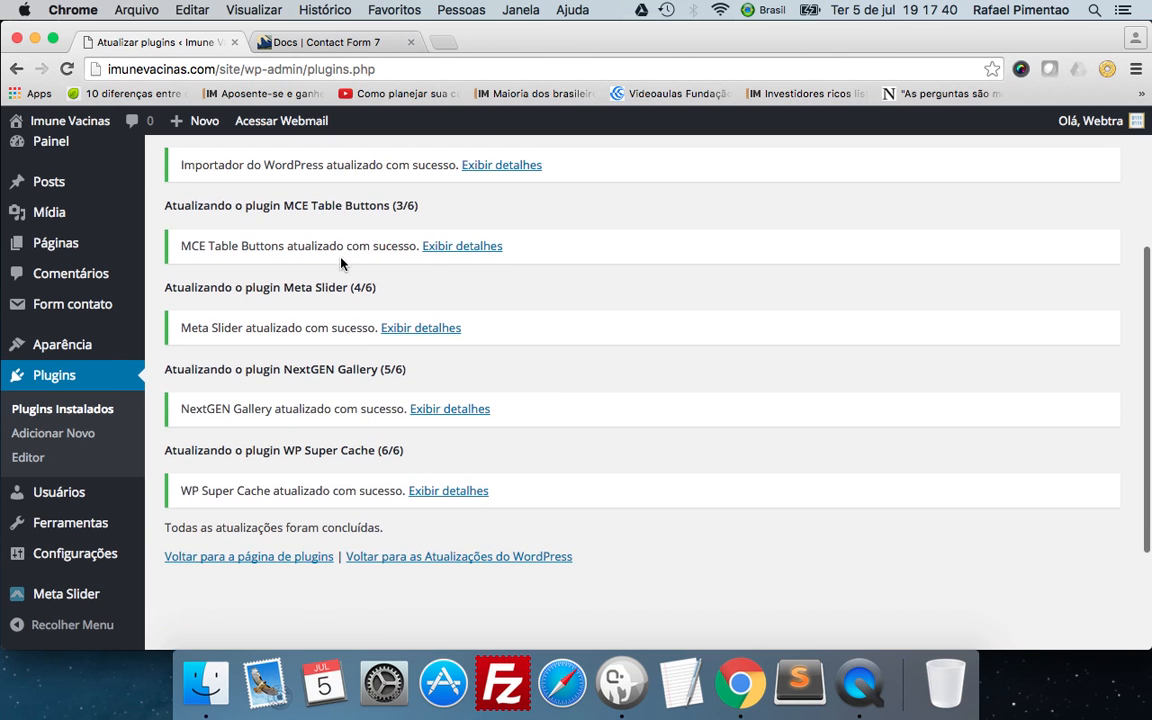
left_click(297, 560)
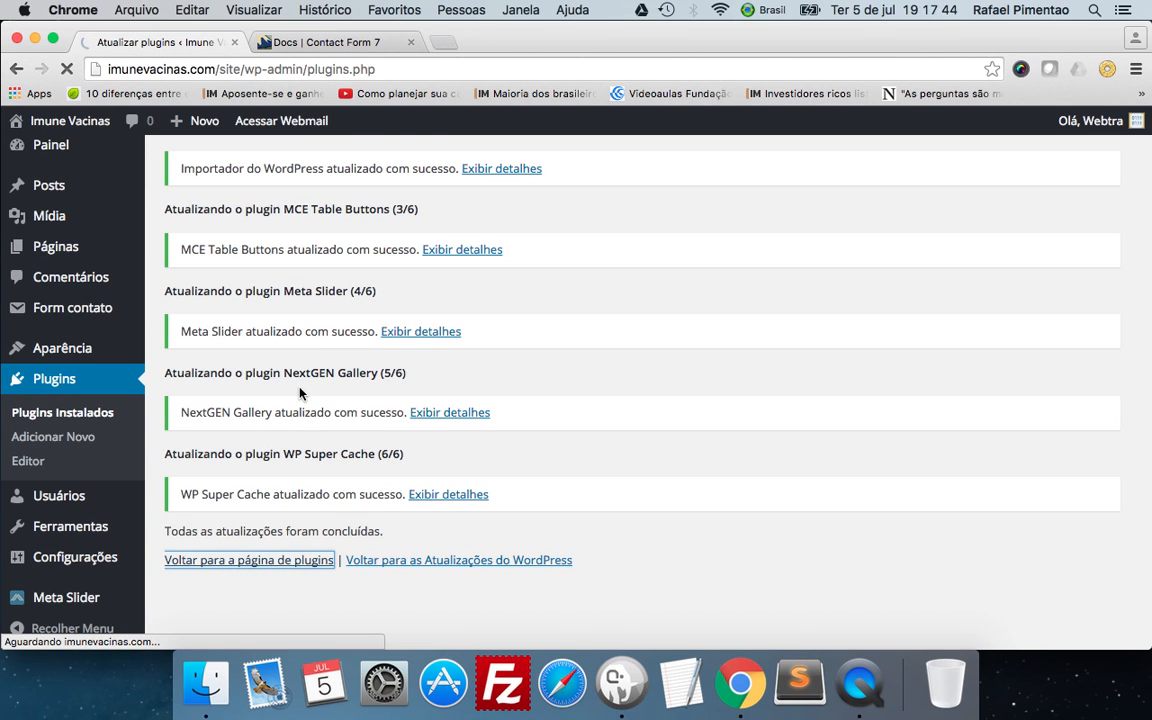
Open Importador do WordPress for editing in a new tab and look through the code of wordpress-importer.php.
scroll(300, 393, "down", 5)
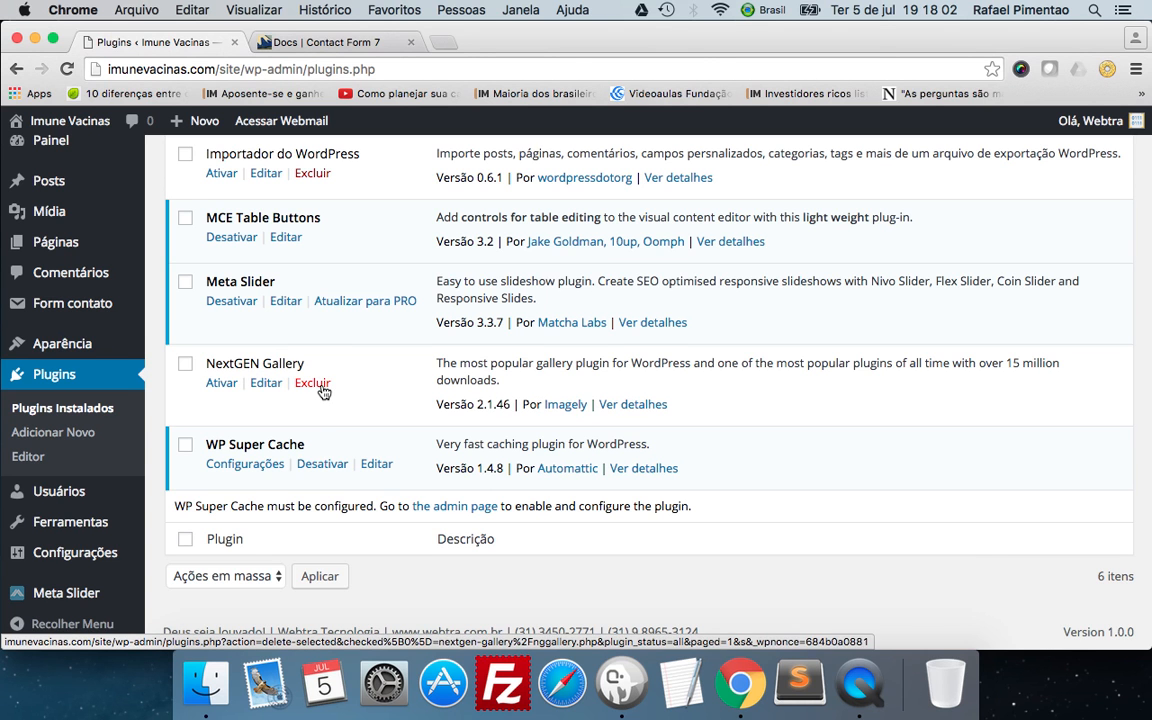
scroll(322, 391, "up", 3)
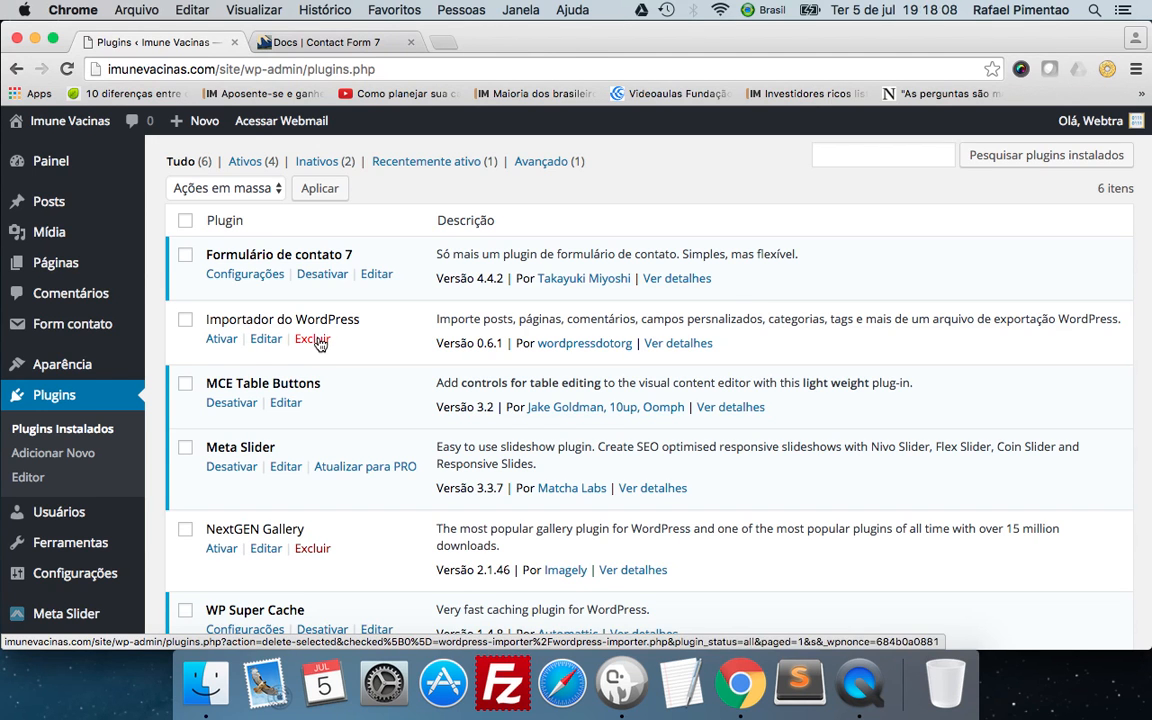
left_click(262, 341, "super")
left_click(464, 45)
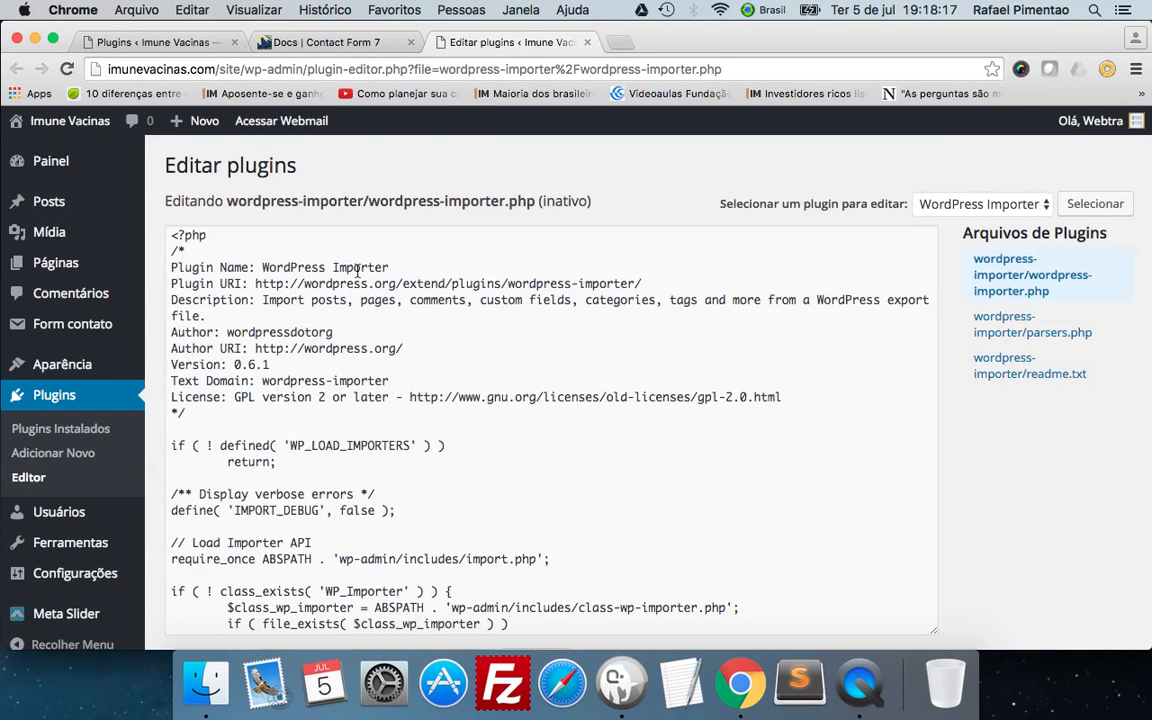
scroll(357, 271, "down", 15)
scroll(357, 271, "down", 4)
scroll(357, 271, "up", 20)
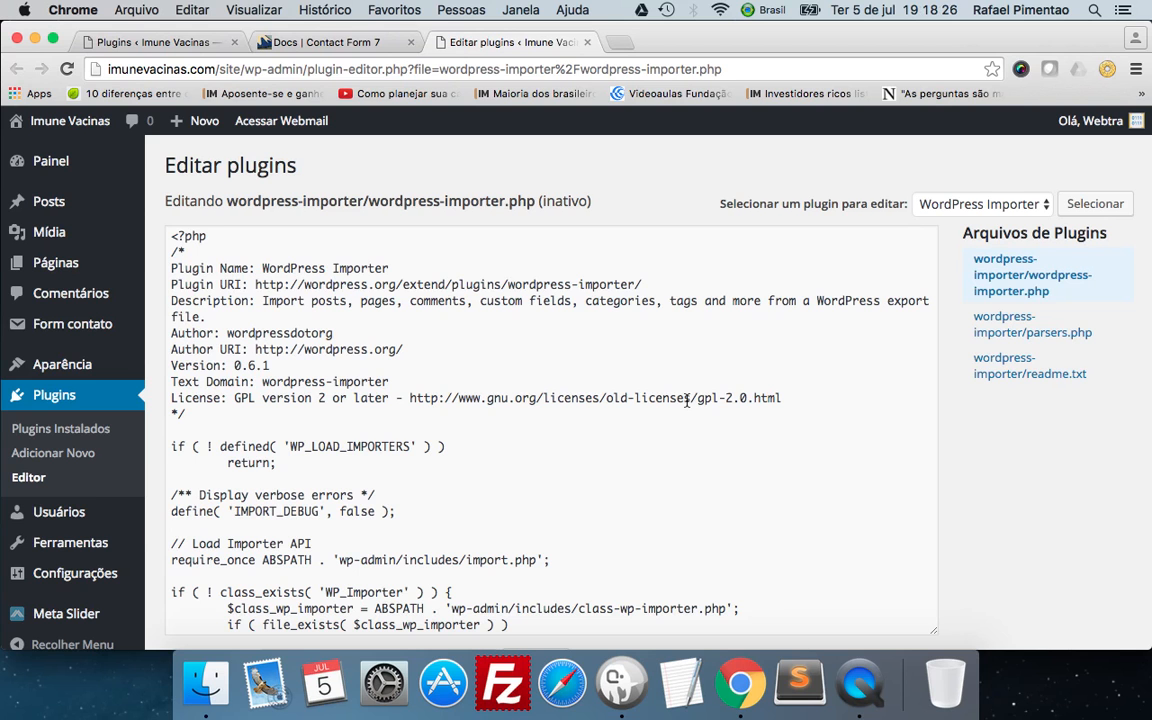
scroll(356, 357, "down", 5)
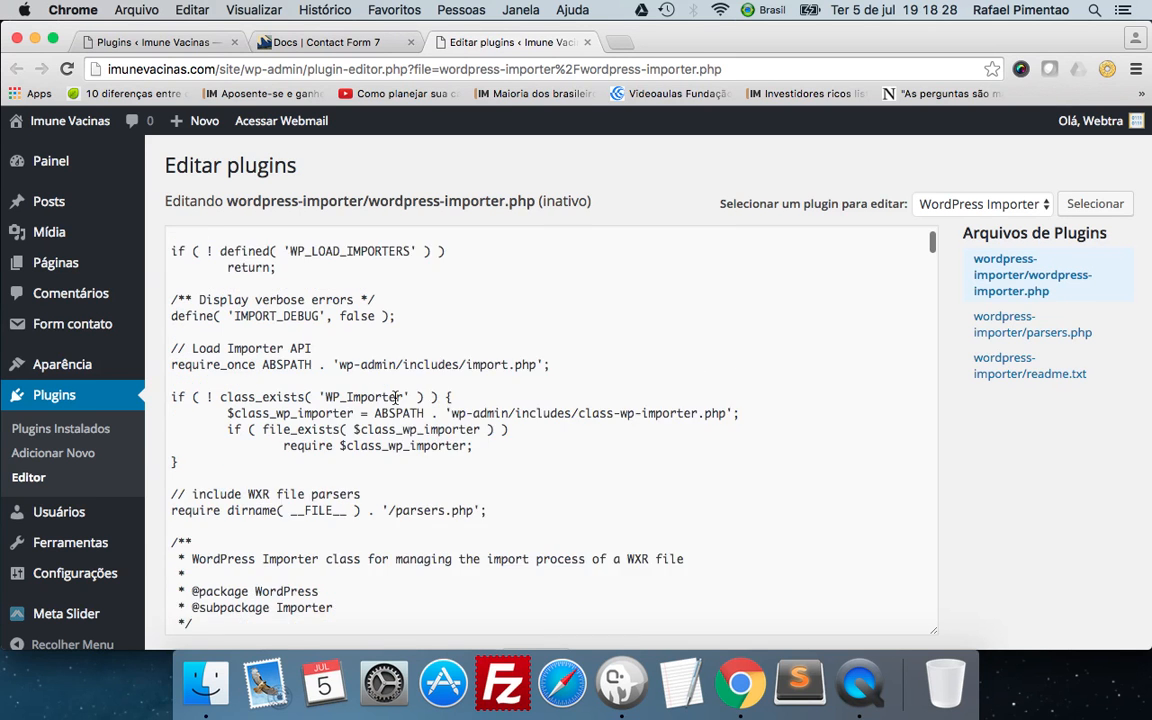
Try a small edit at the require $class_wp_importer line and locate the option for updating the file.
left_click(473, 376)
key("BackSpace")
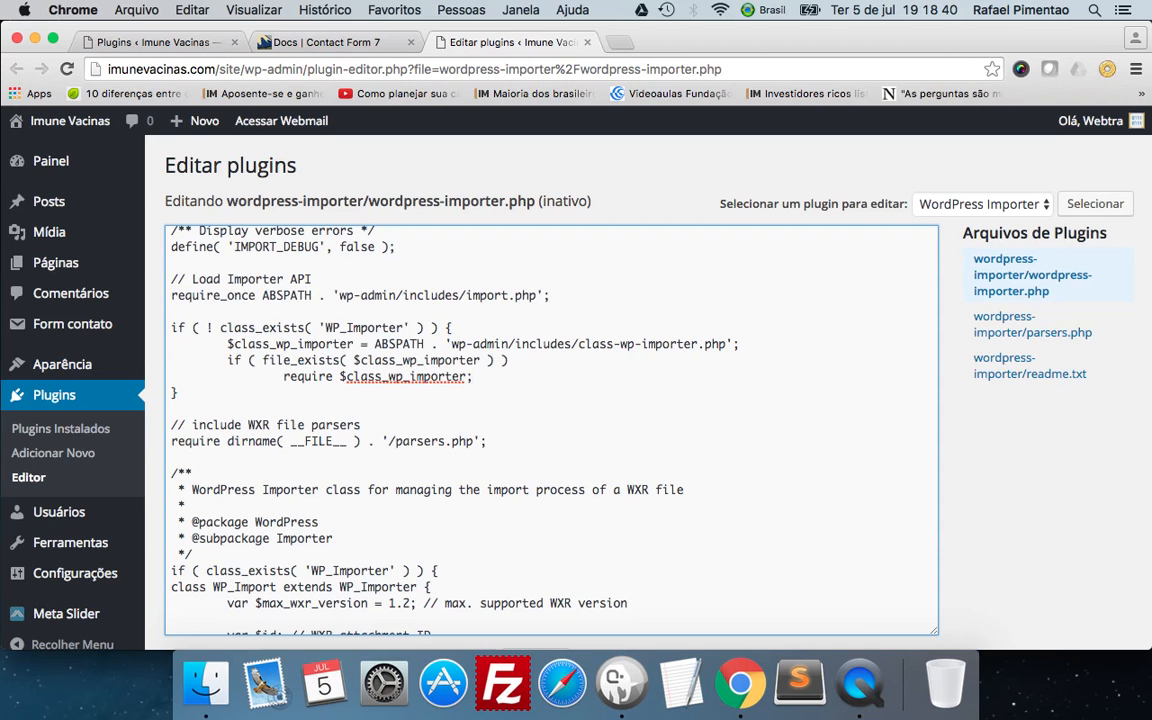
scroll(88, 441, "down", 3)
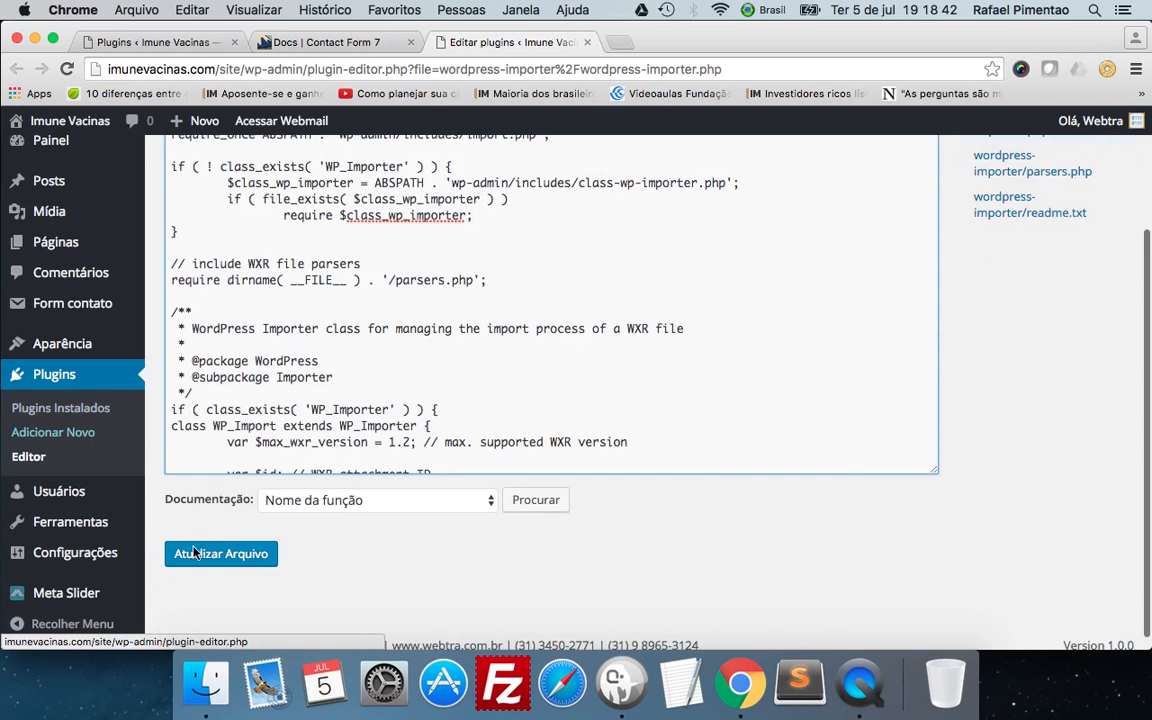
Return to the installed plugins without updating the file and review the actions offered for each plugin down to WP Super Cache.
left_click(57, 410)
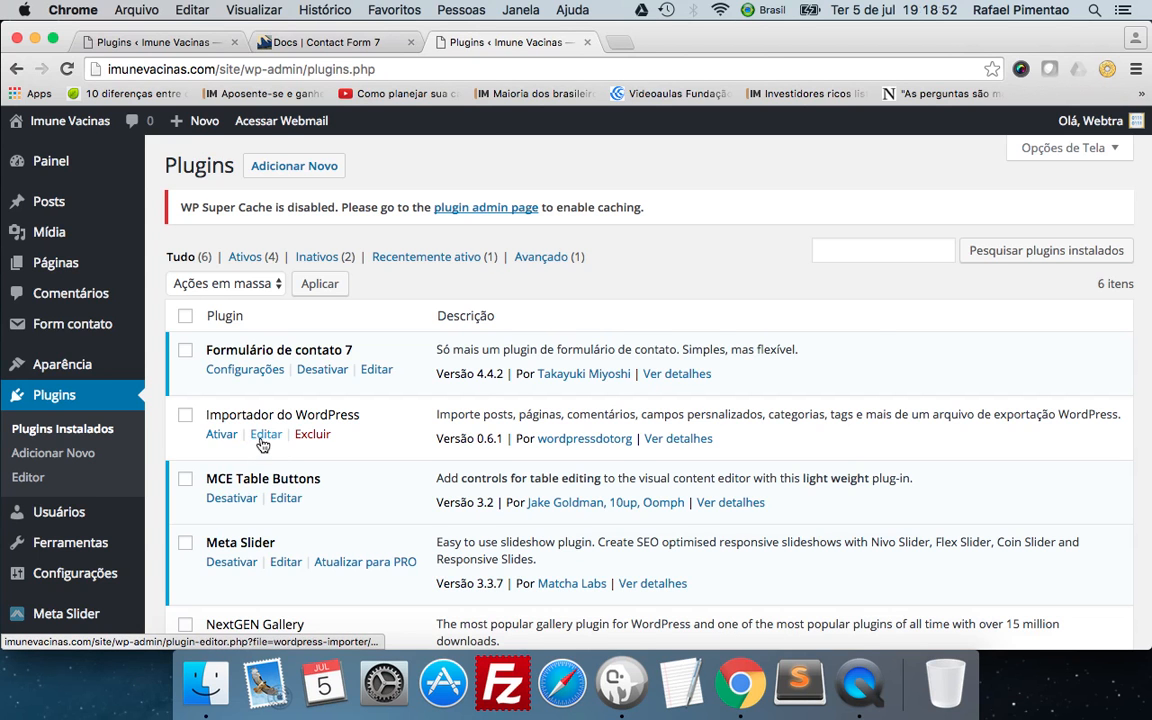
scroll(300, 410, "down", 3)
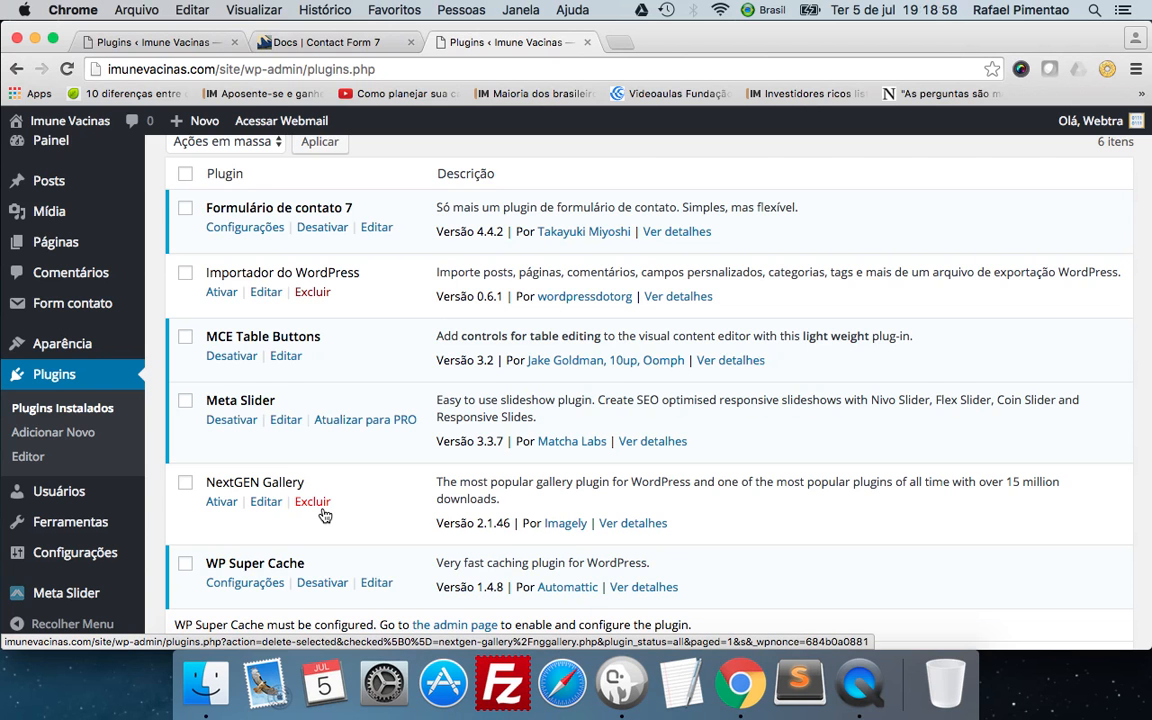
scroll(320, 480, "down", 3)
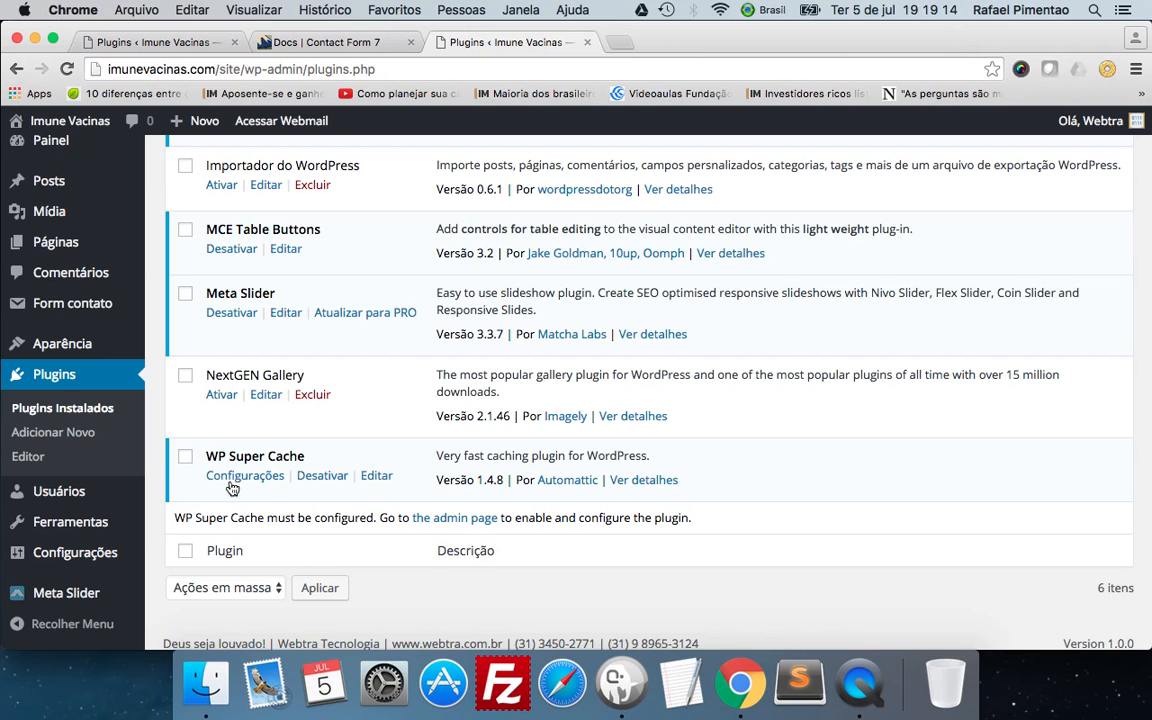
Deactivate the WP Super Cache plugin in the installed plugins list.
left_click(322, 485)
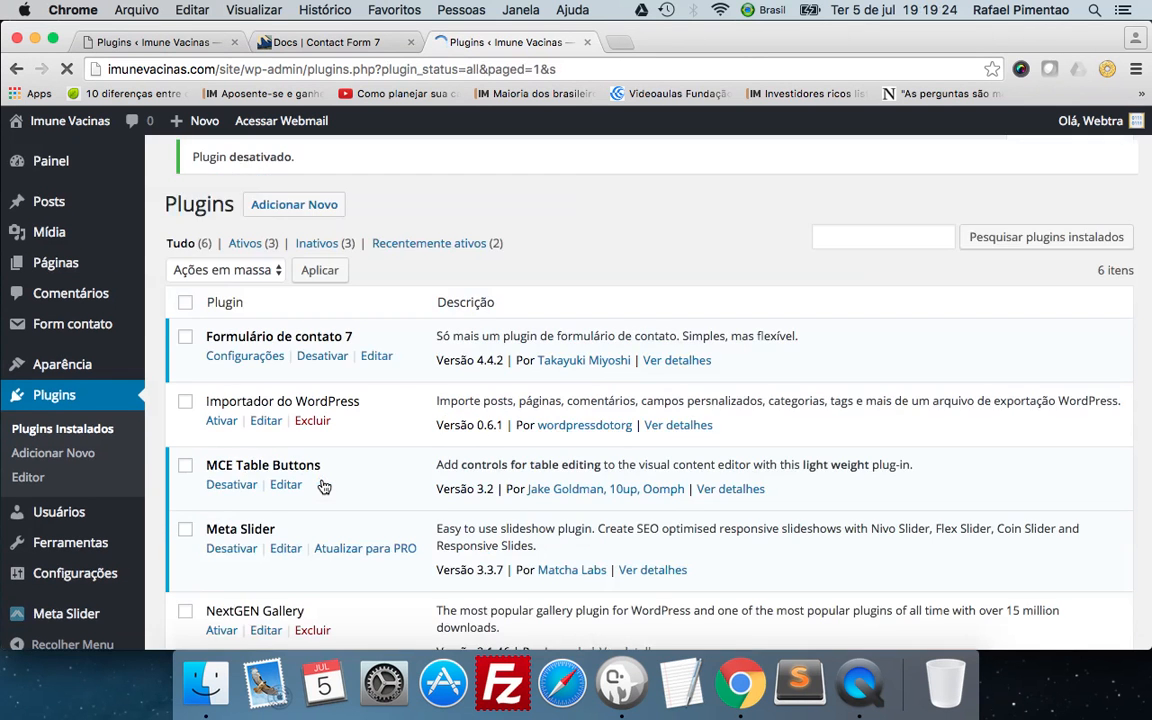
scroll(322, 487, "down", 5)
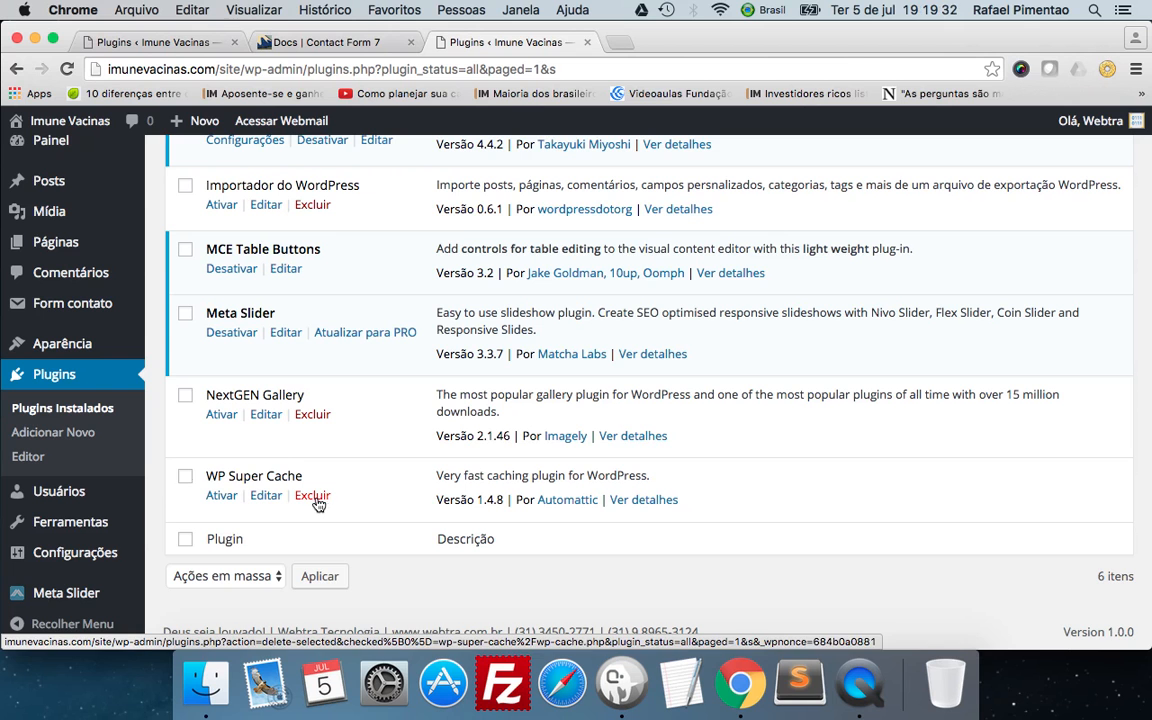
Mark WP Super Cache and choose the bulk action Excluir without applying it, and clear the plugin's selection.
left_click(185, 478)
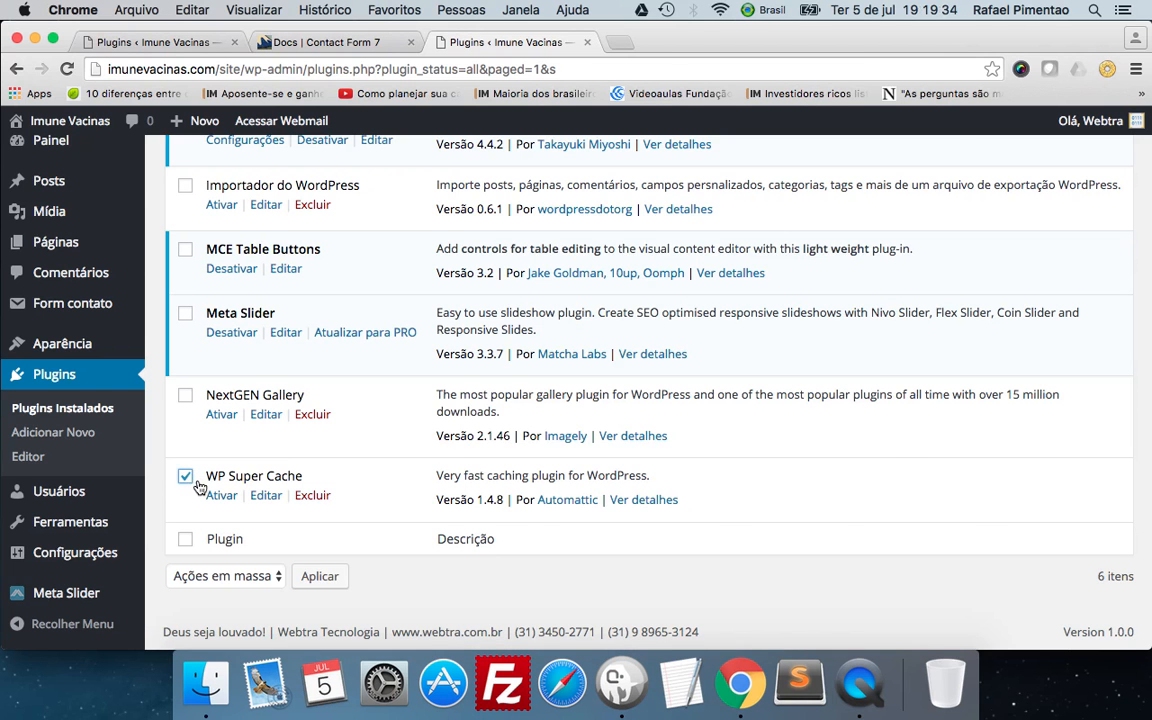
scroll(162, 426, "up", 4)
left_click(215, 247)
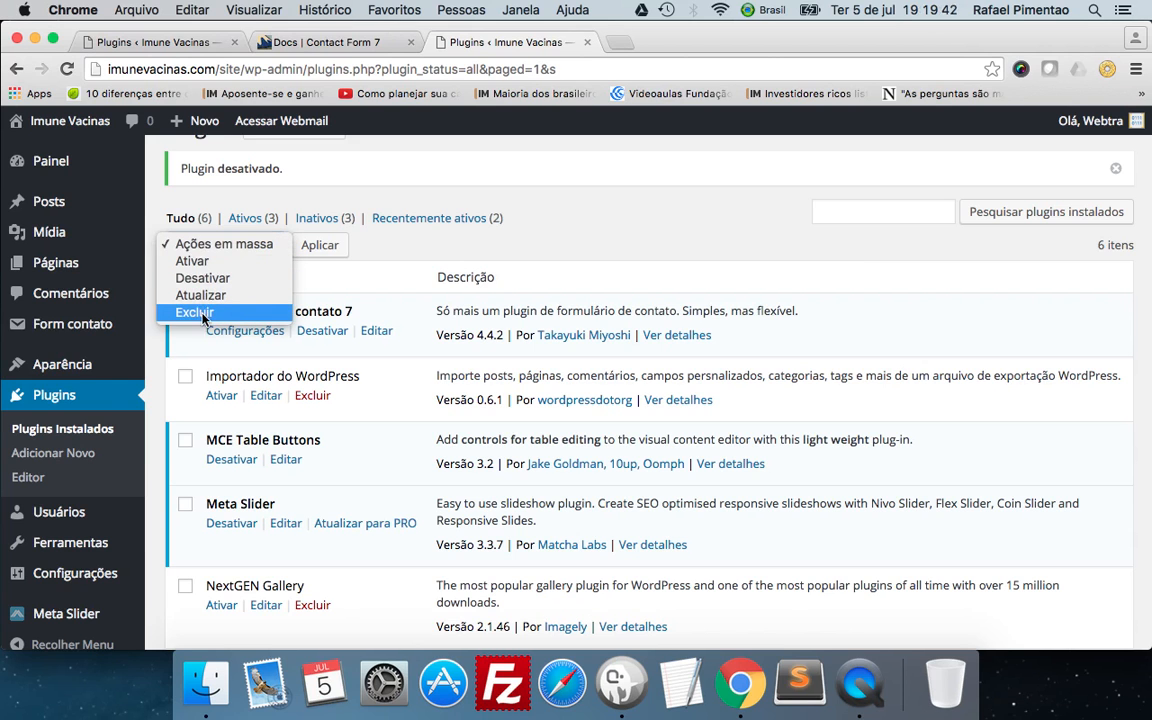
key("Escape")
left_click(213, 261)
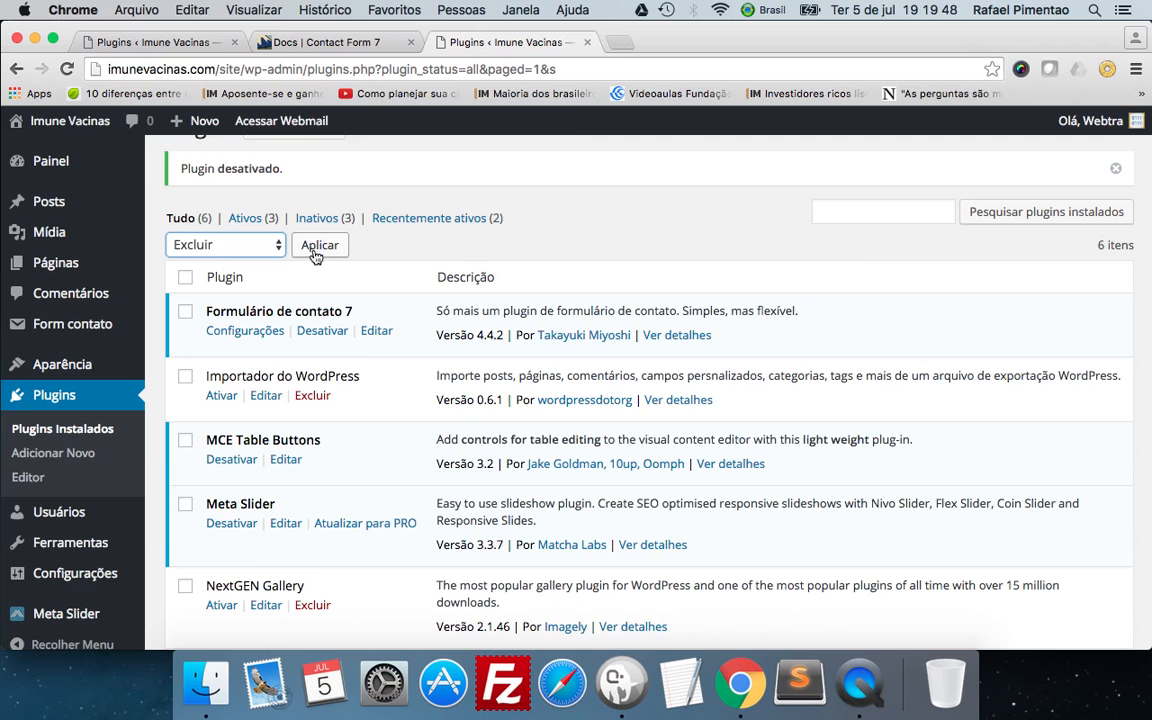
scroll(243, 302, "down", 4)
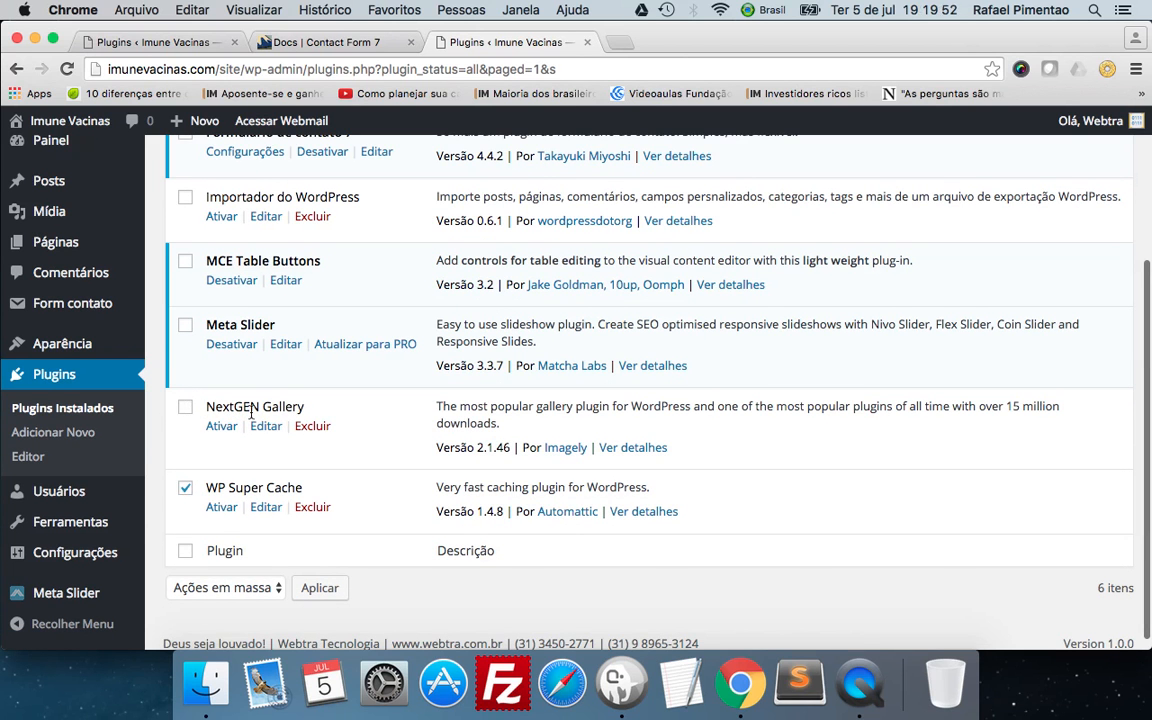
left_click(186, 491)
scroll(235, 481, "up", 3)
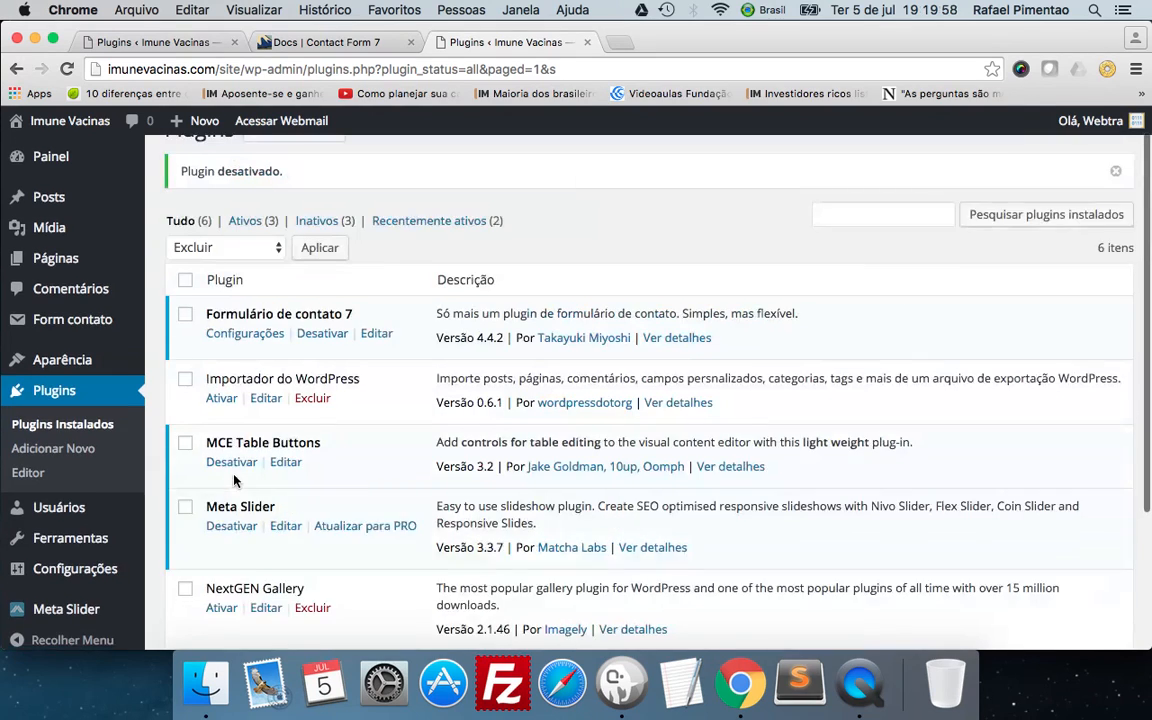
scroll(230, 420, "up", 1)
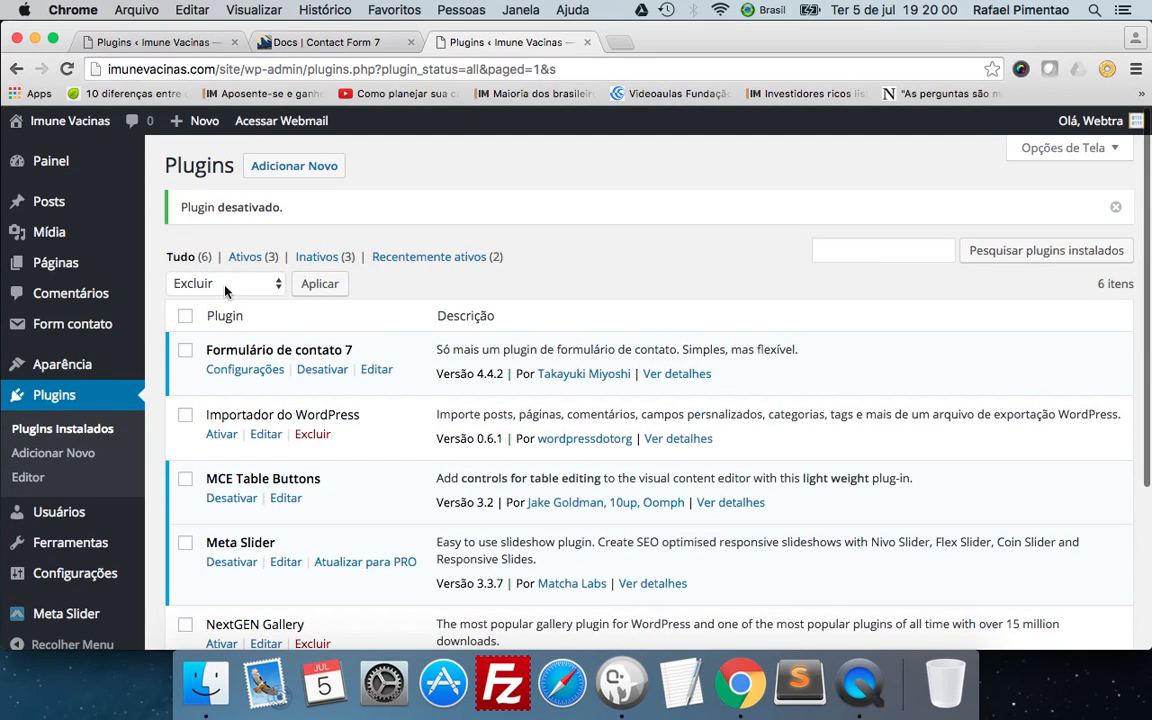
Delete WP Super Cache through its own Excluir action, confirming the removal of its files and data, and check the remaining plugins.
scroll(180, 360, "down", 3)
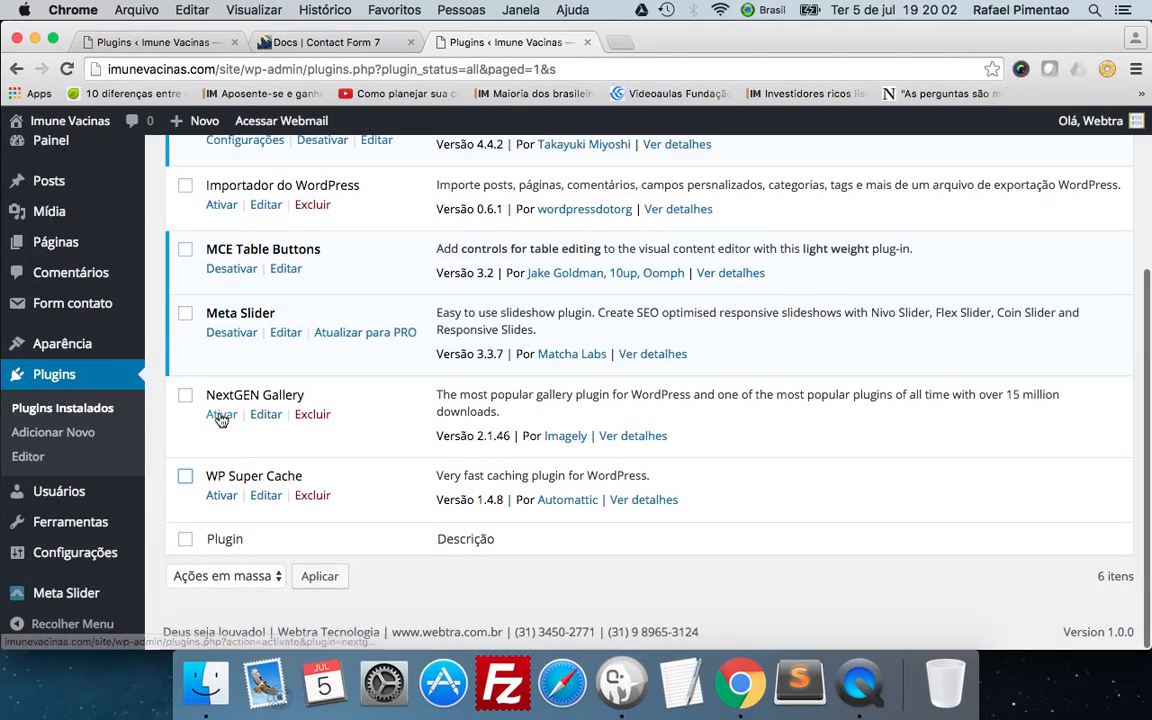
left_click(309, 497)
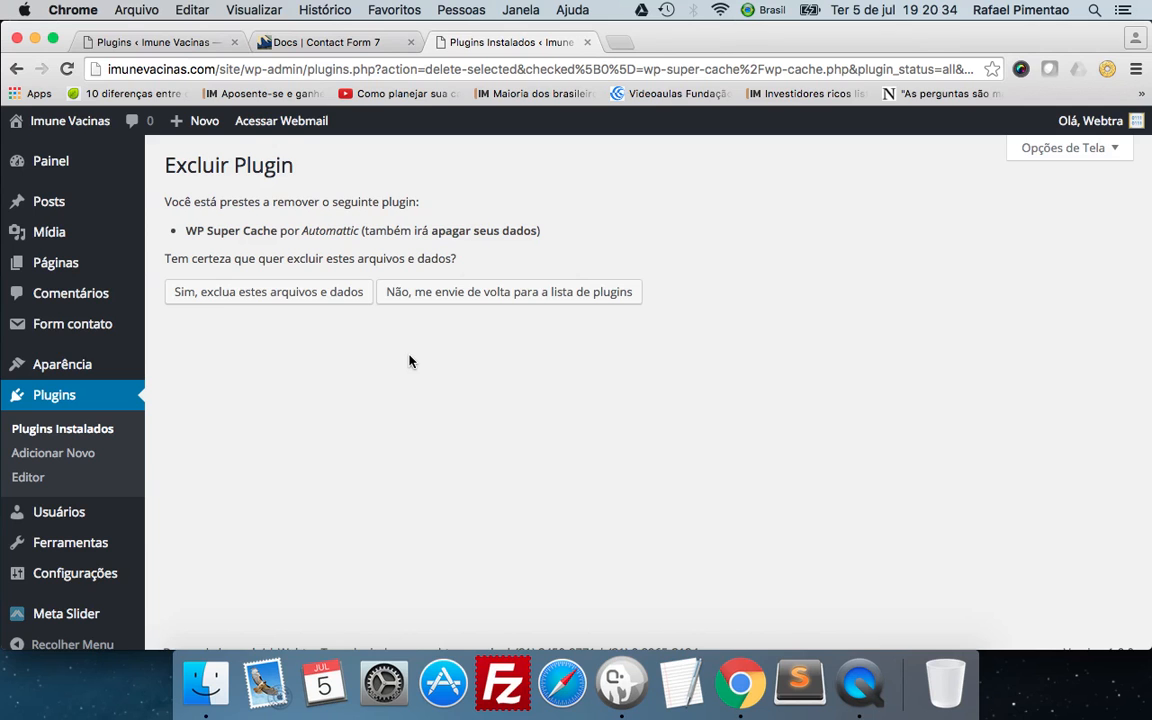
left_click(277, 307)
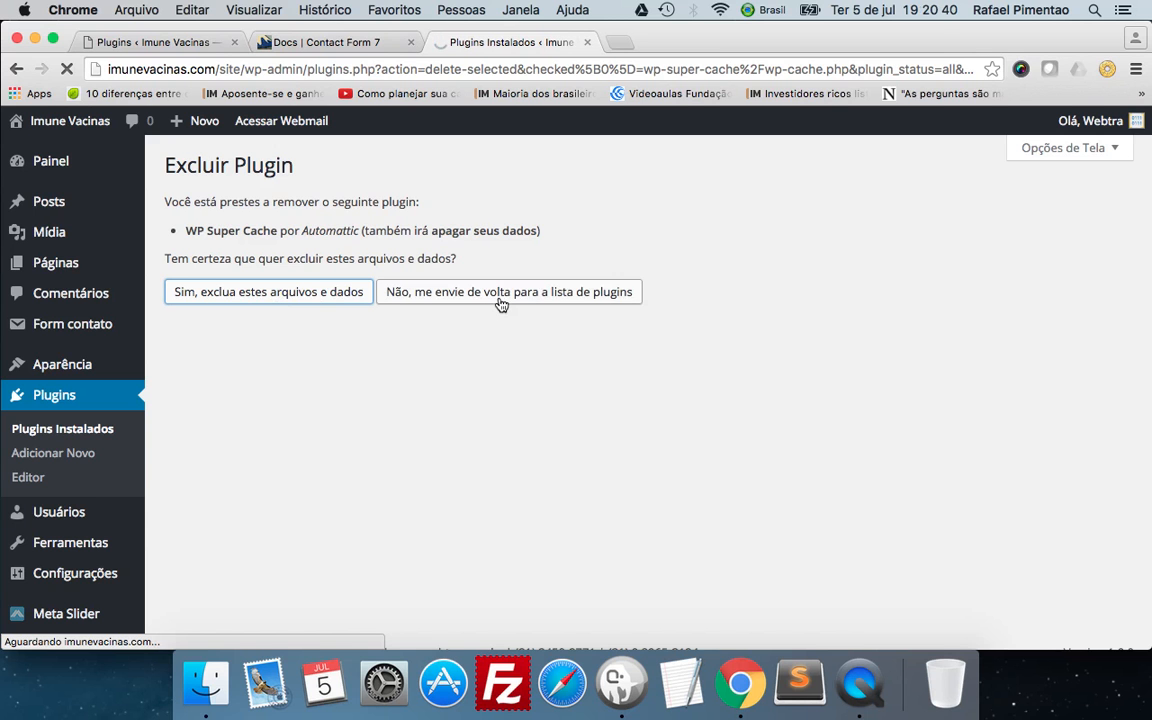
scroll(262, 450, "down", 2)
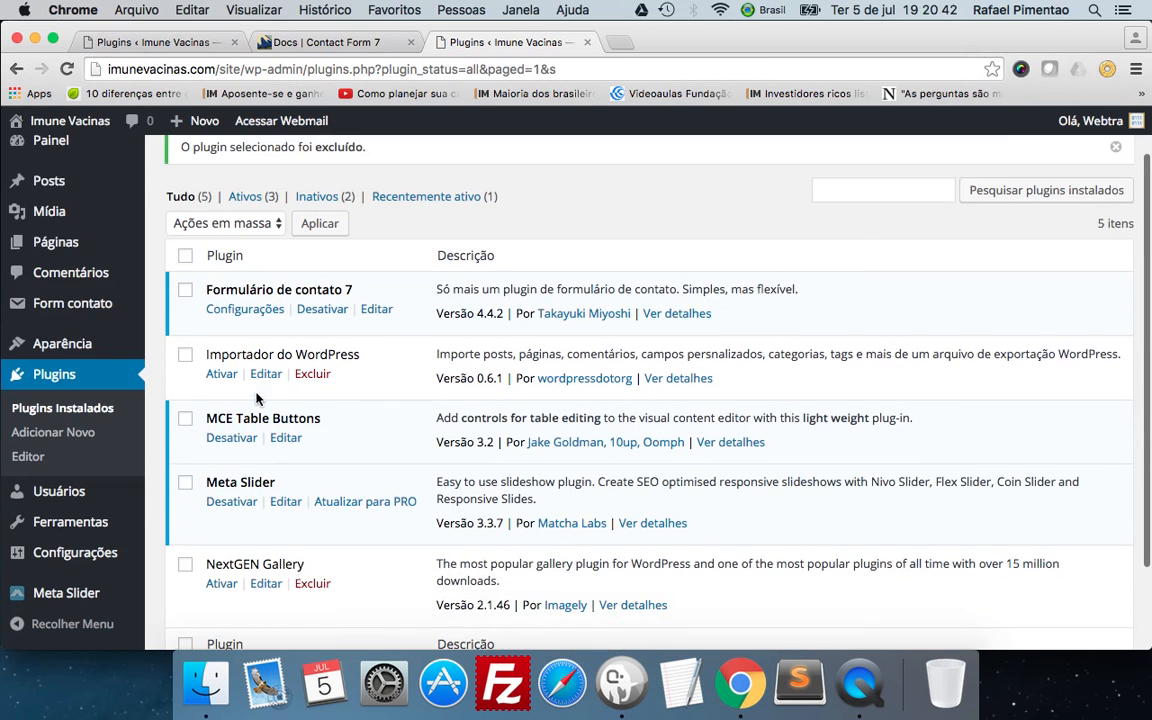
scroll(355, 280, "up", 1)
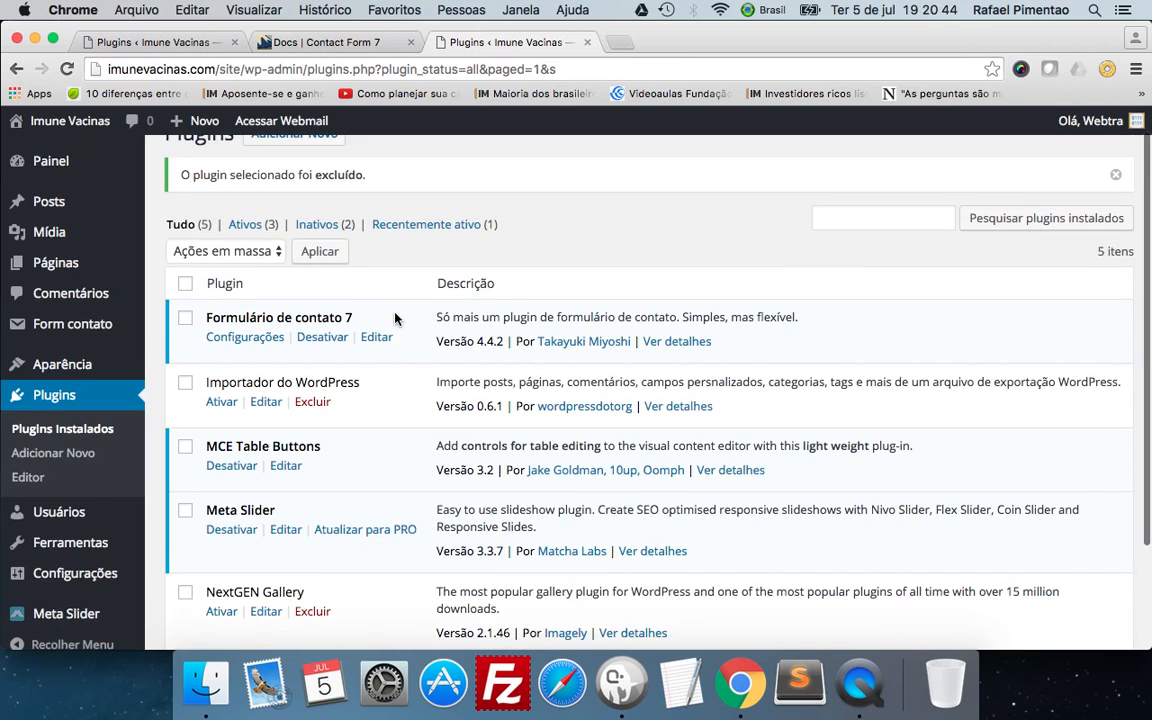
scroll(355, 280, "down", 3)
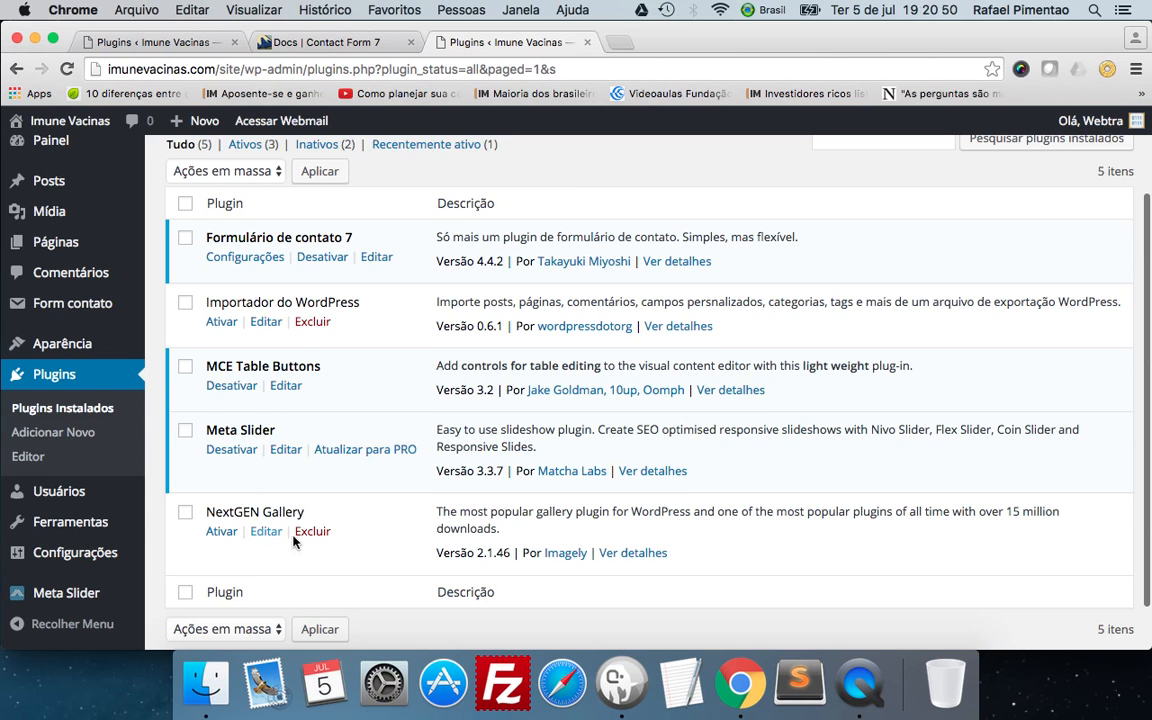
scroll(301, 305, "down", 1)
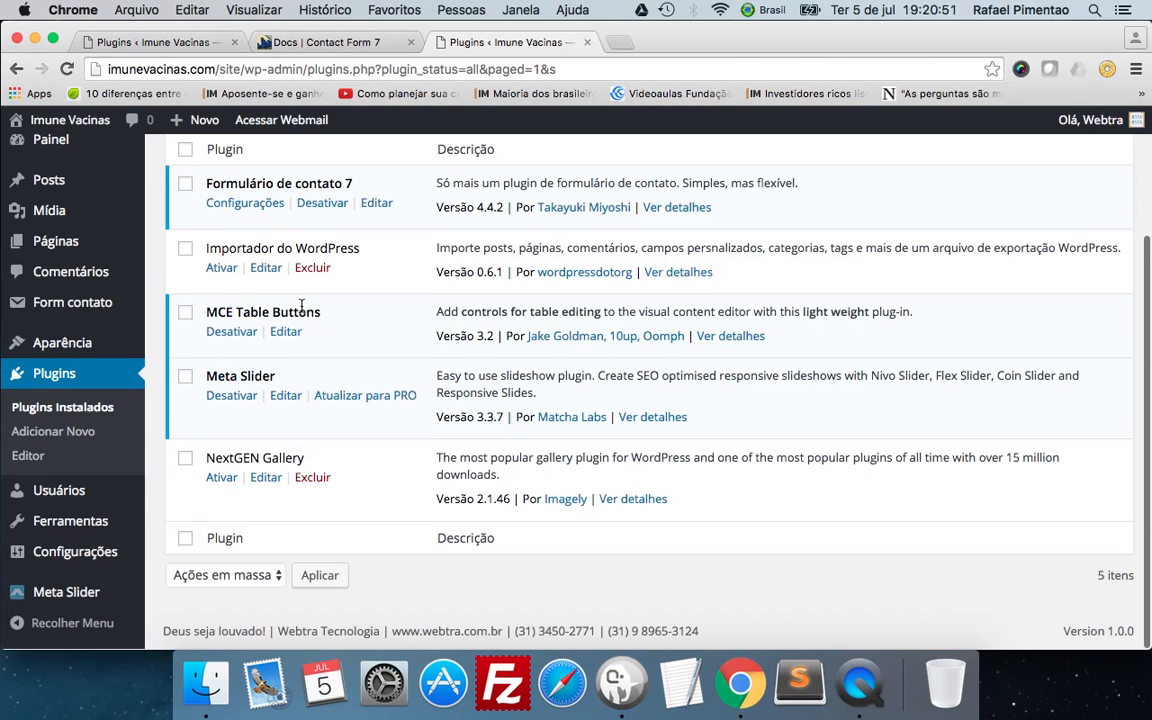
Open the page for adding new plugins and look through the featured plugins down to the popular tags.
left_click(74, 440)
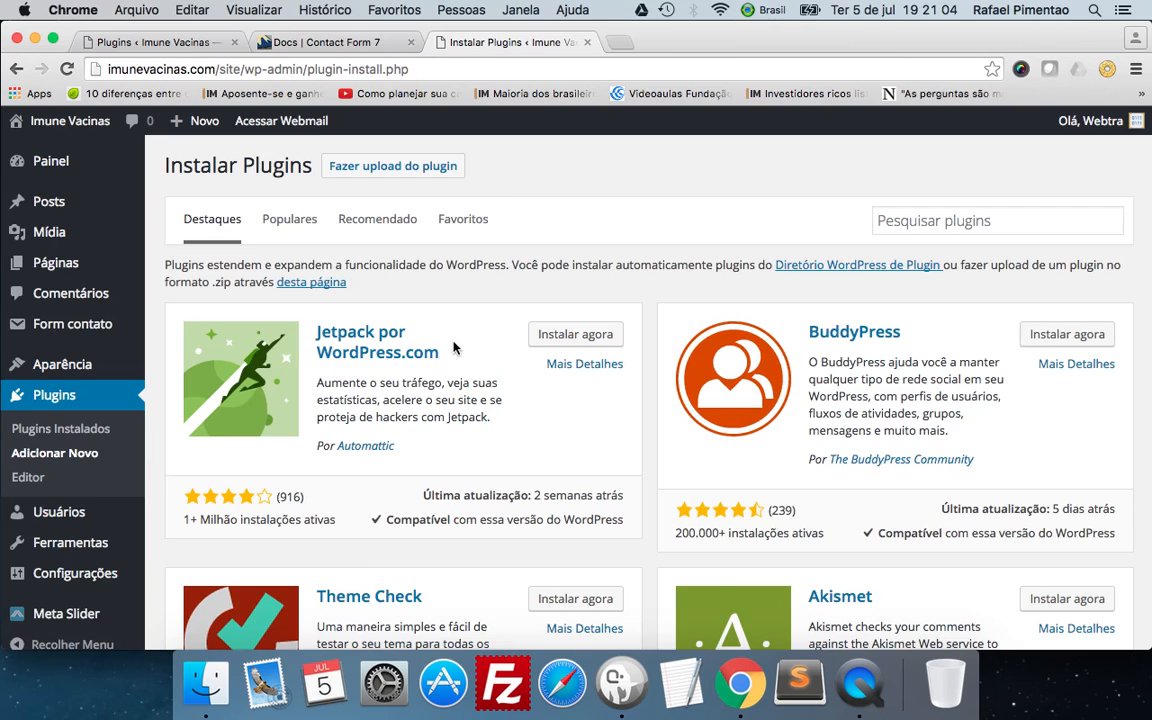
scroll(453, 347, "down", 5)
scroll(453, 347, "up", 5)
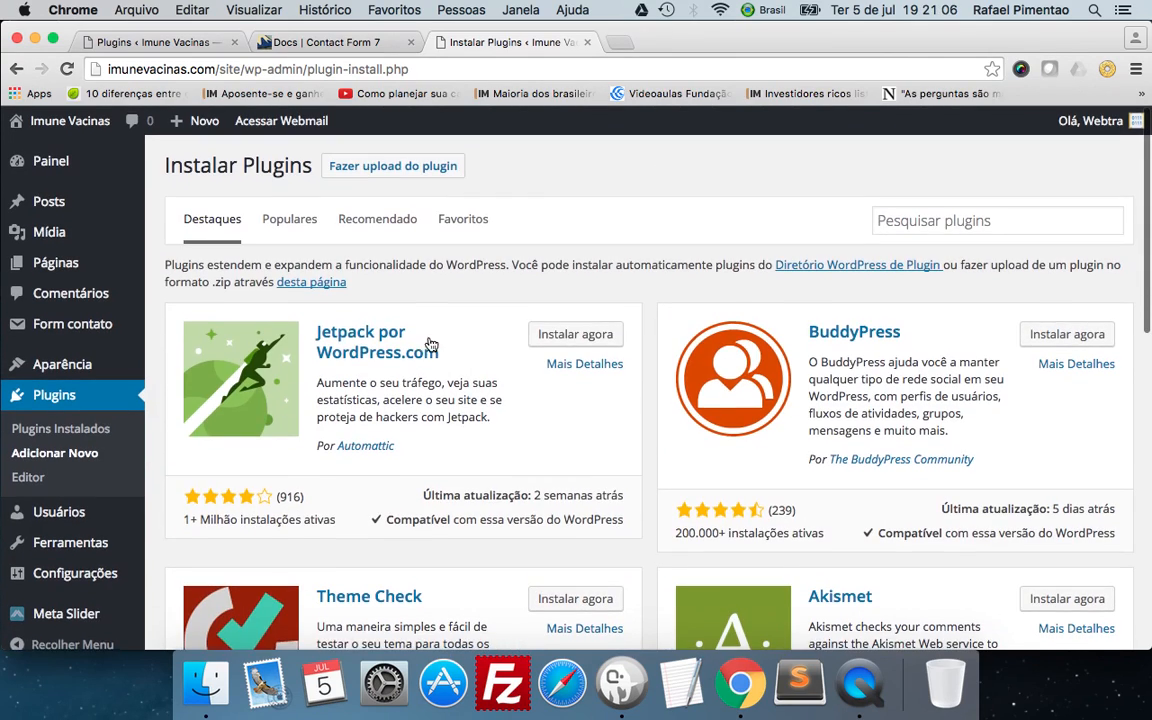
scroll(620, 365, "down", 3)
scroll(623, 367, "down", 3)
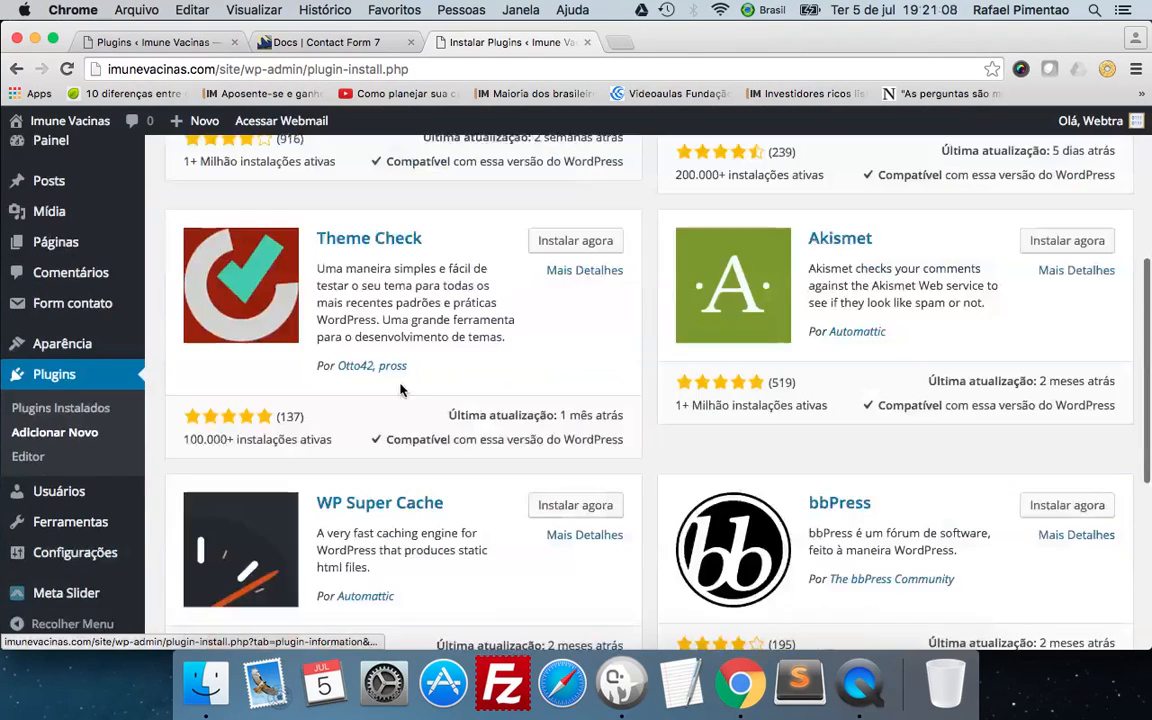
scroll(514, 288, "down", 5)
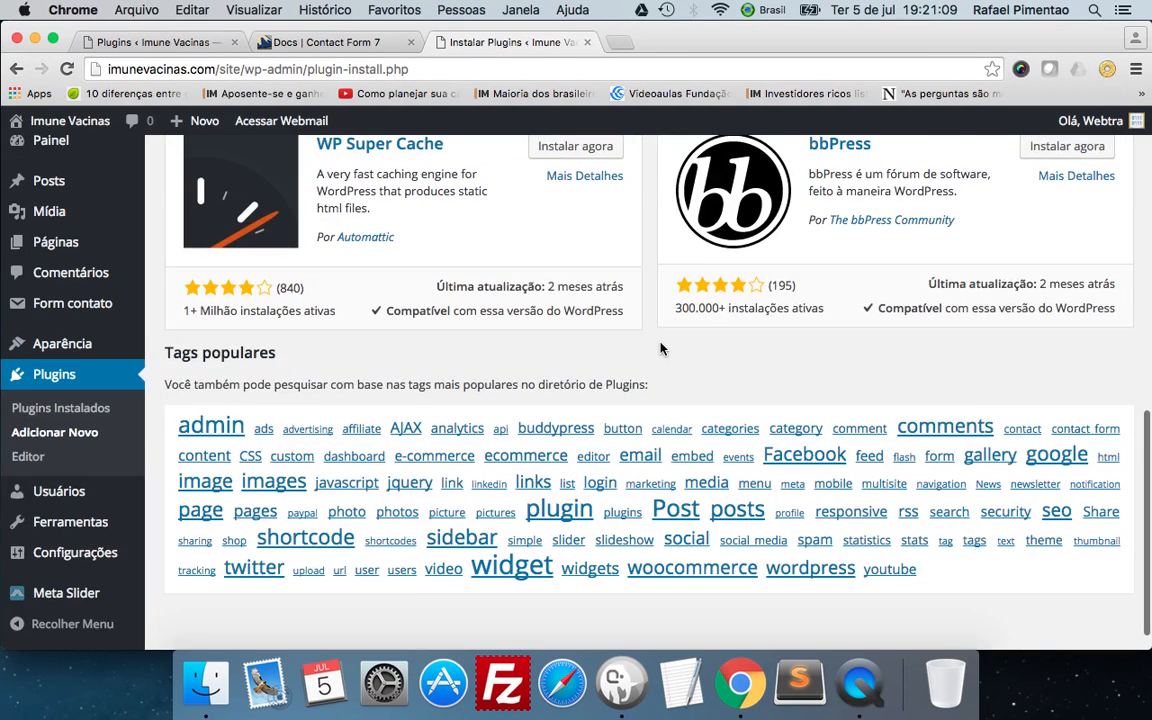
Search the plugin directory for "importer wordpress".
scroll(594, 307, "up", 10)
left_click(918, 224)
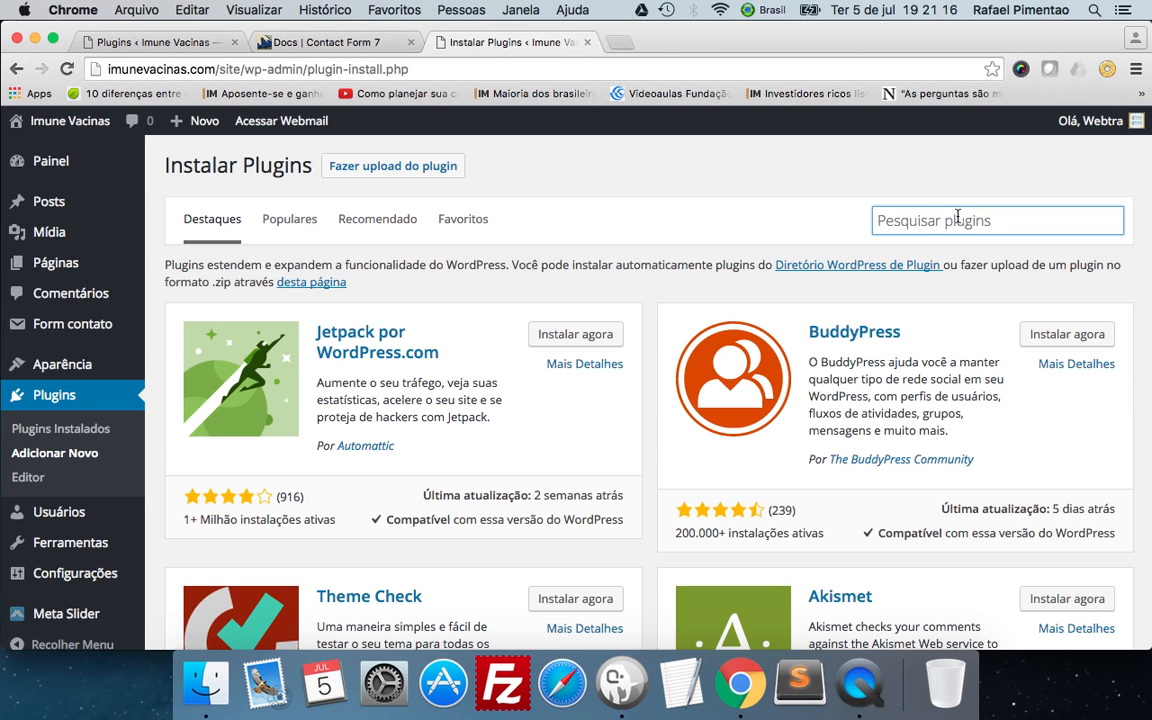
type("importer w")
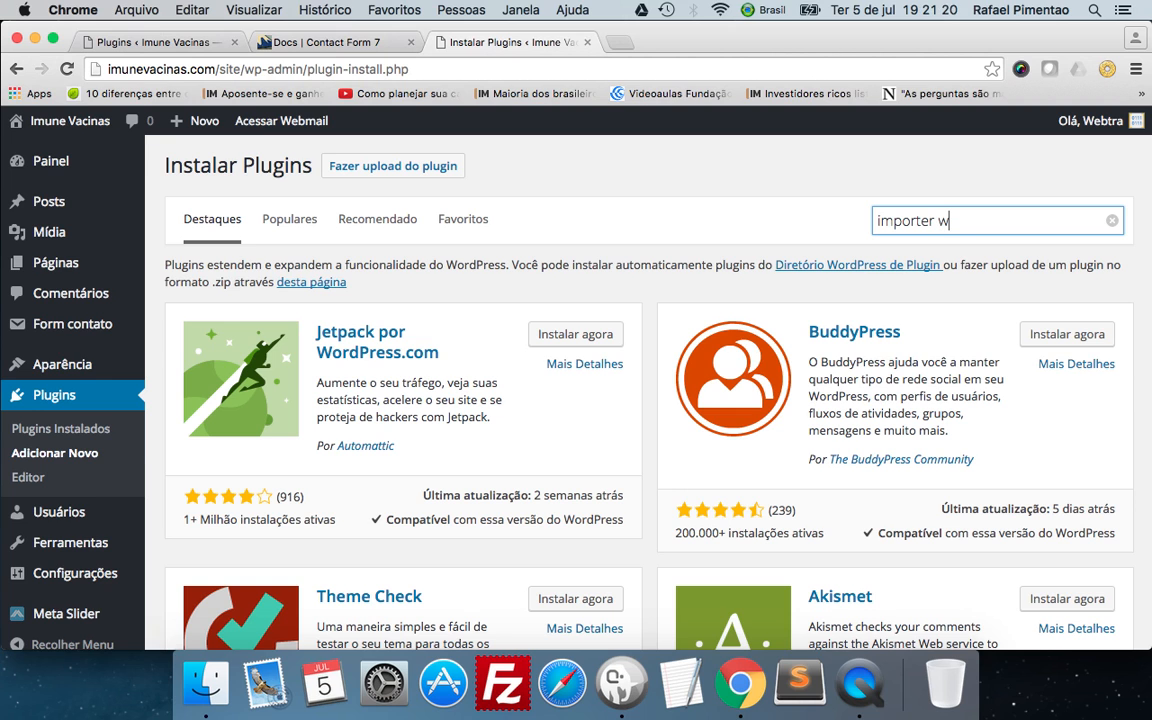
type("ordpress")
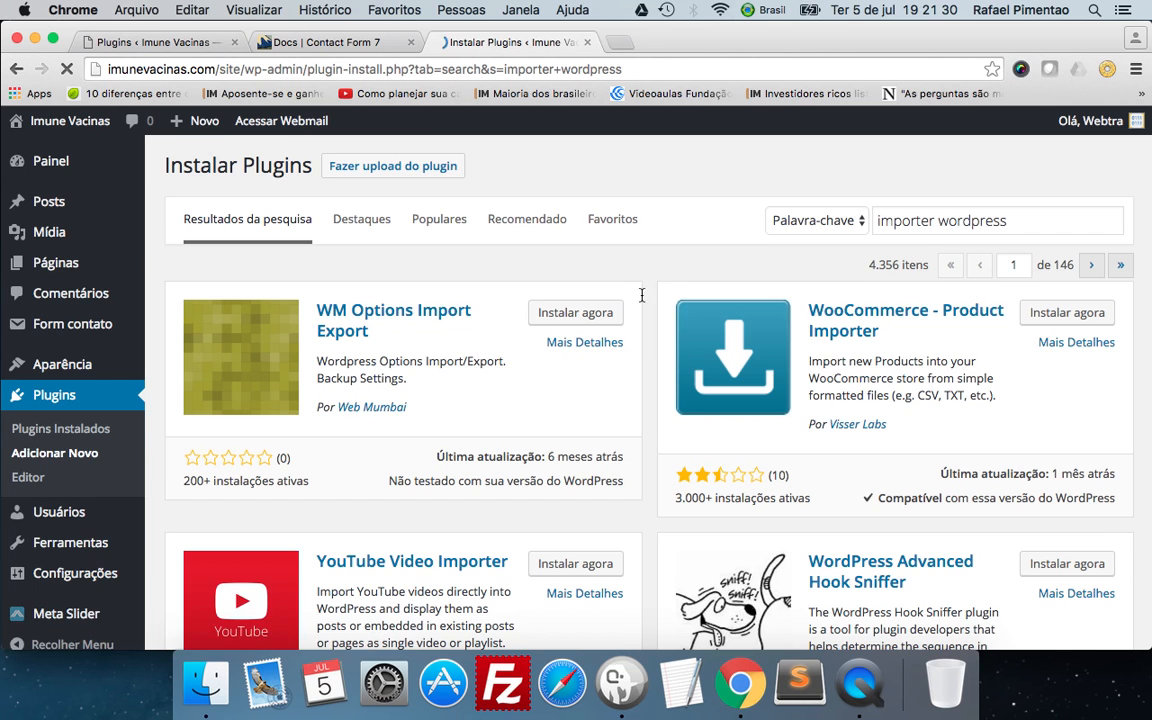
Look through the search results for Importador do WordPress and check its installation status.
scroll(561, 291, "down", 5)
scroll(563, 293, "down", 4)
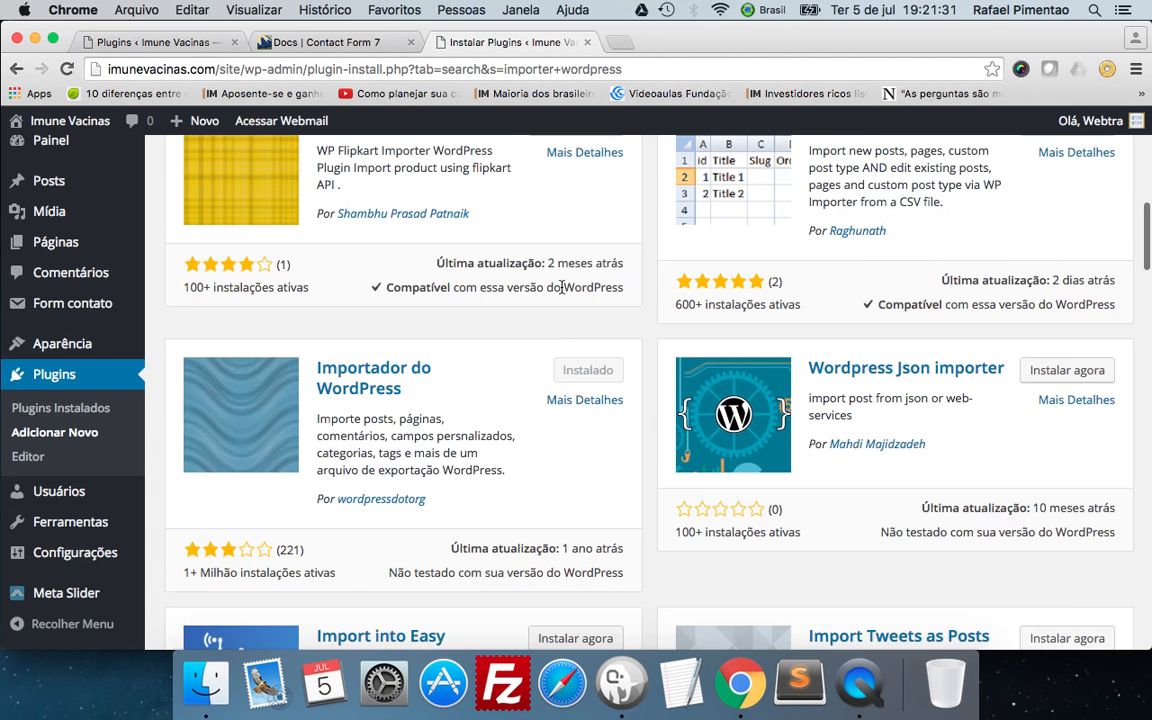
scroll(563, 291, "up", 2)
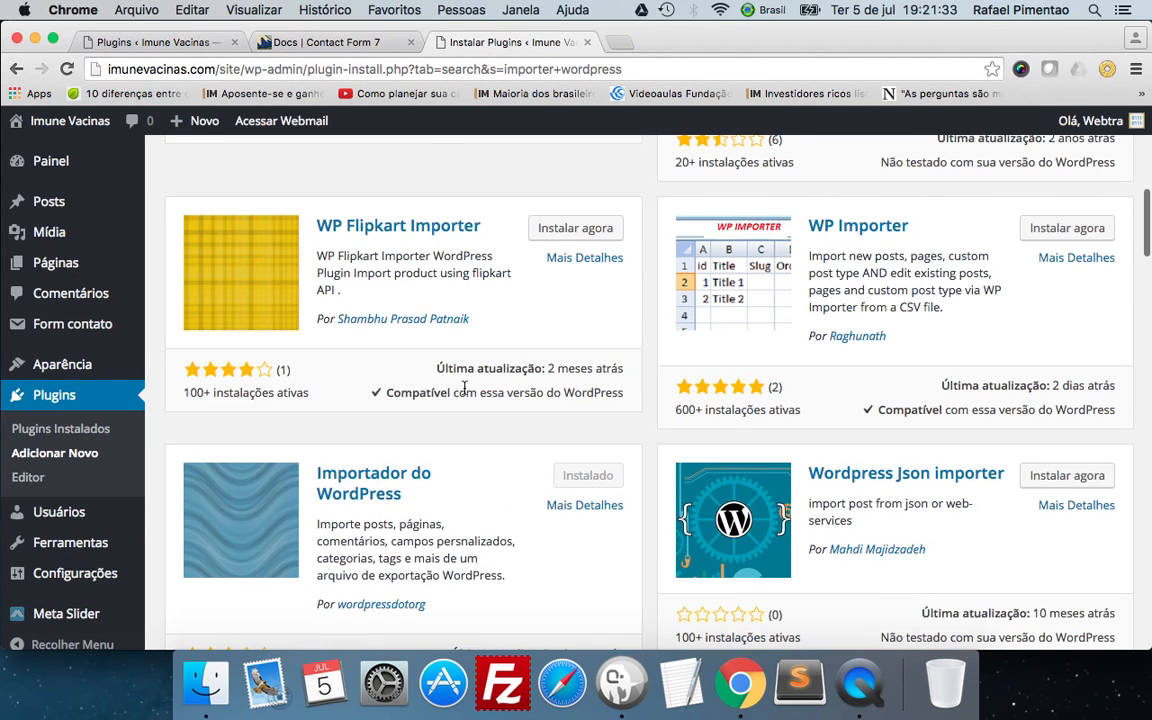
scroll(463, 388, "down", 3)
scroll(463, 388, "up", 10)
scroll(465, 388, "down", 2)
scroll(506, 360, "up", 3)
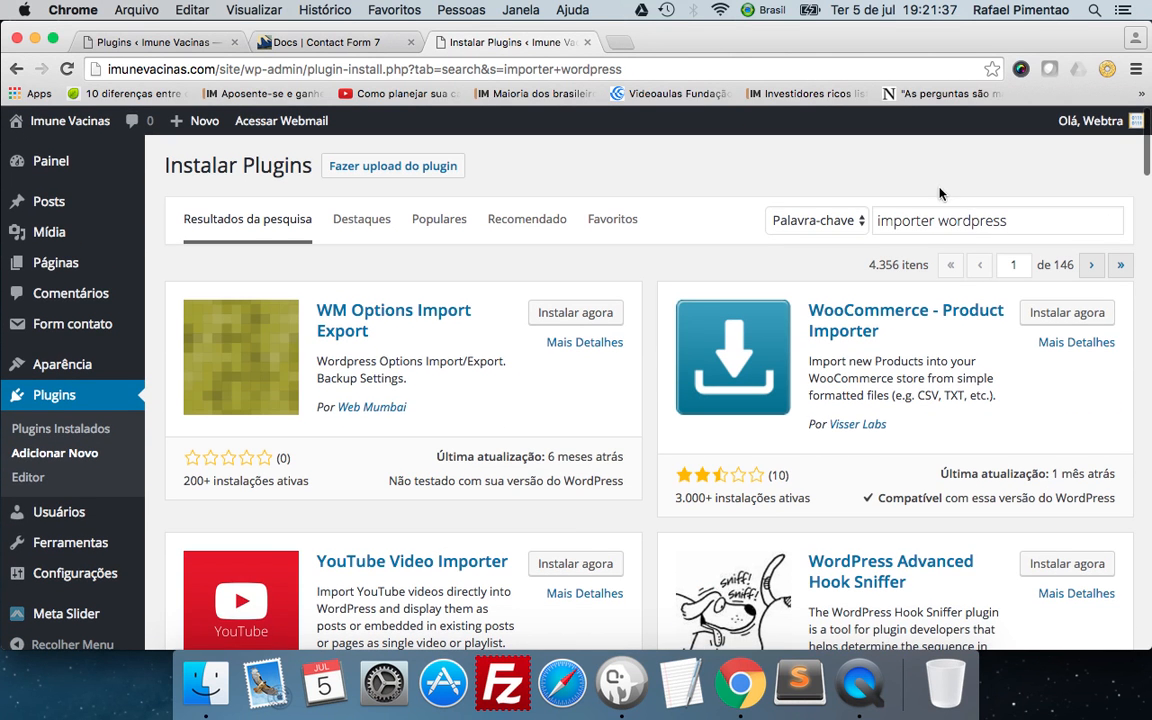
Replace the search term with "instagram" and run the plugin search.
triple_click(1026, 219)
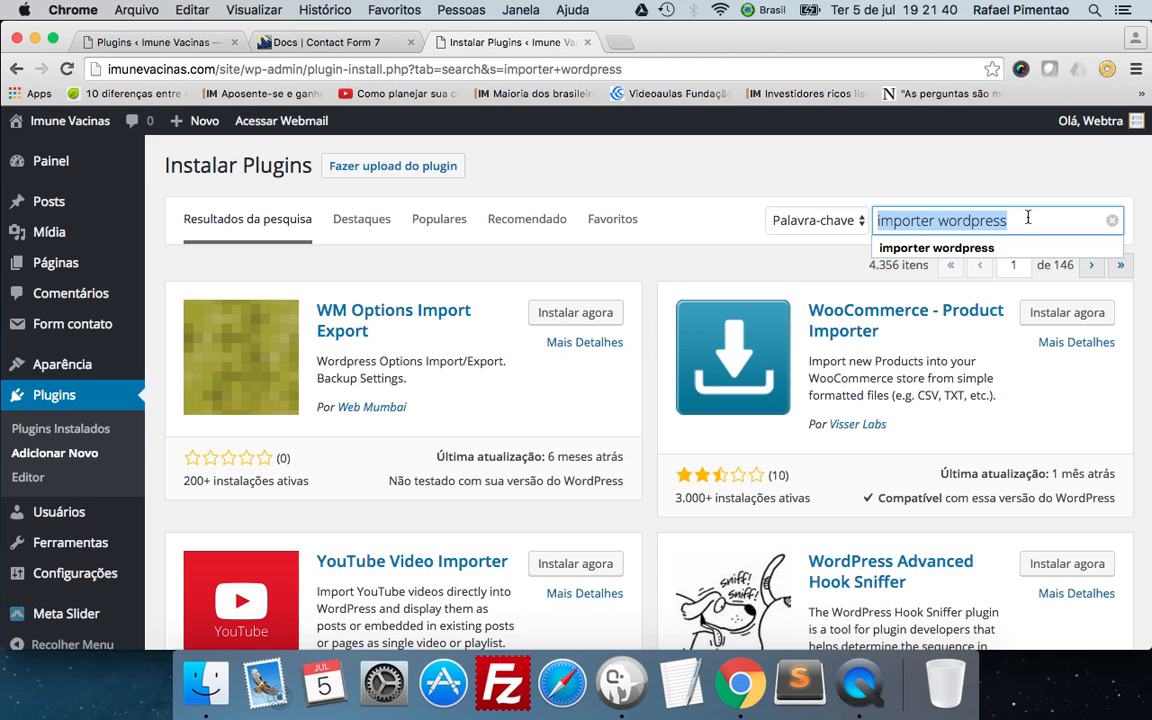
type("imnst")
key("BackSpace")
key("BackSpace")
key("BackSpace")
key("BackSpace")
type("nsgrs")
key("BackSpace")
key("BackSpace")
key("BackSpace")
type("tagram")
key("Return")
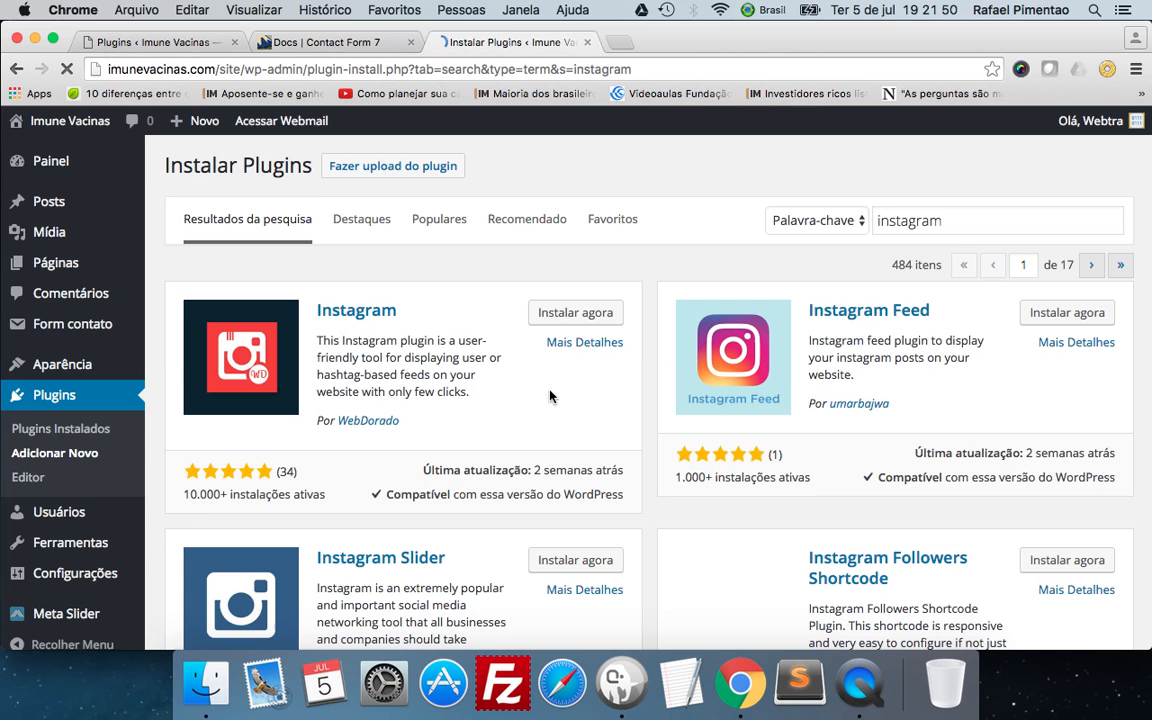
Compare the Instagram plugins found and install the one named Instagram by WebDorado.
scroll(436, 377, "down", 5)
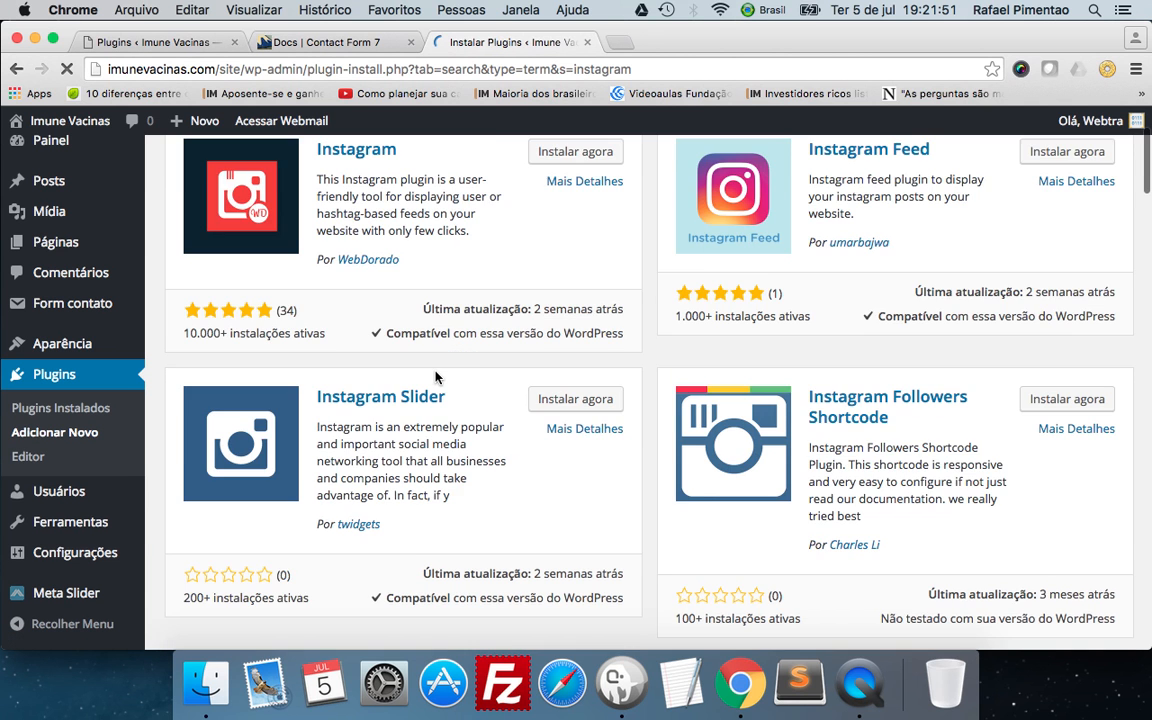
scroll(436, 377, "down", 4)
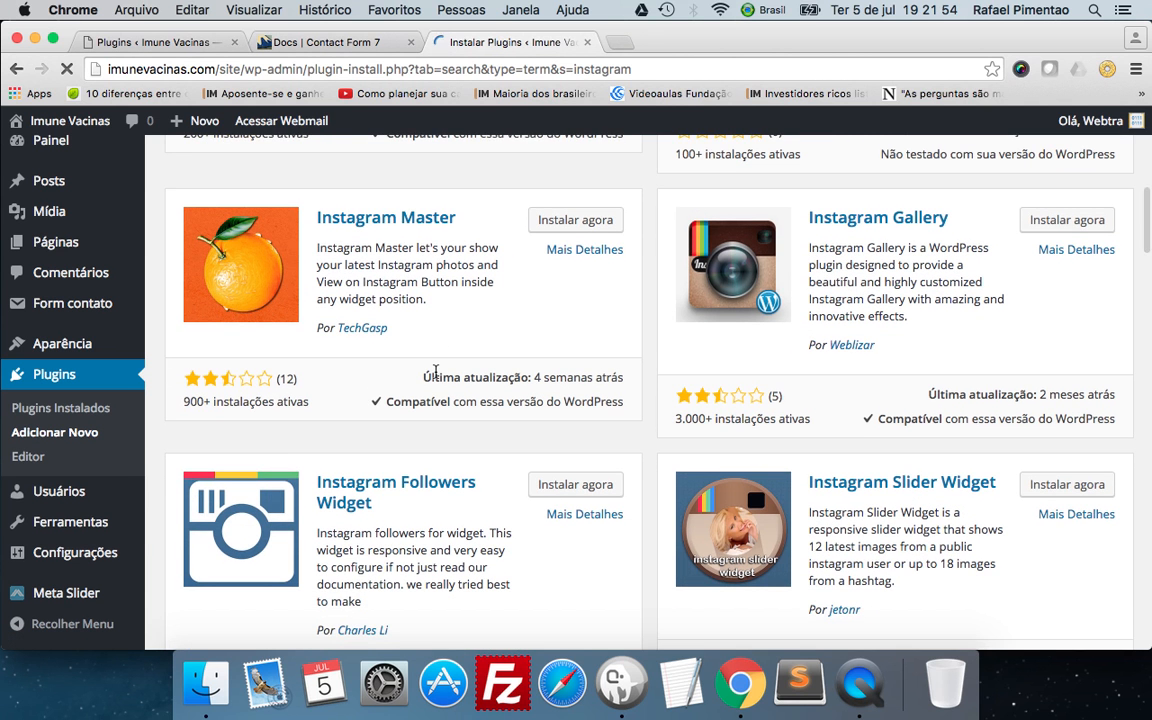
scroll(436, 372, "down", 6)
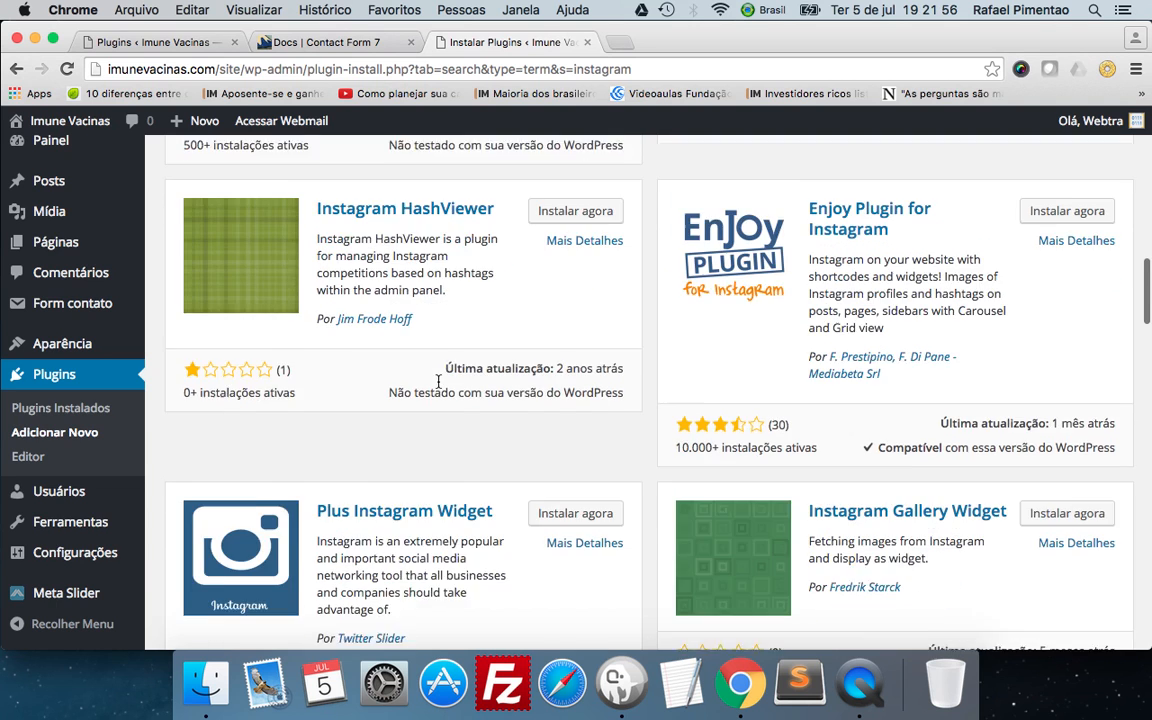
scroll(437, 381, "up", 10)
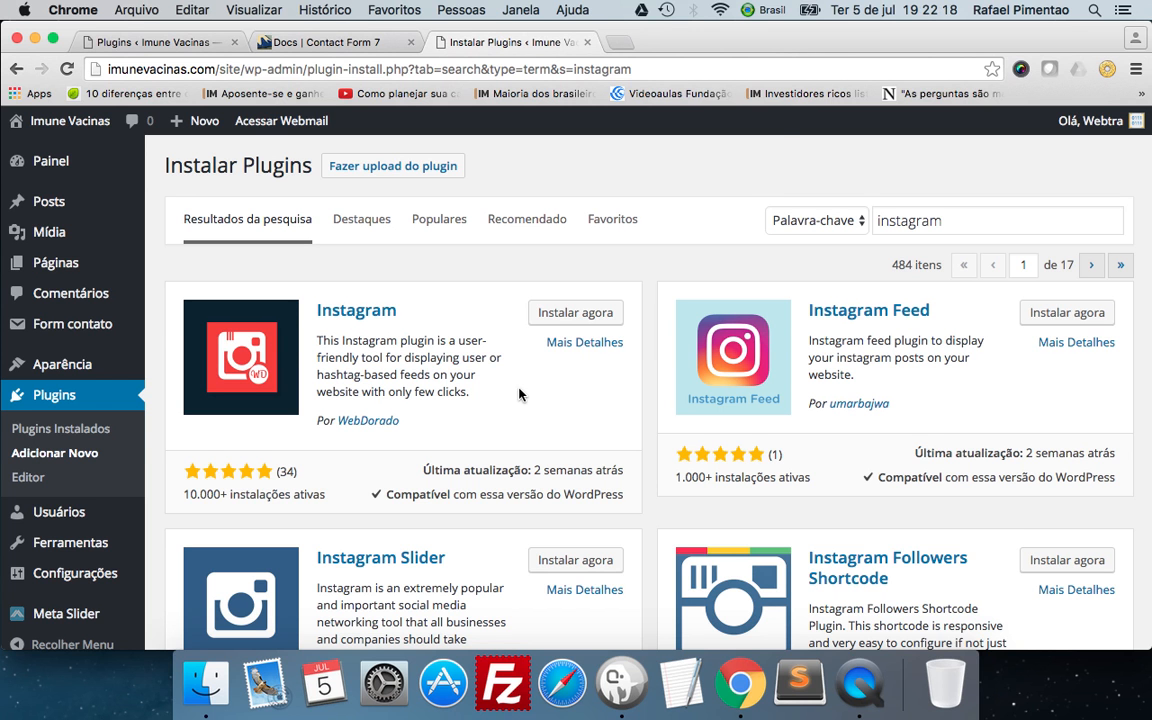
scroll(520, 393, "down", 3)
scroll(522, 391, "up", 3)
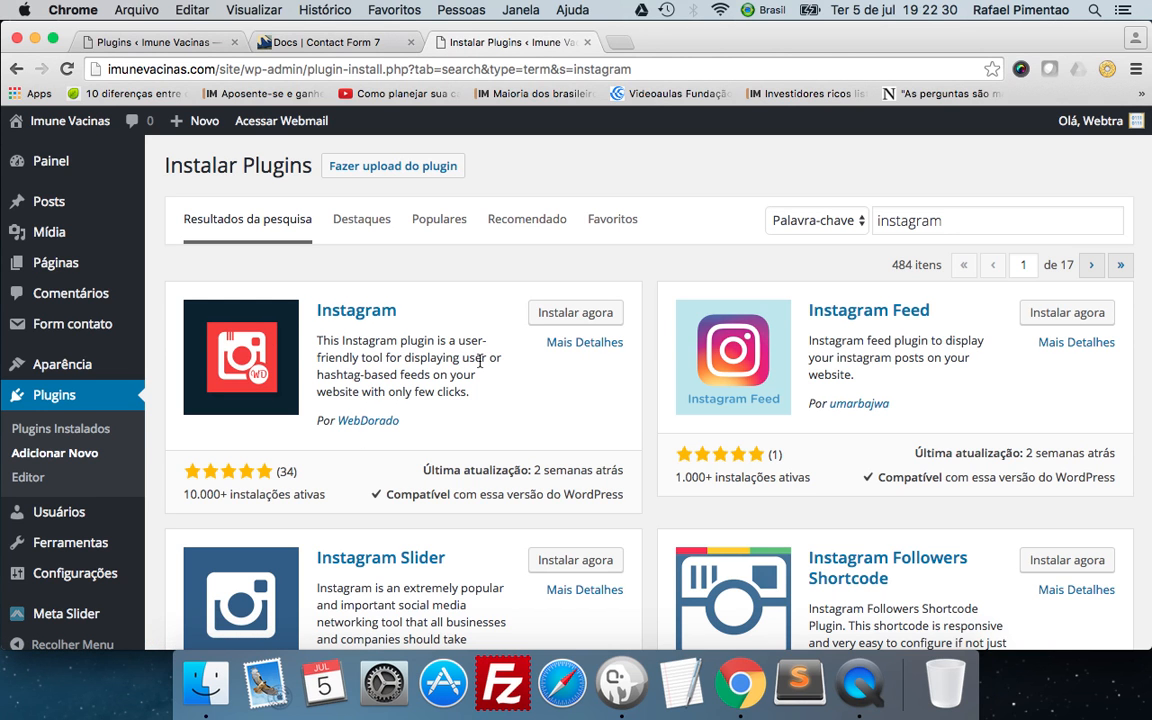
left_click(574, 320)
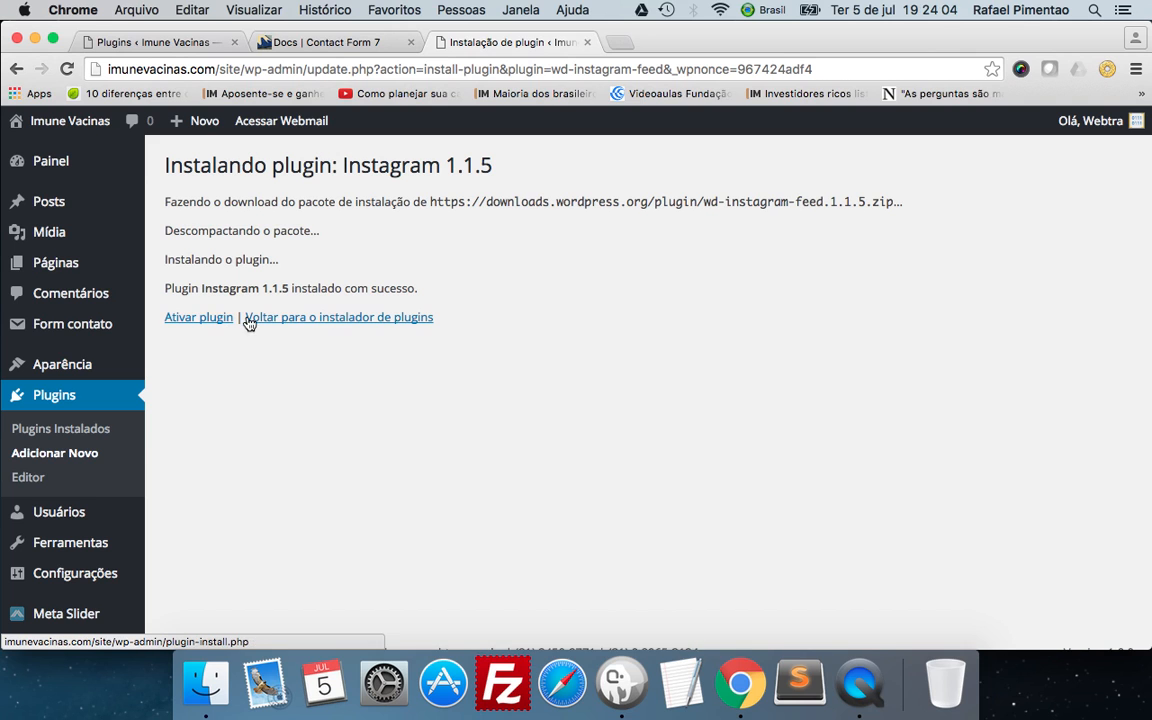
Return to the plugin installer without activating the new plugin and go to the empty plugin search field.
left_click(278, 319)
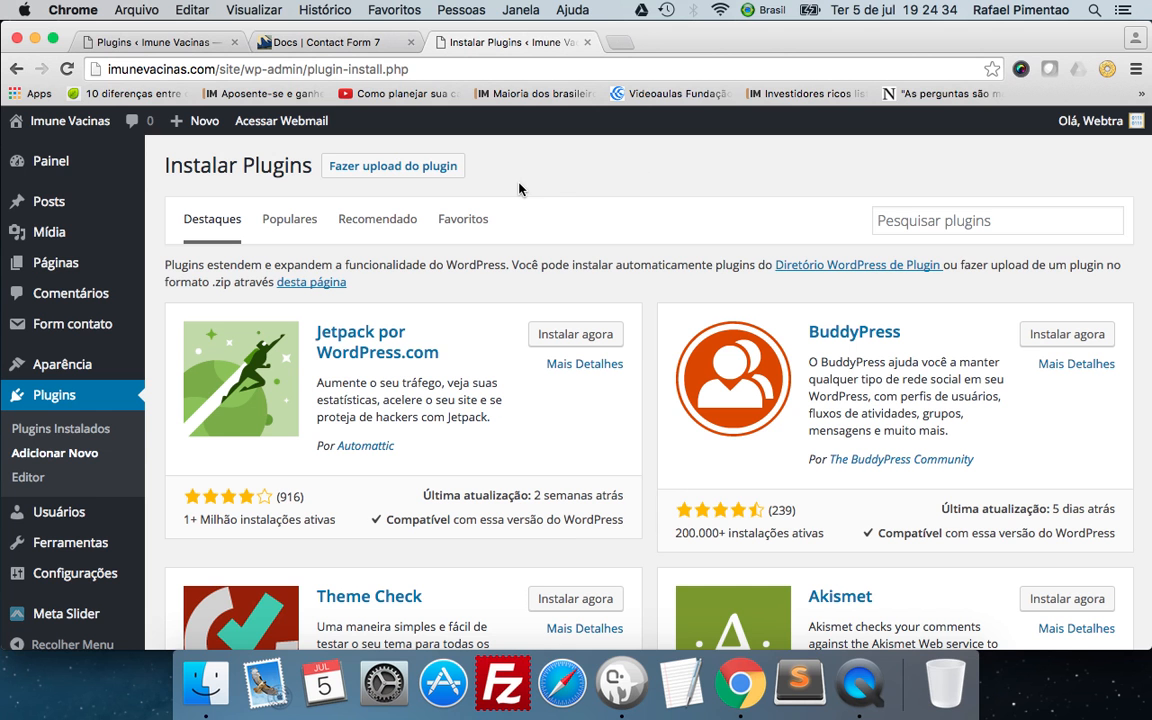
left_click(997, 218)
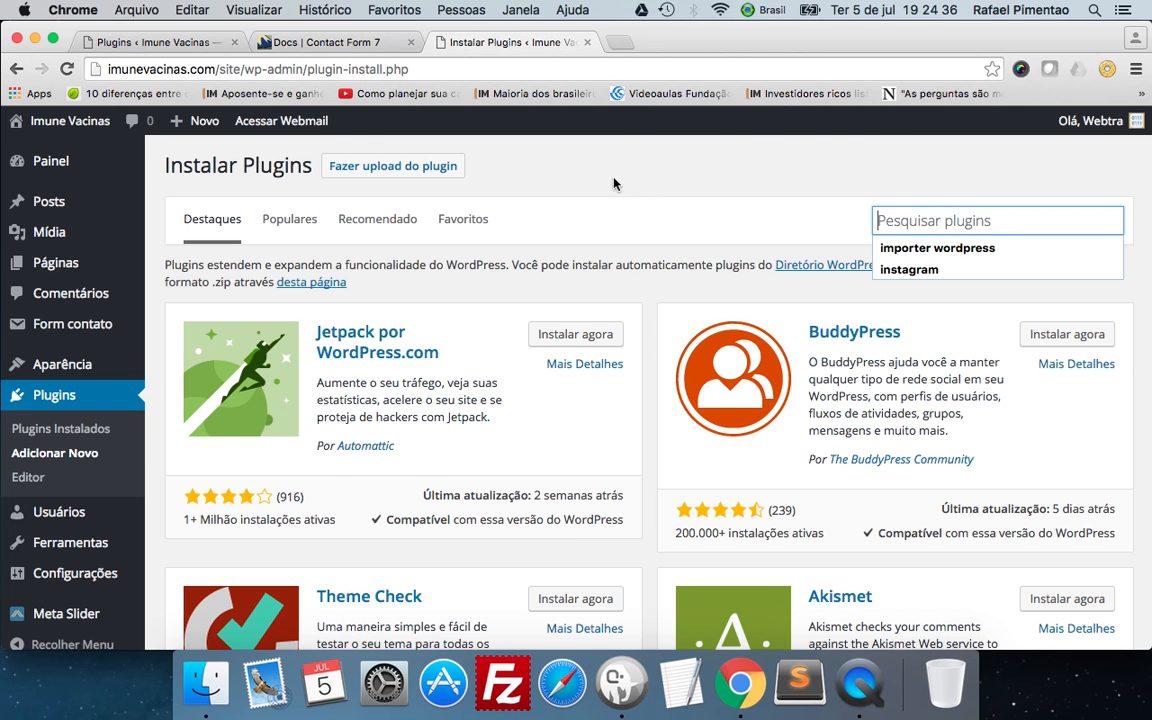
Skim the featured plugins and open the form for uploading a plugin in .zip format.
scroll(445, 399, "down", 10)
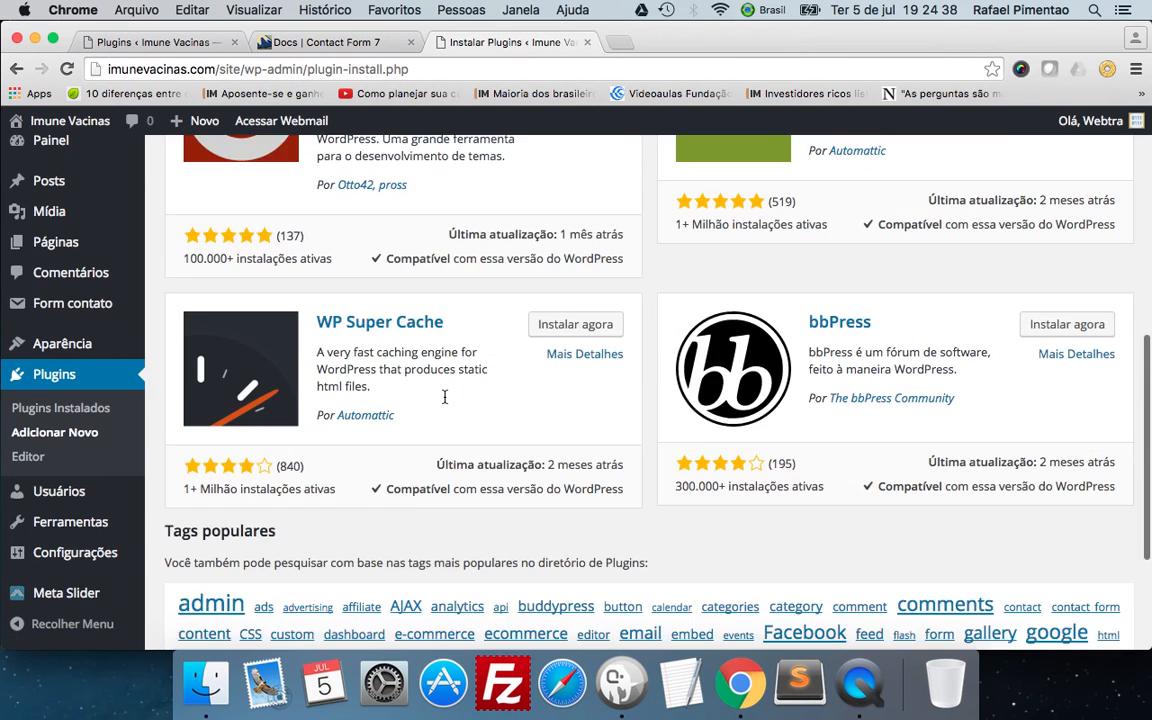
scroll(445, 399, "up", 10)
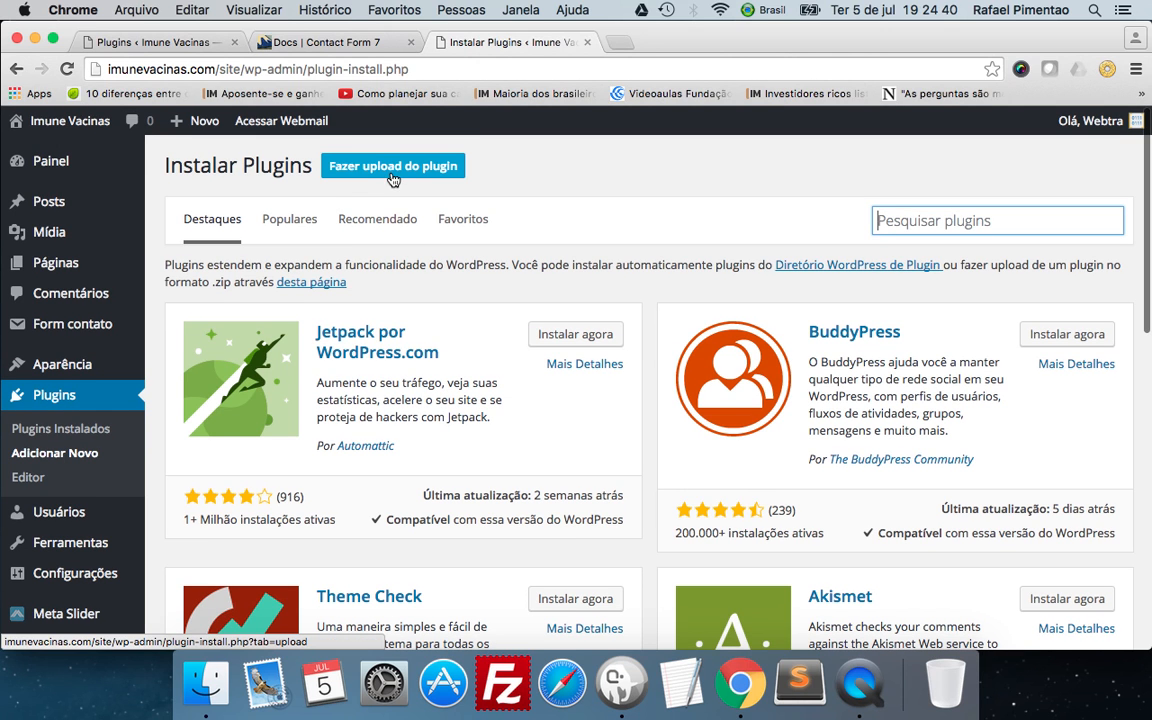
left_click(386, 170)
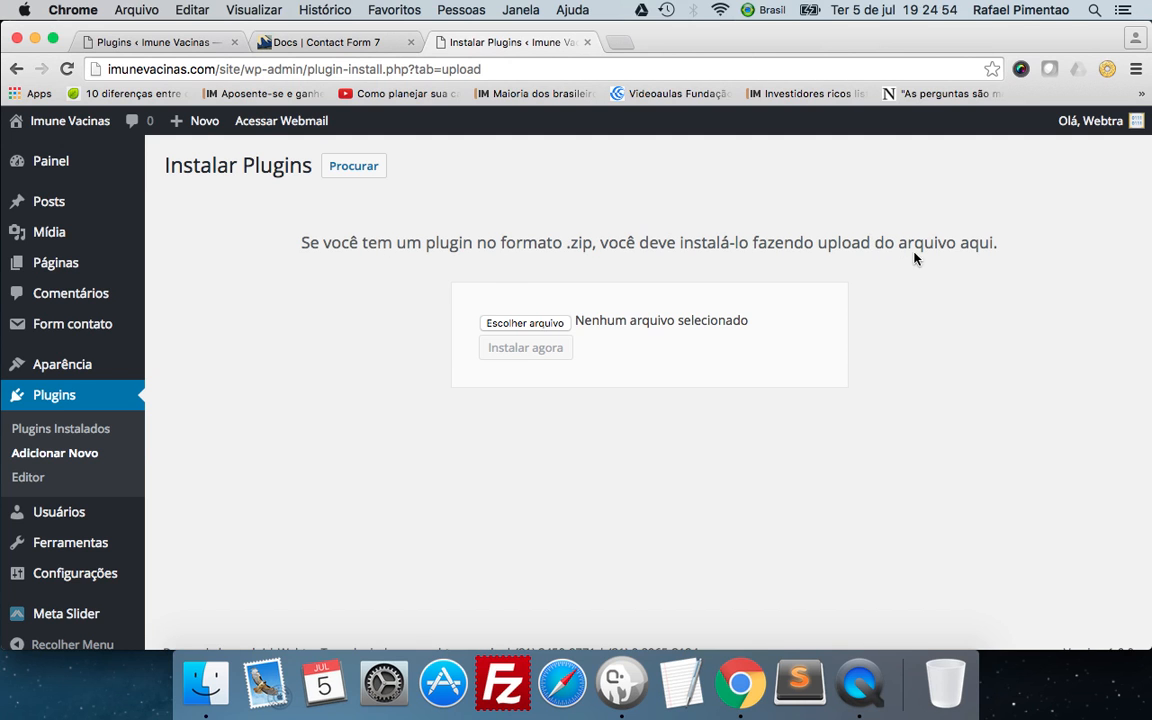
Start choosing a plugin file to upload and go to the Transferências folder.
left_click(524, 323)
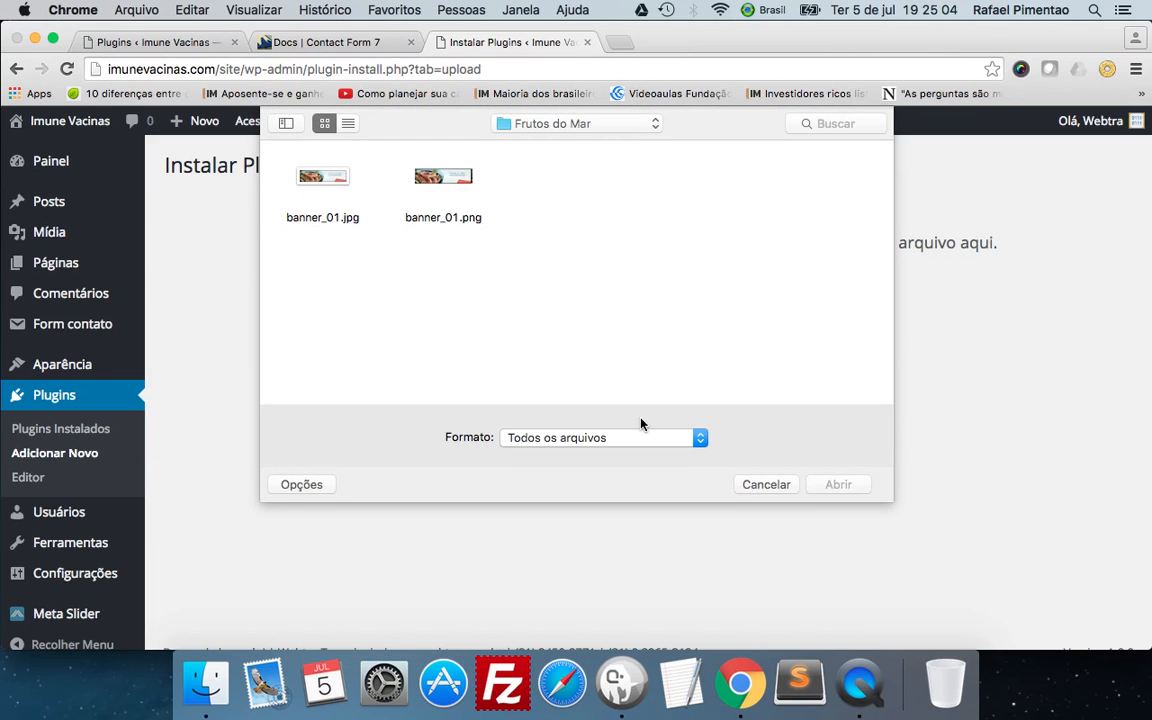
left_click(788, 484)
left_click(510, 322)
left_click(531, 124)
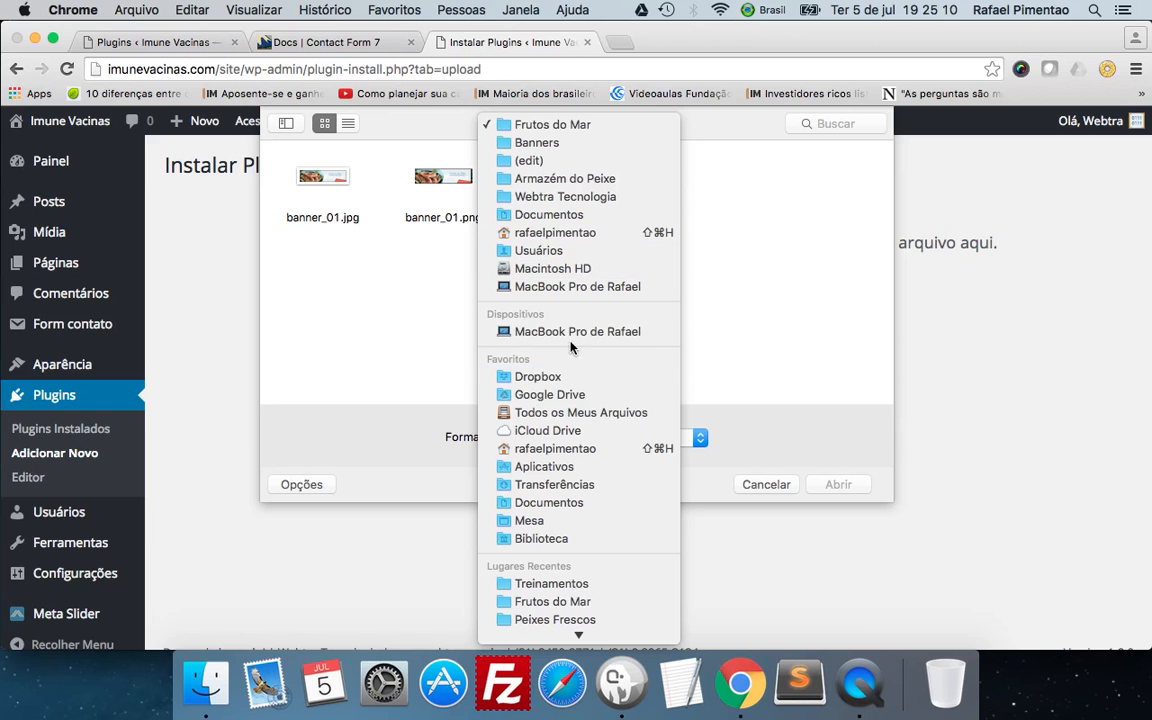
left_click(566, 486)
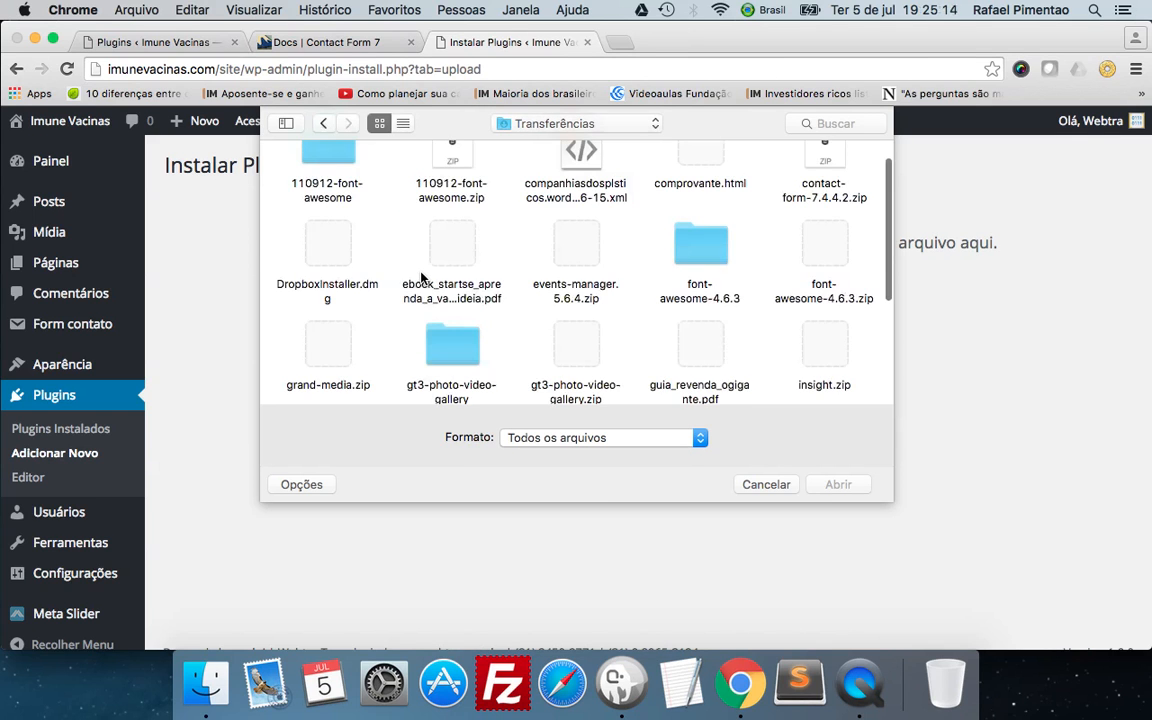
Choose regenerate-thumbnails.zip from the folder and install the plugin from that file.
scroll(421, 280, "down", 3)
scroll(421, 279, "down", 2)
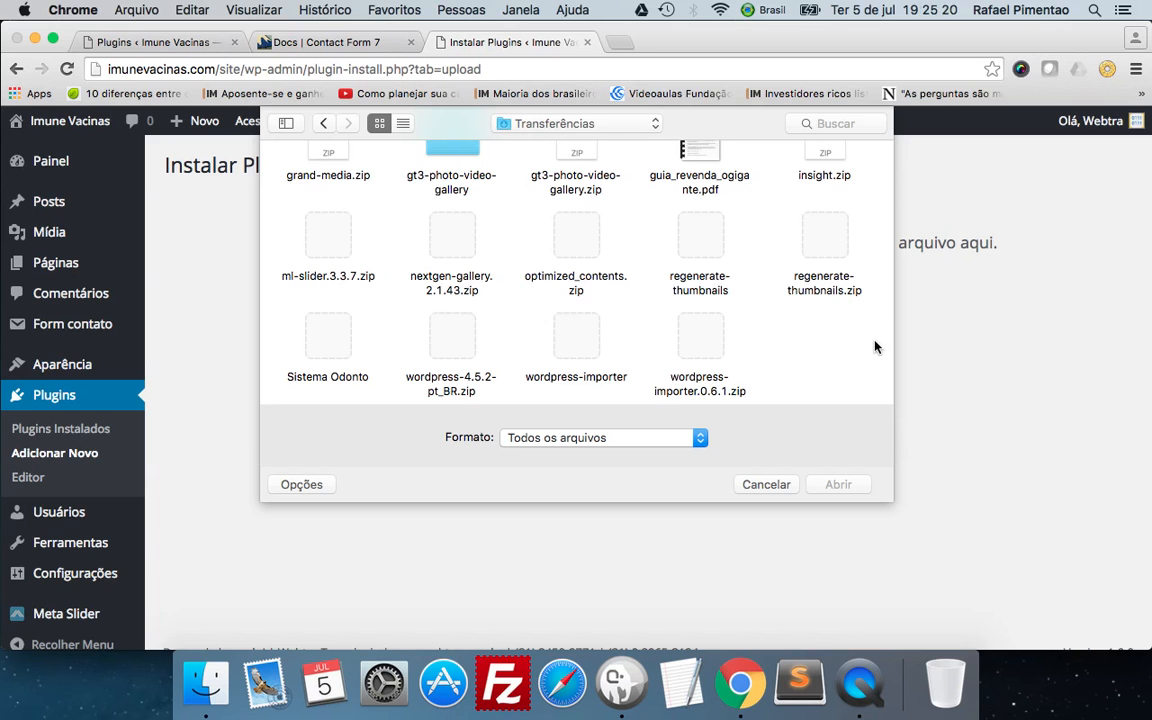
scroll(790, 283, "up", 3)
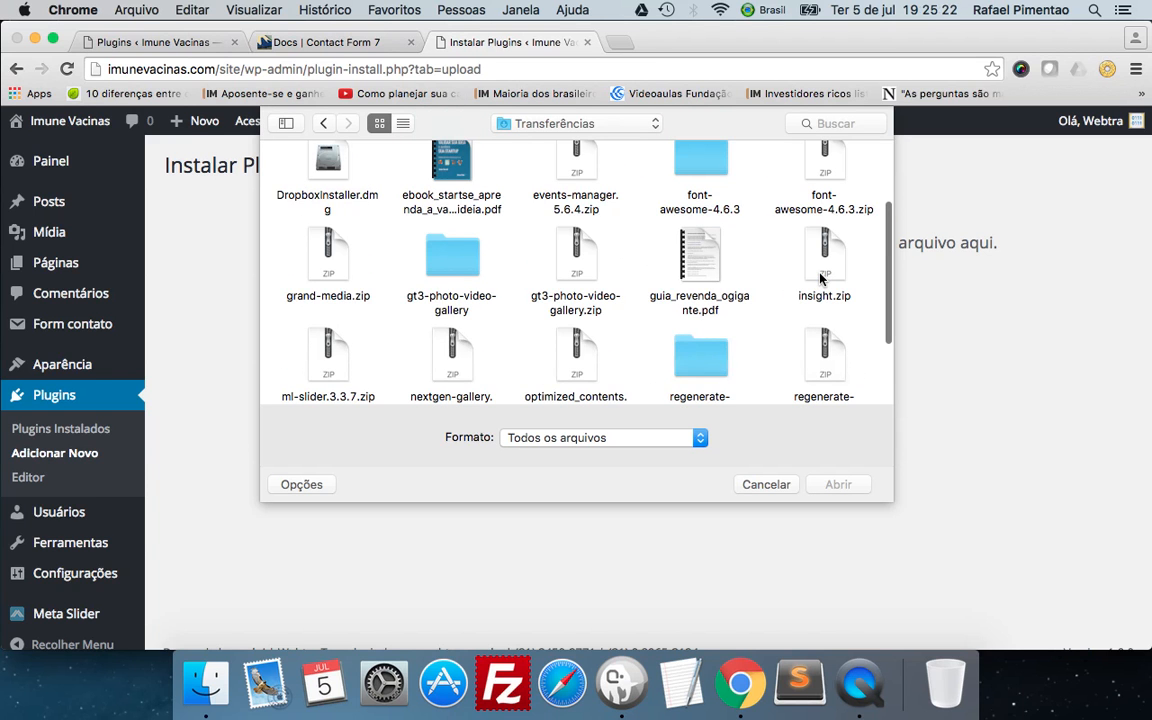
scroll(820, 279, "up", 4)
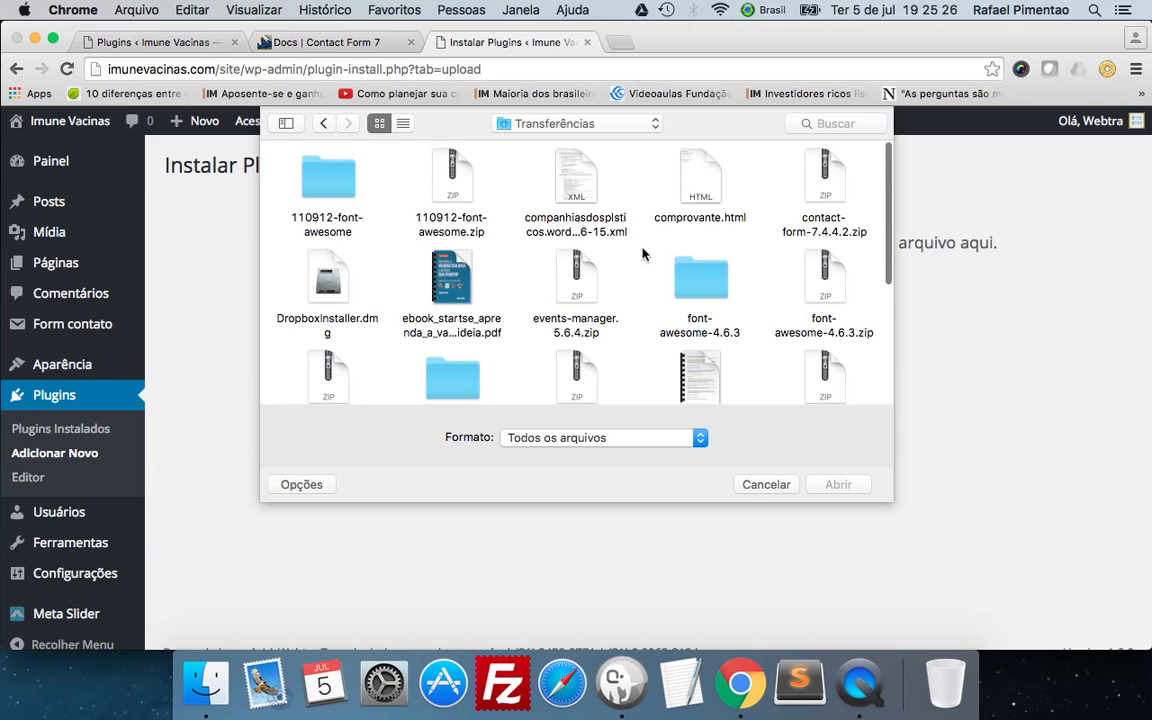
scroll(643, 250, "down", 4)
scroll(643, 253, "down", 3)
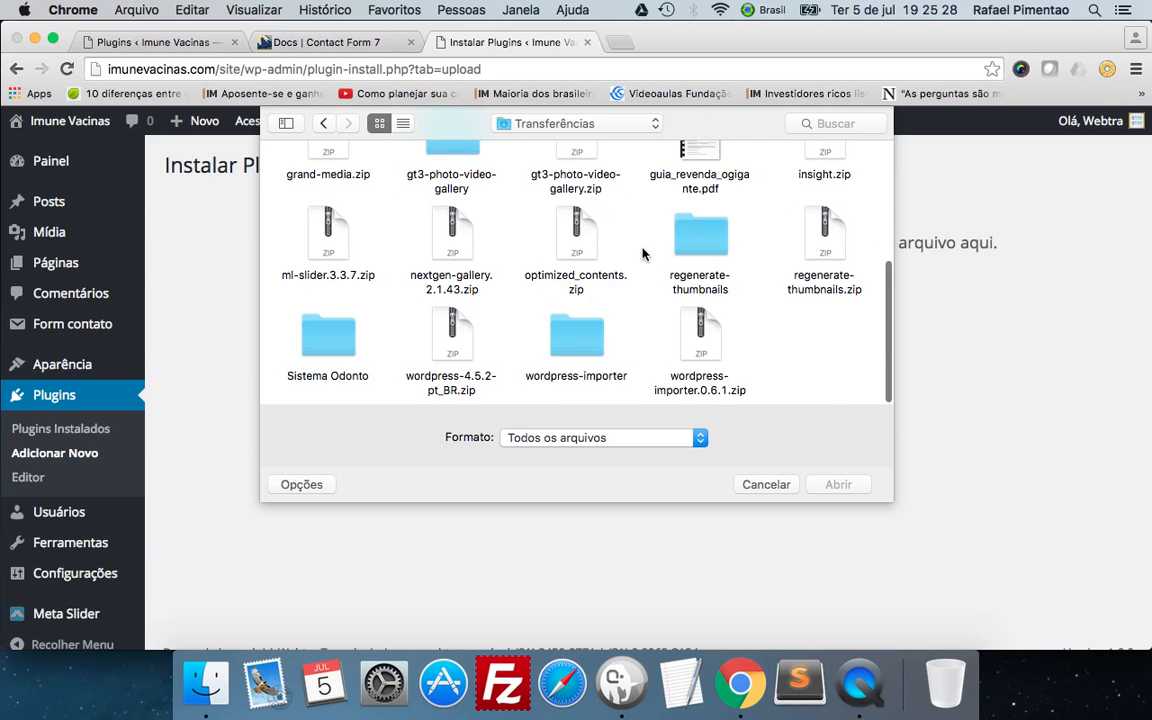
left_click(832, 234)
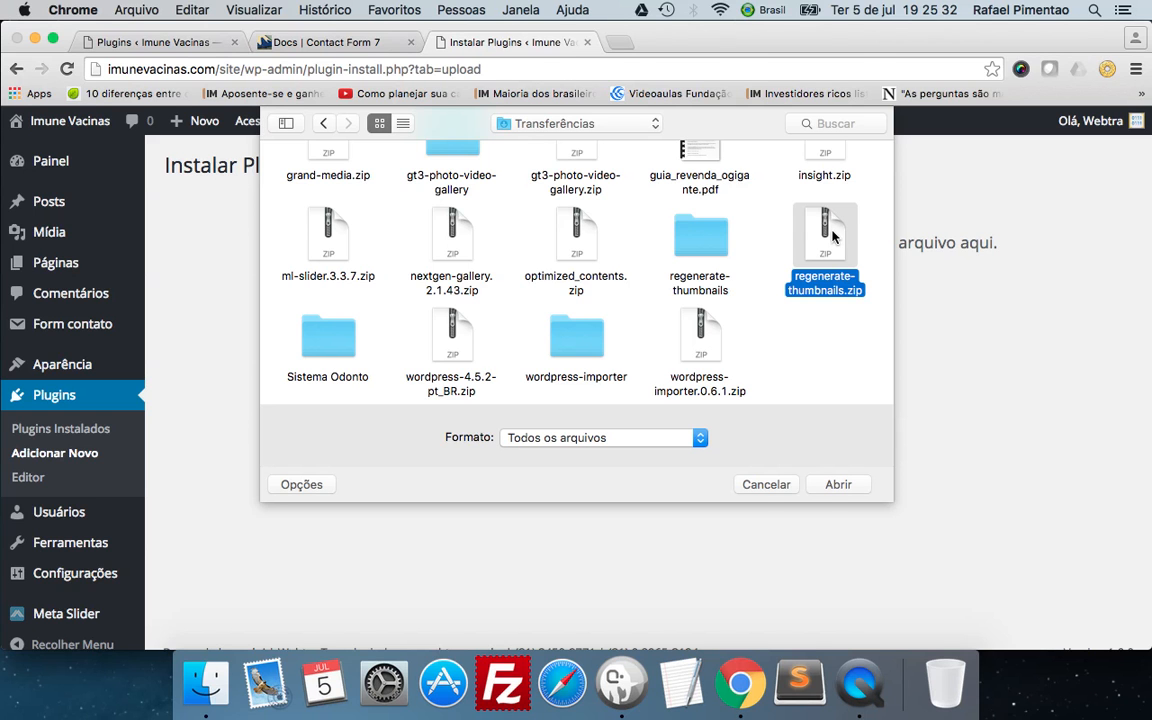
left_click(828, 486)
left_click(526, 352)
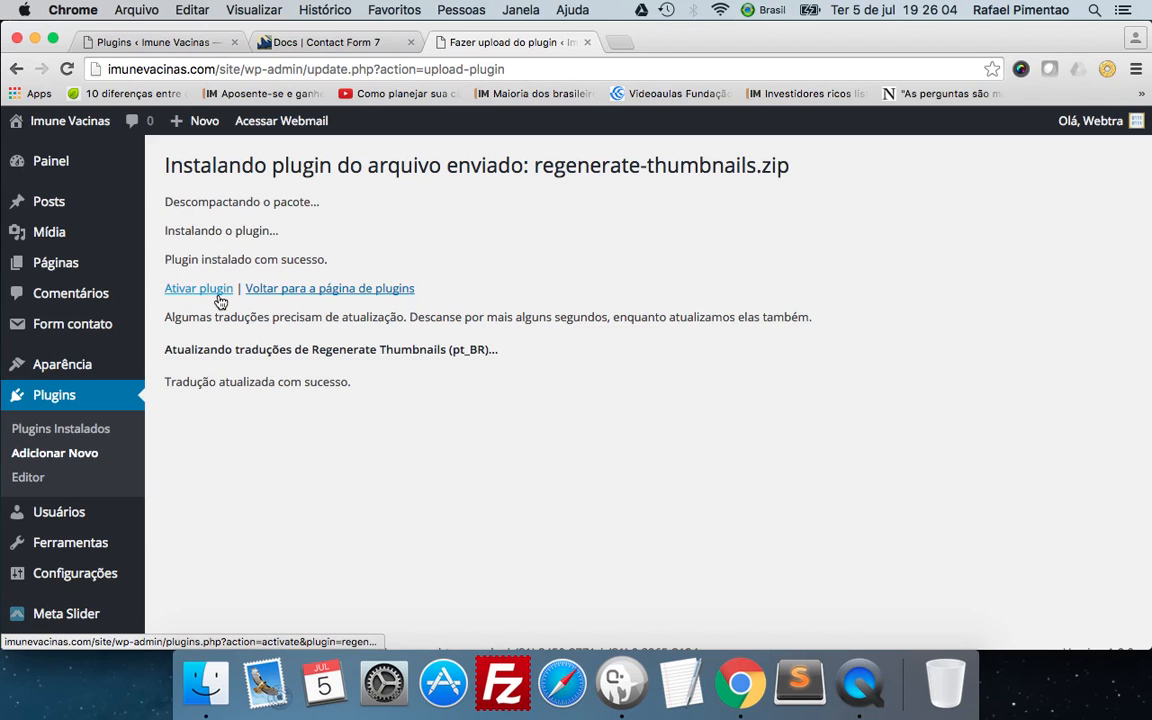
Return to the installed plugins page and activate Regenerate Thumbnails from the list.
left_click(334, 290)
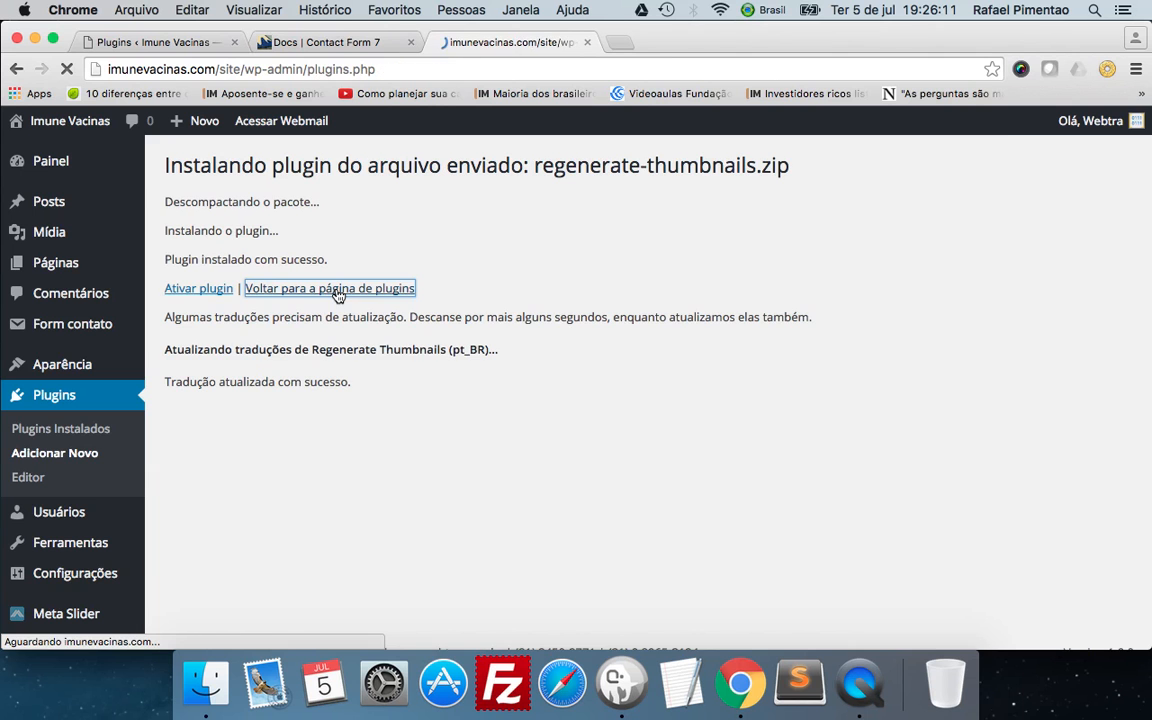
scroll(337, 295, "down", 5)
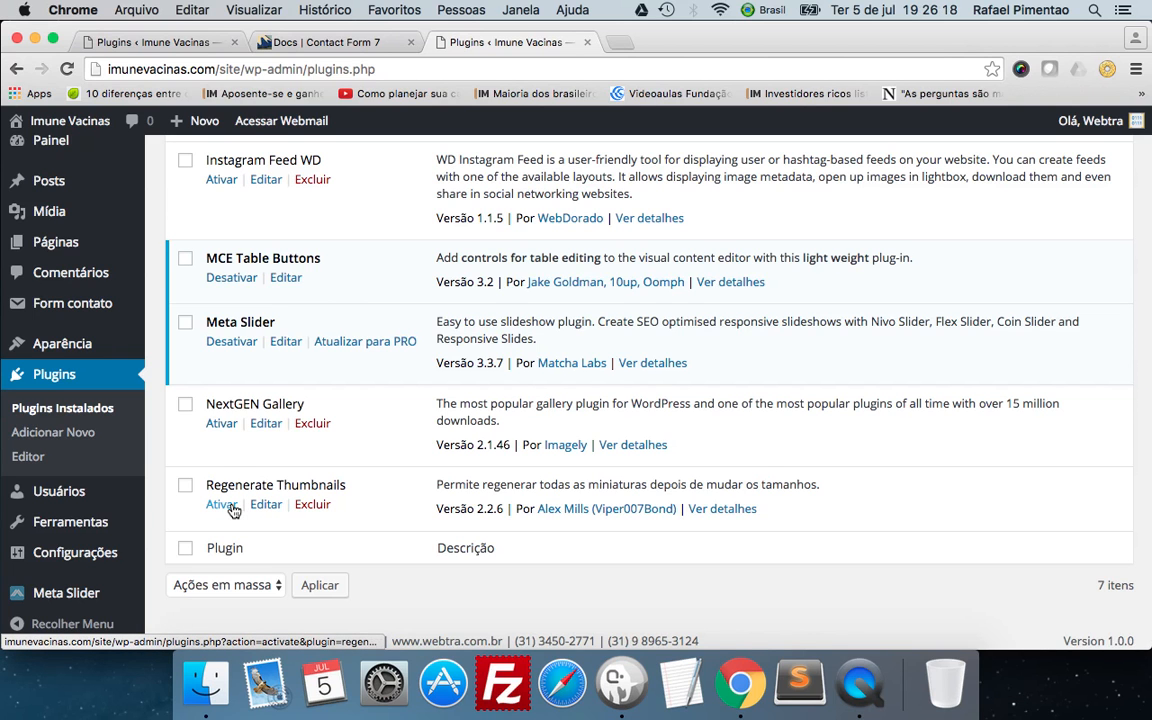
left_click(222, 505)
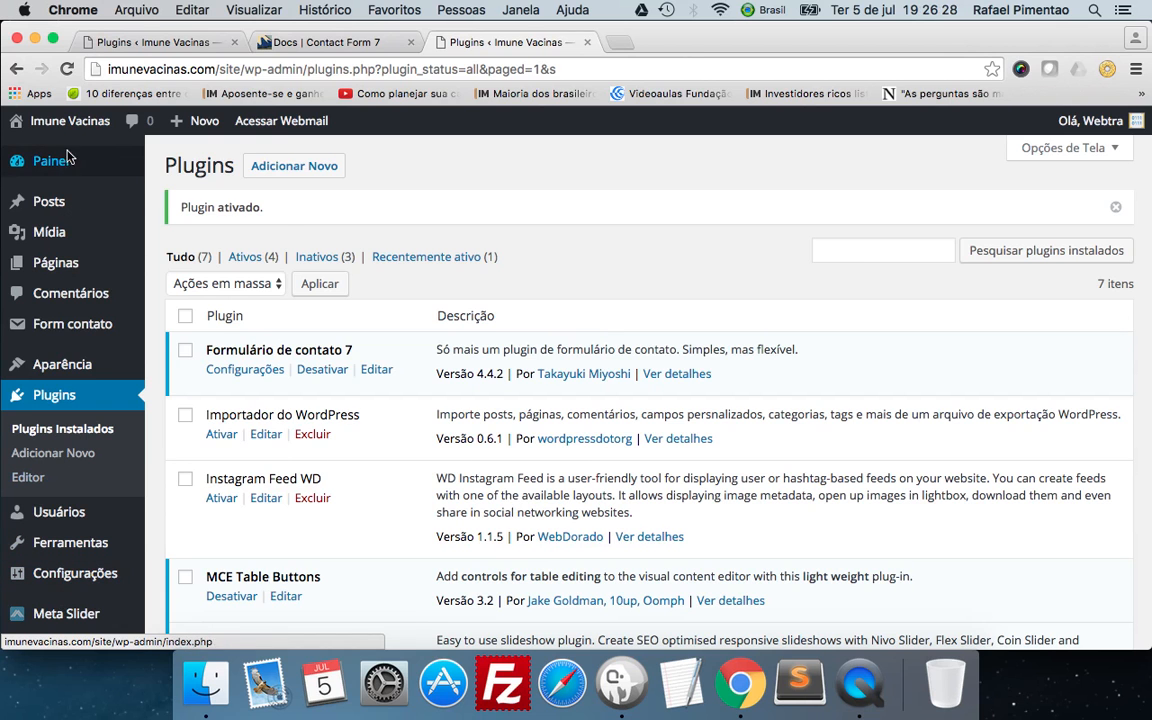
Find where the Regenerate Thumbnails plugin was added in the admin area and open its tool page.
mouse_move(66, 216)
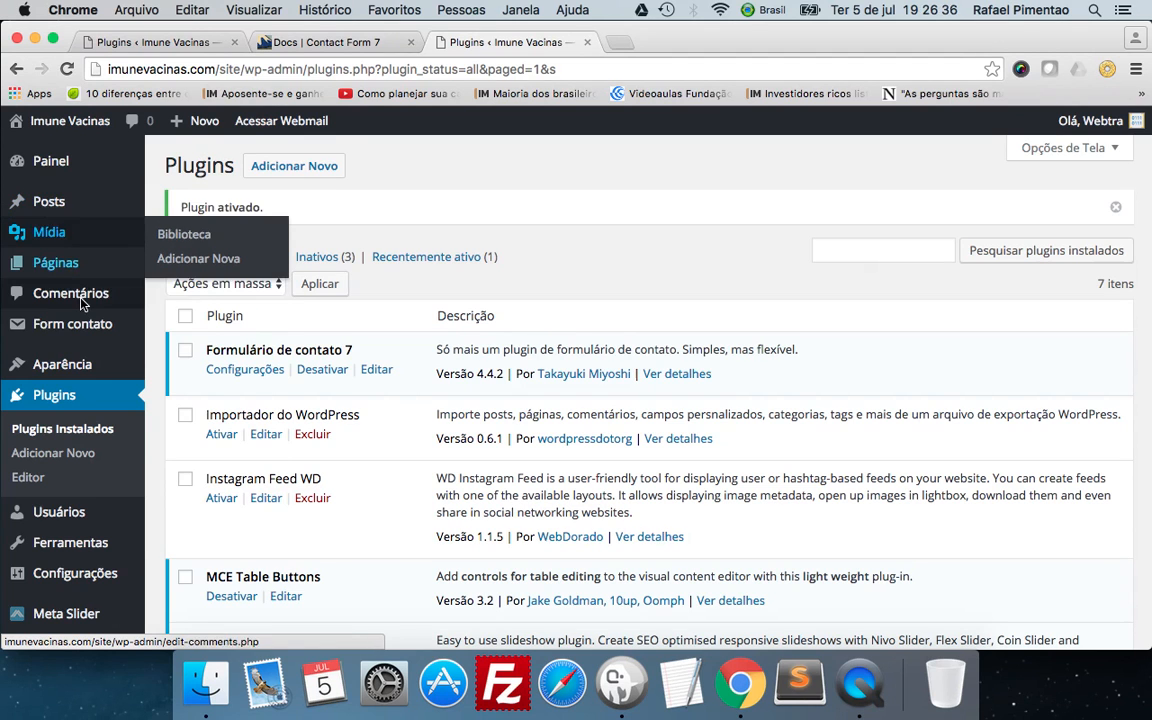
scroll(253, 450, "down", 3)
scroll(253, 450, "down", 1)
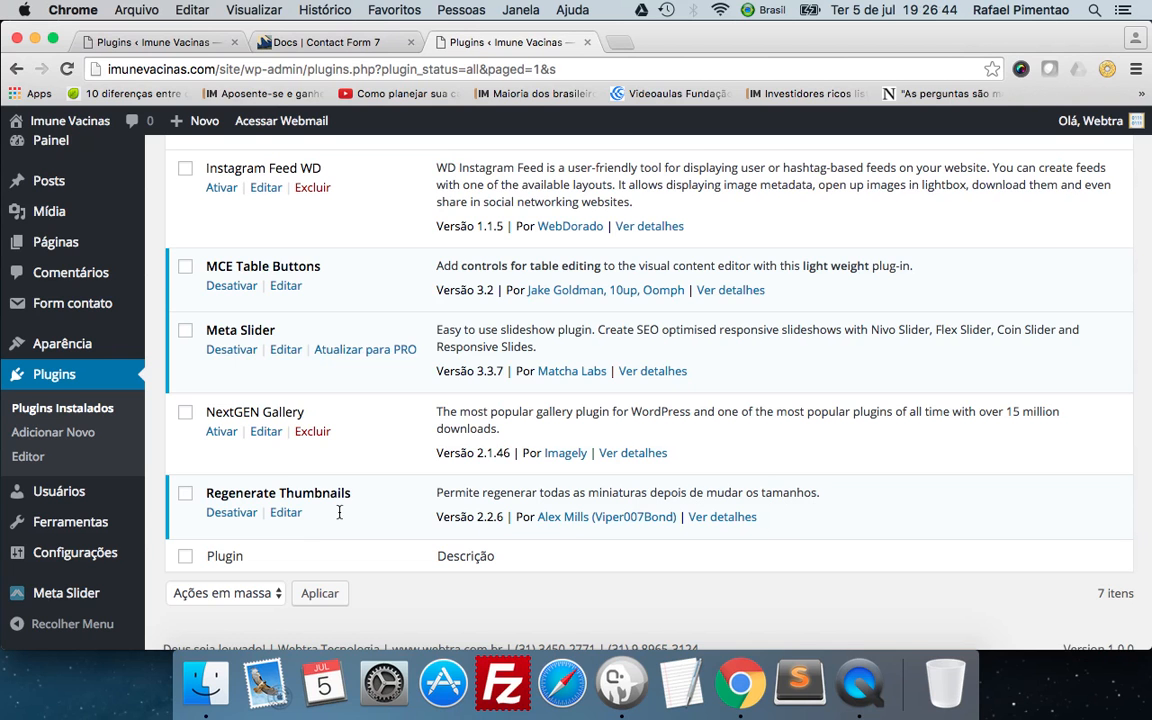
mouse_move(98, 527)
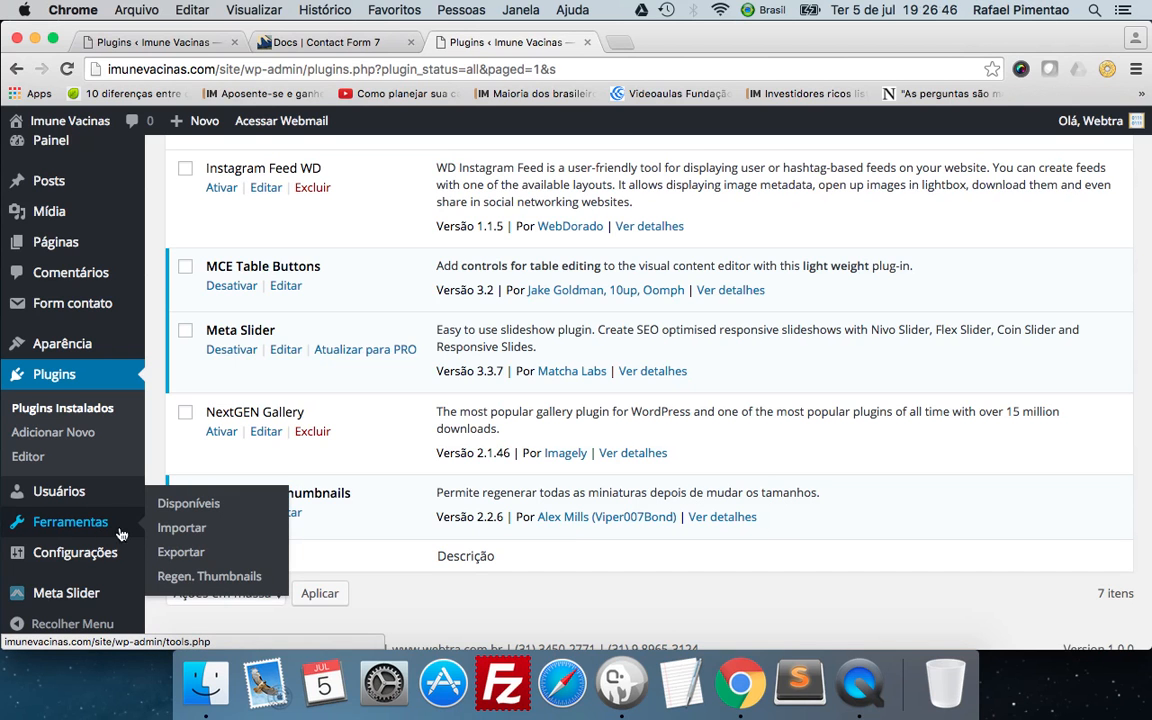
left_click(249, 586)
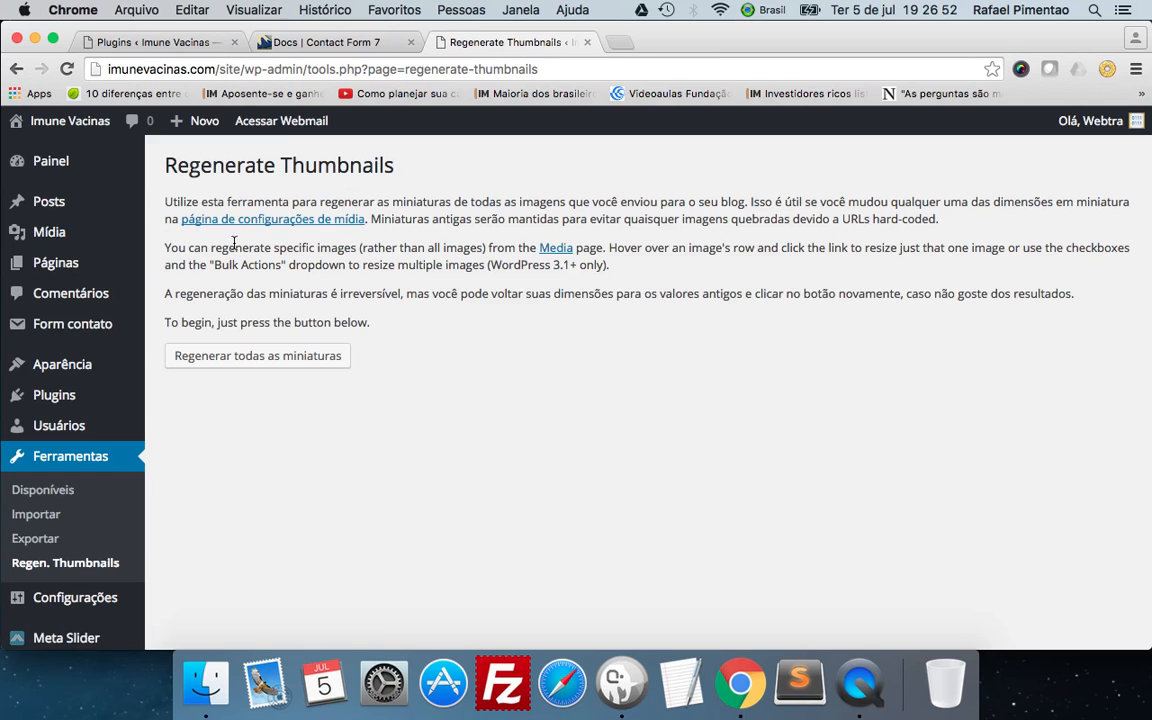
Look over the other admin sections and open the list of all posts.
mouse_move(70, 177)
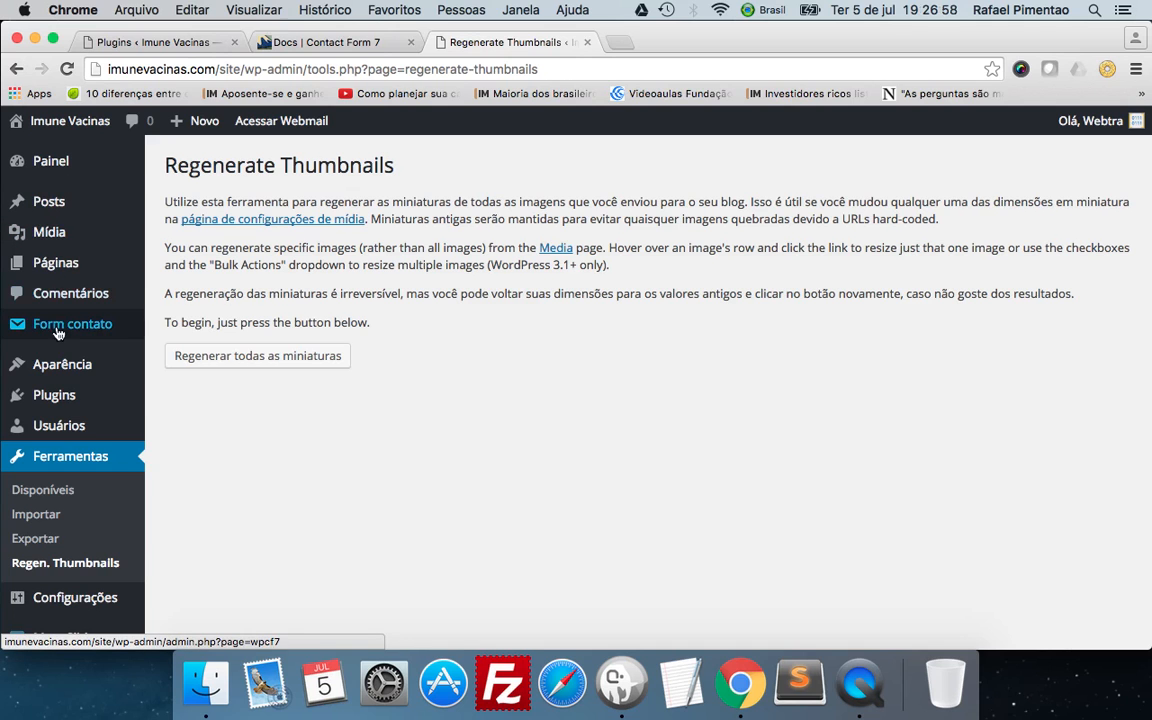
mouse_move(55, 330)
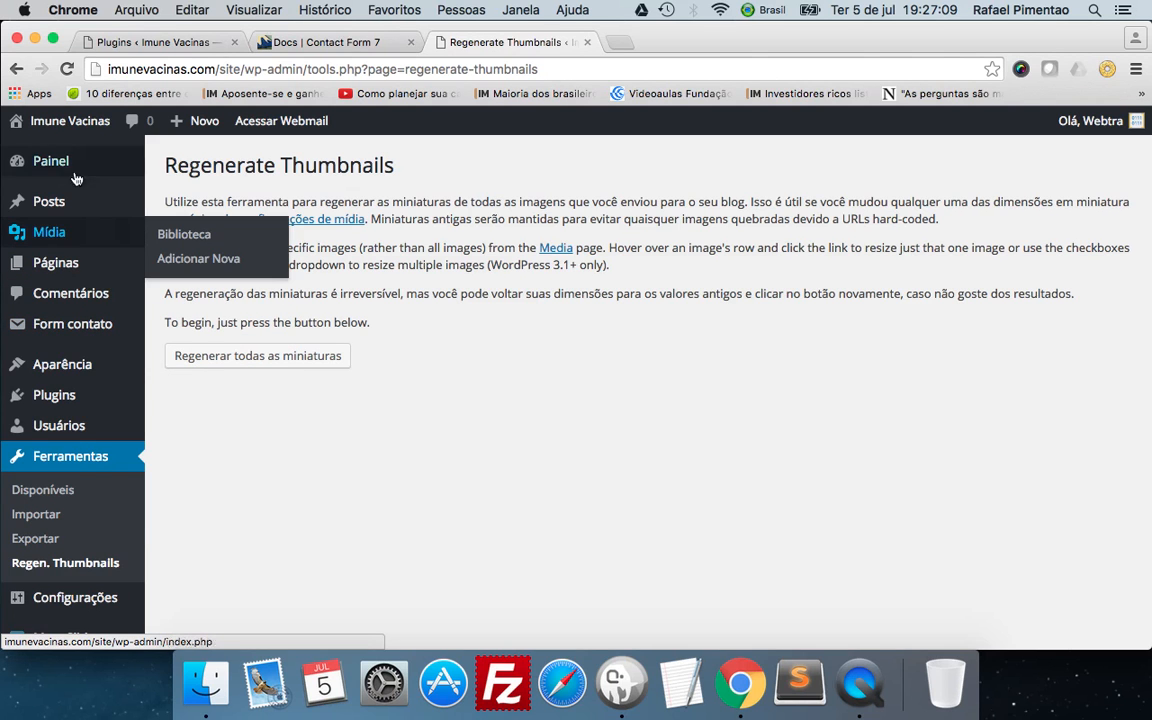
left_click(48, 199)
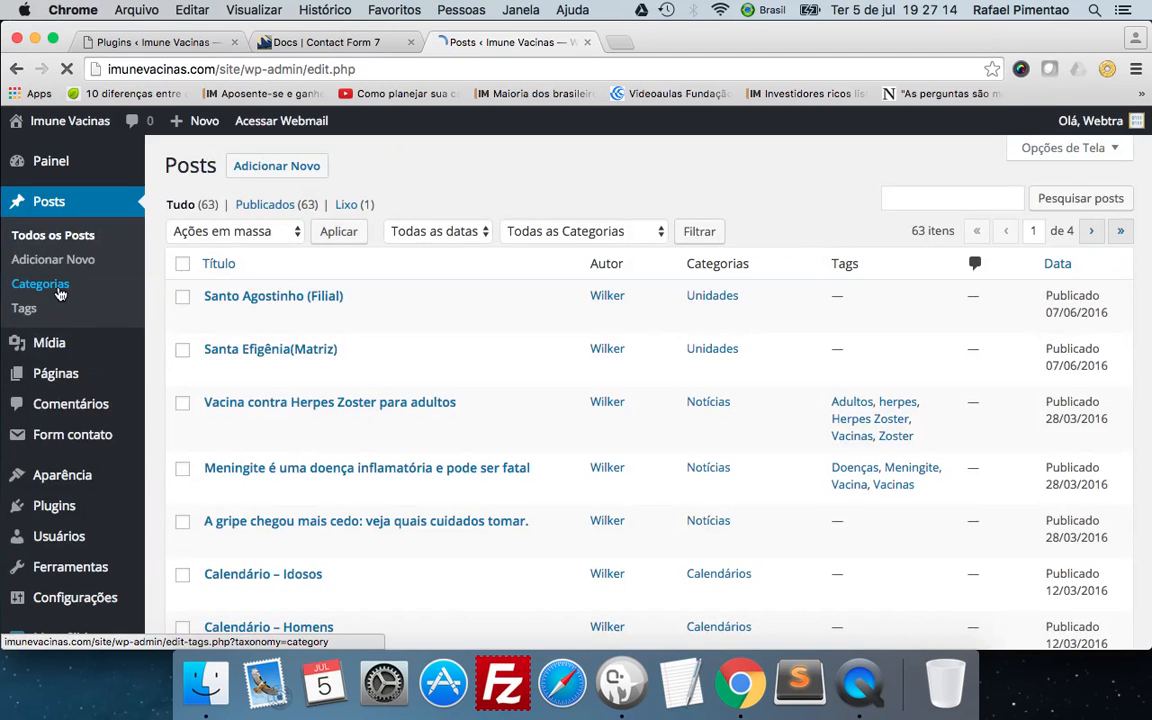
left_click(58, 289)
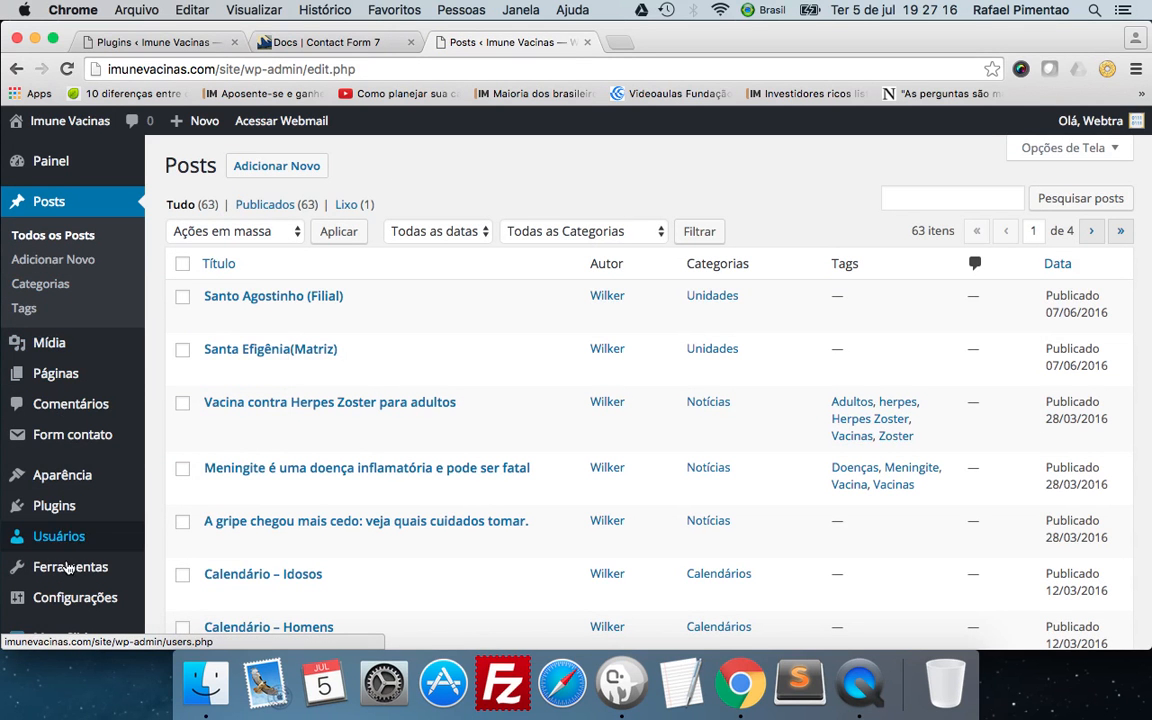
Go to the page for adding new plugins and look through the popular ones.
mouse_move(30, 567)
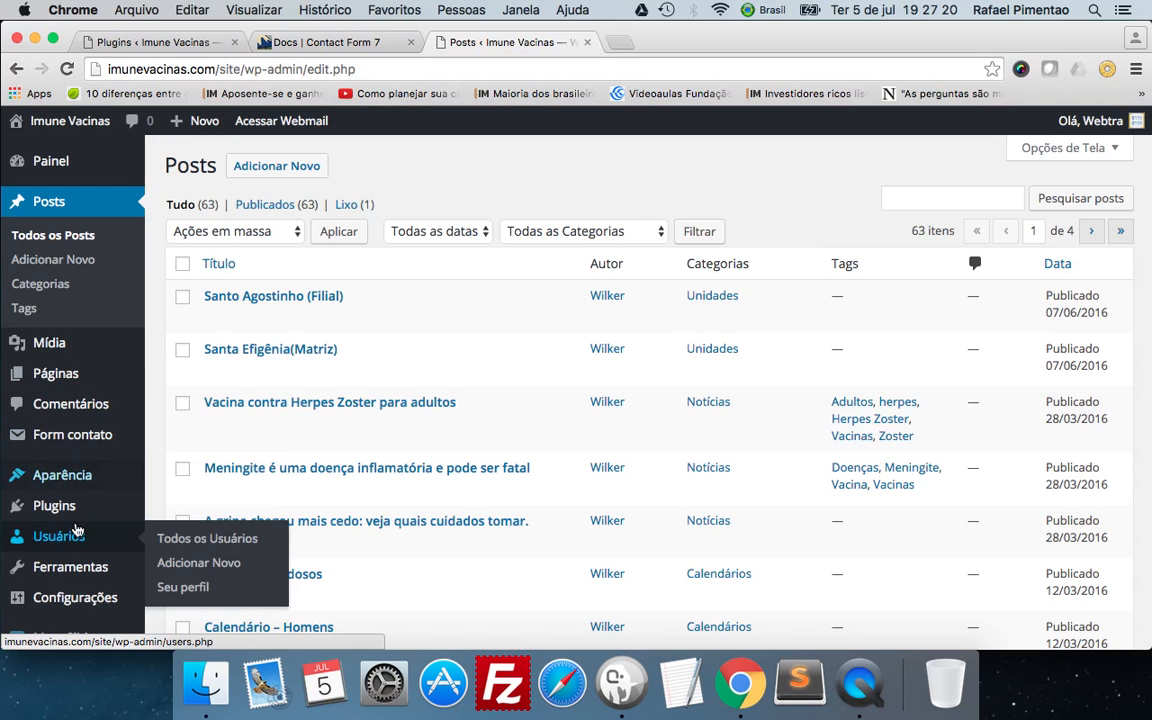
mouse_move(66, 510)
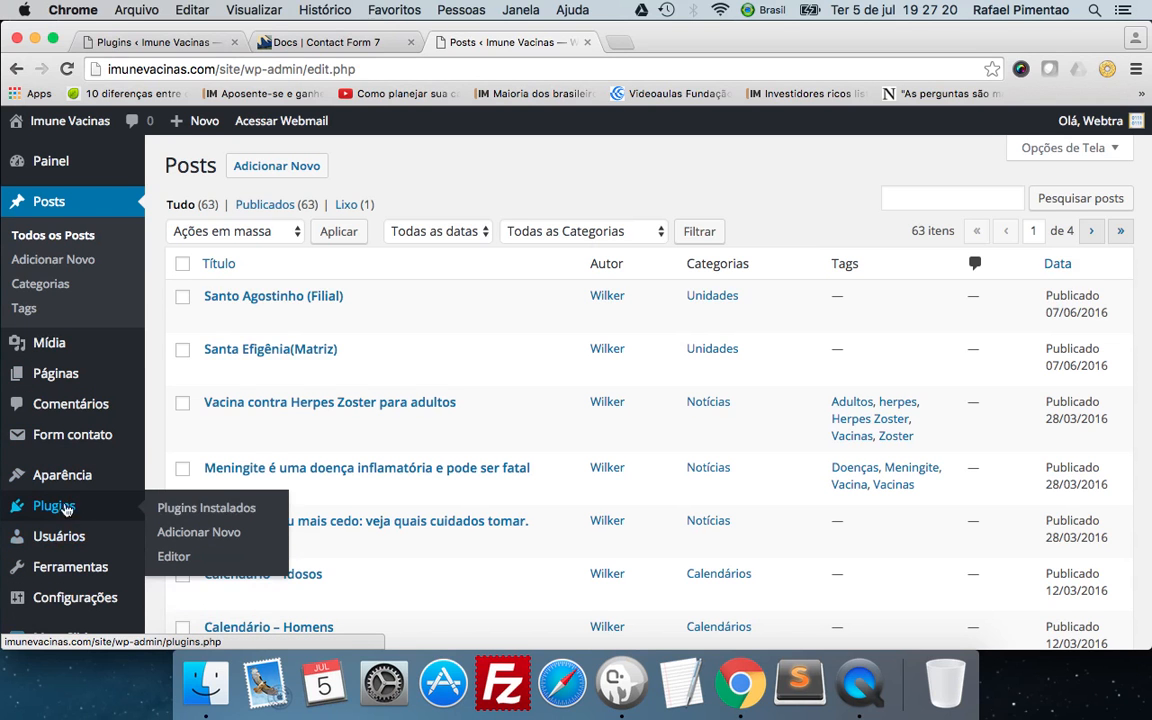
left_click(200, 532)
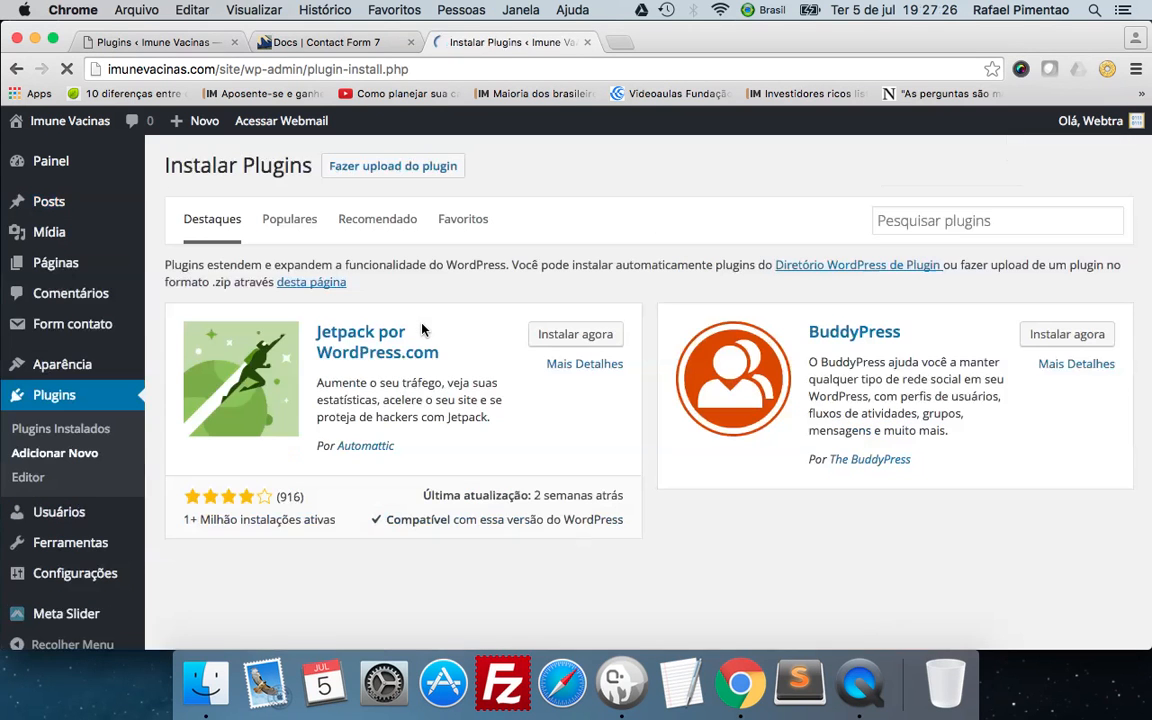
left_click(285, 226)
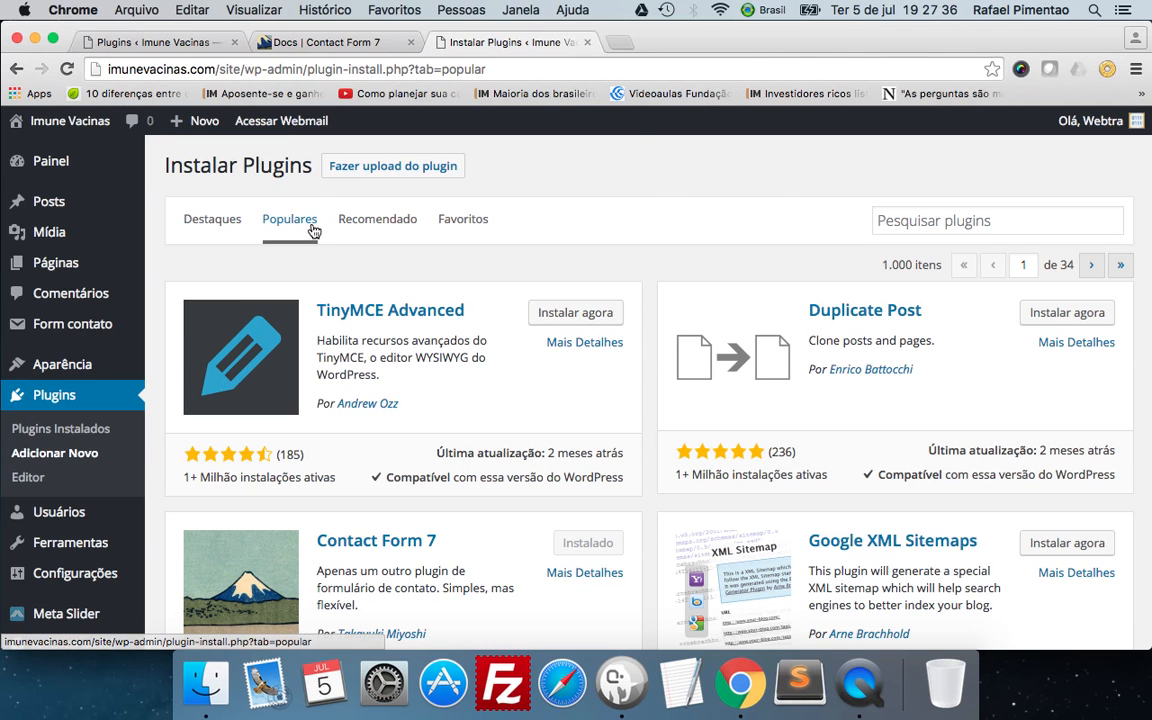
scroll(447, 311, "down", 5)
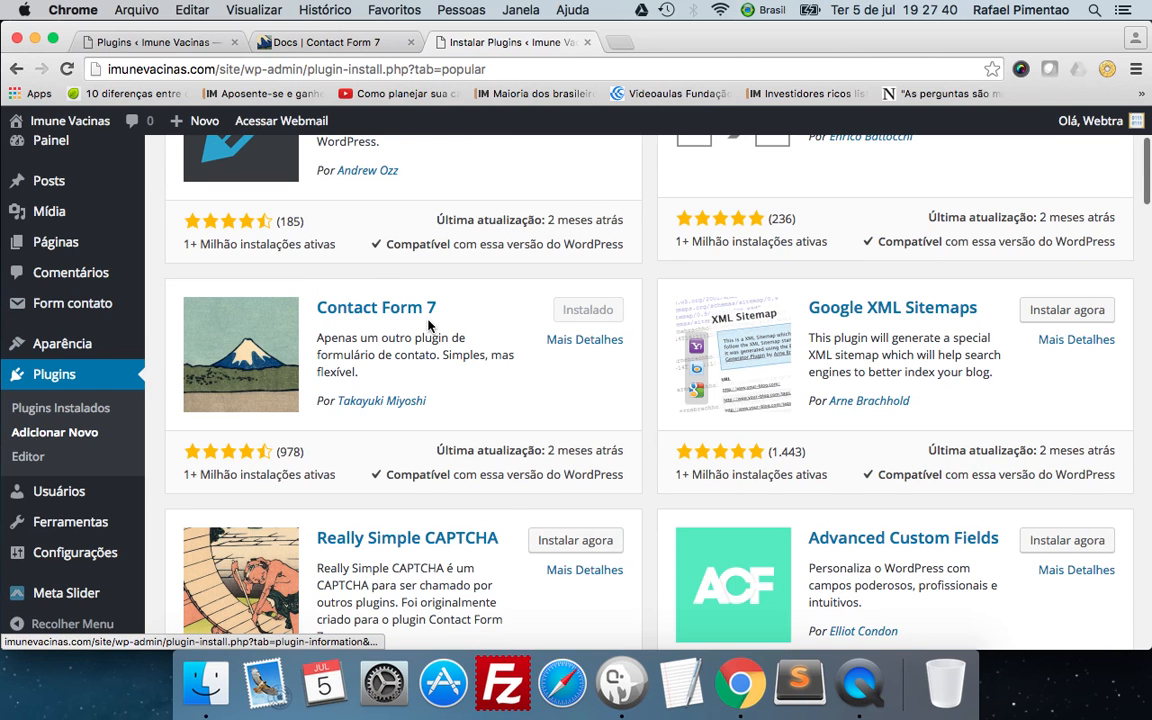
scroll(407, 318, "down", 1)
scroll(410, 320, "down", 5)
scroll(408, 313, "down", 10)
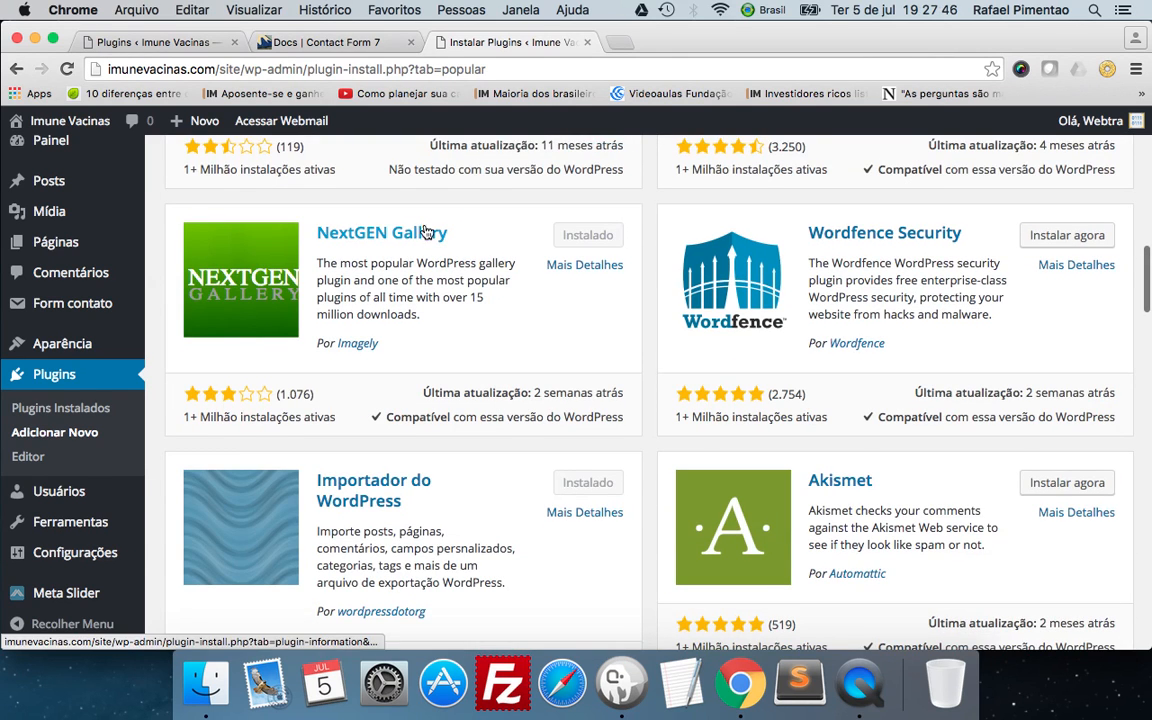
scroll(455, 303, "down", 6)
scroll(450, 310, "down", 5)
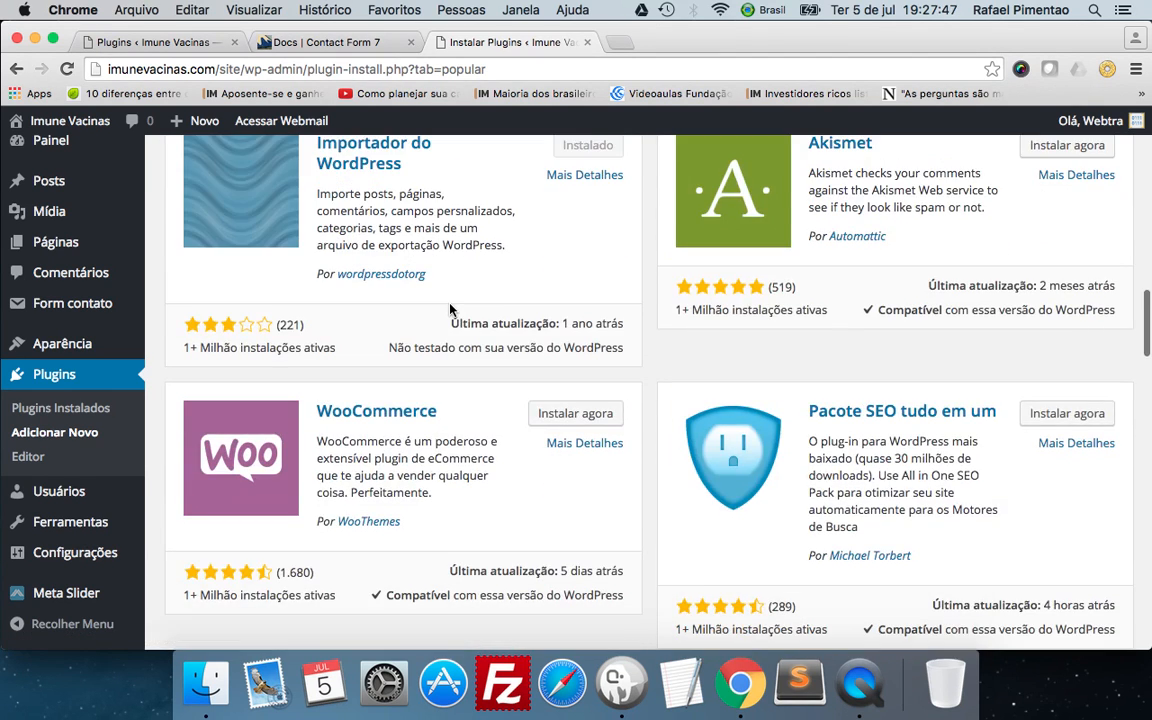
scroll(450, 310, "down", 6)
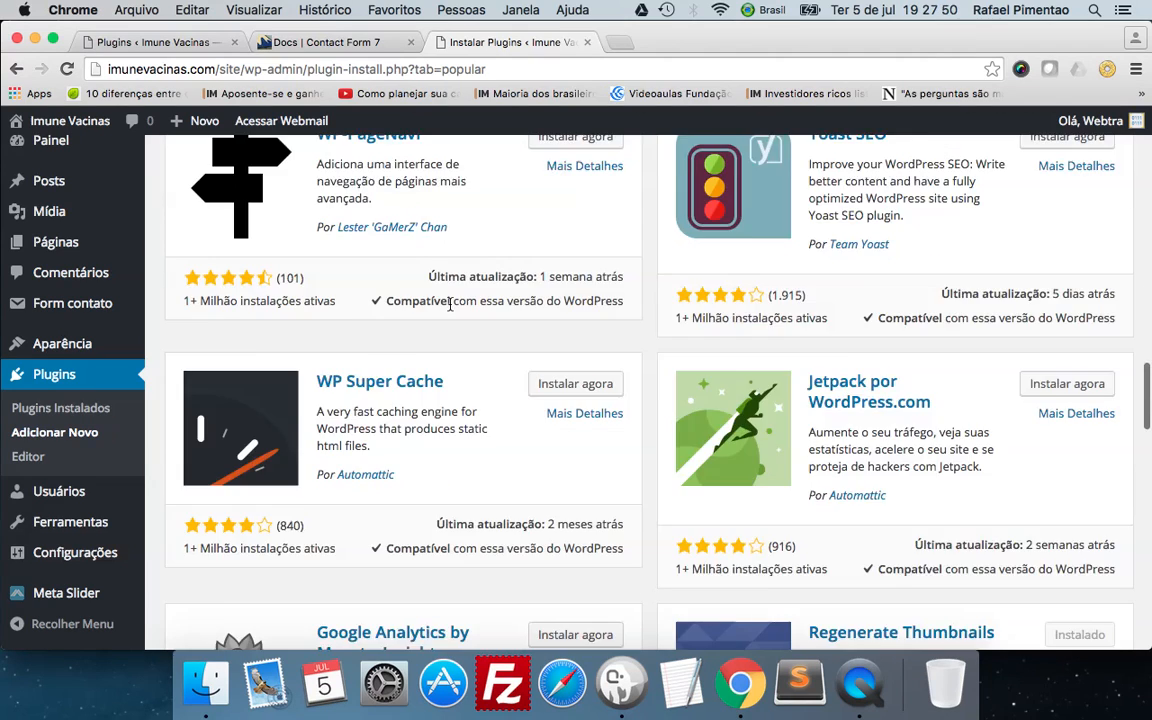
scroll(450, 304, "down", 8)
scroll(450, 304, "up", 20)
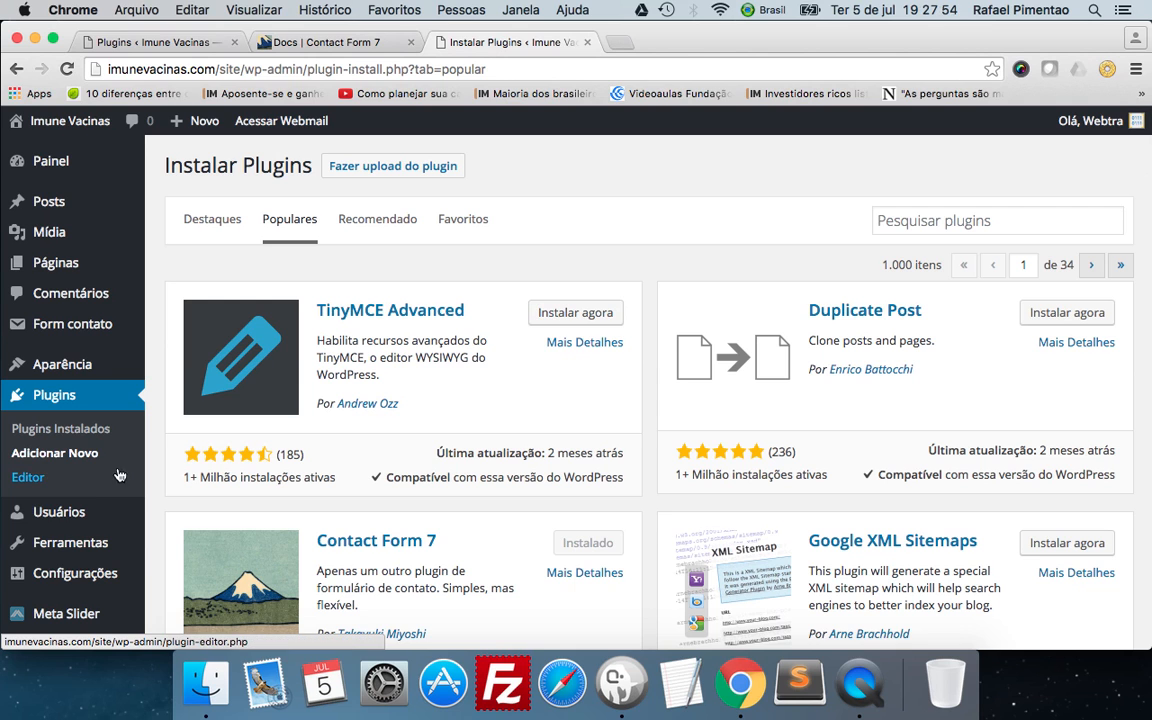
Open the plugin editor, load Meta Slider for editing, and look through the code of ml-slider/ml-slider.php.
left_click(29, 479)
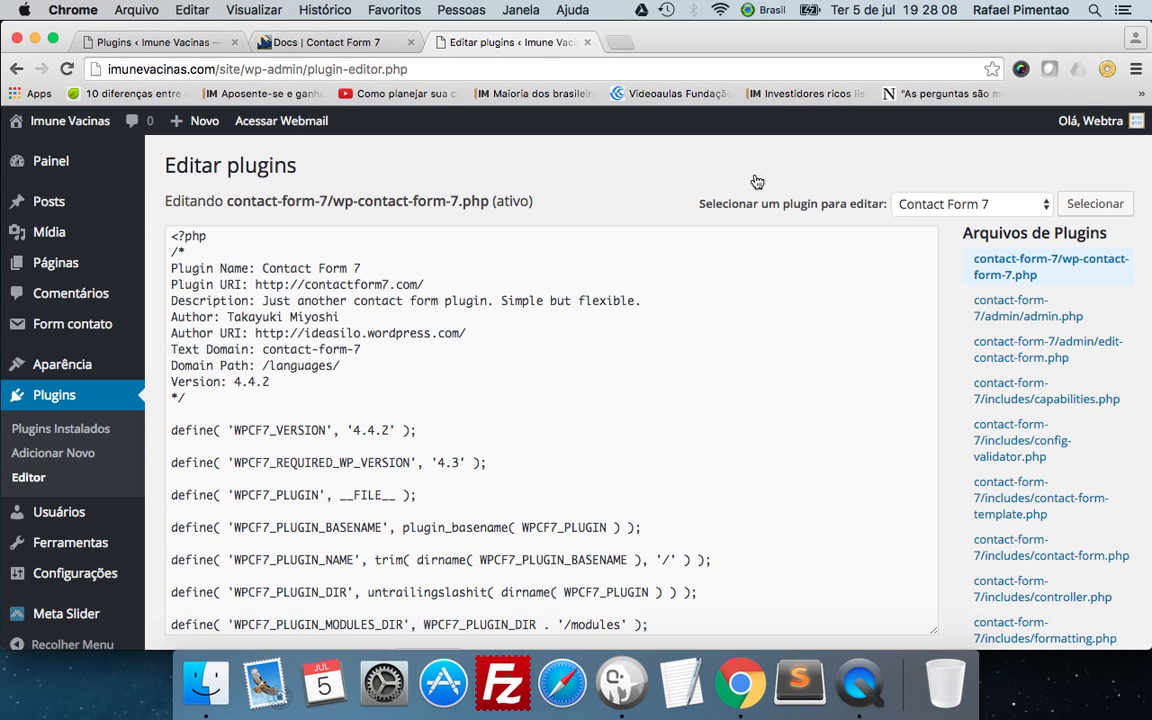
left_click(940, 205)
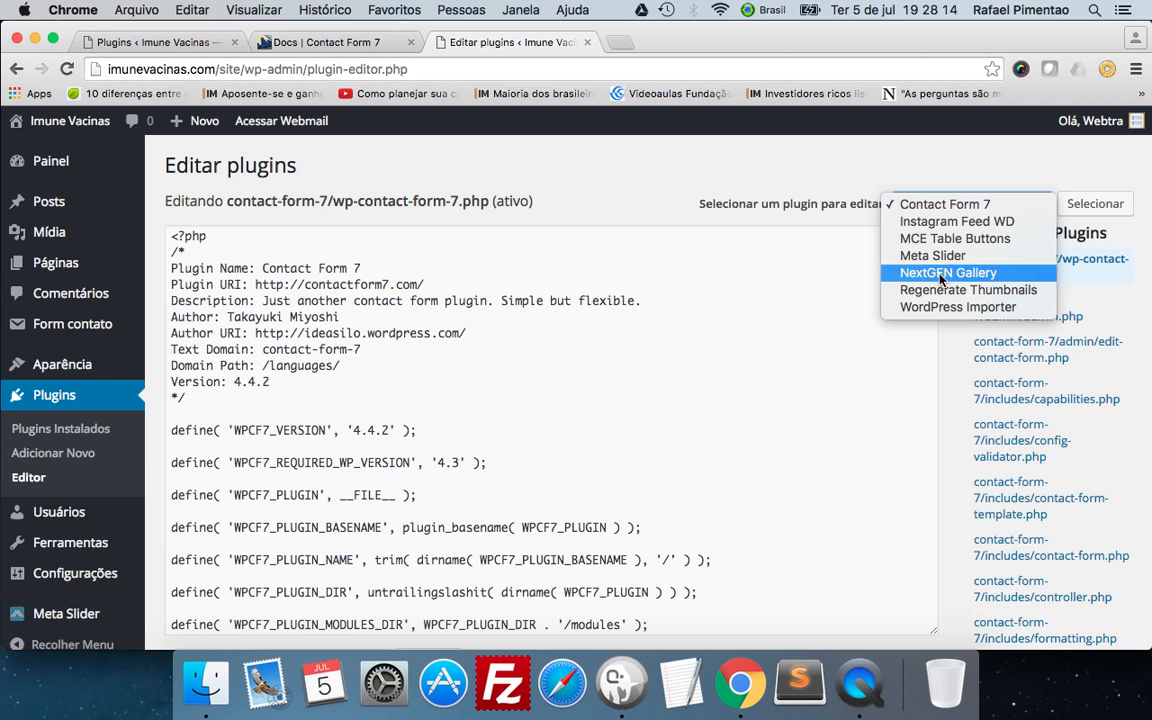
left_click(935, 255)
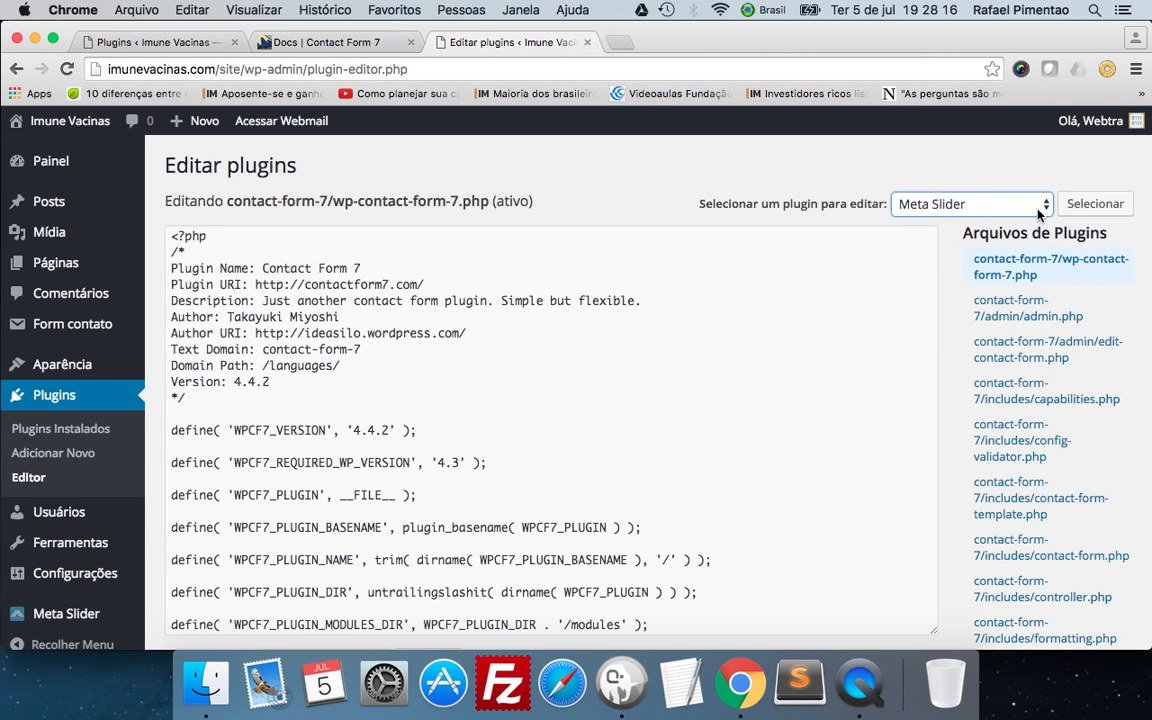
left_click(1084, 206)
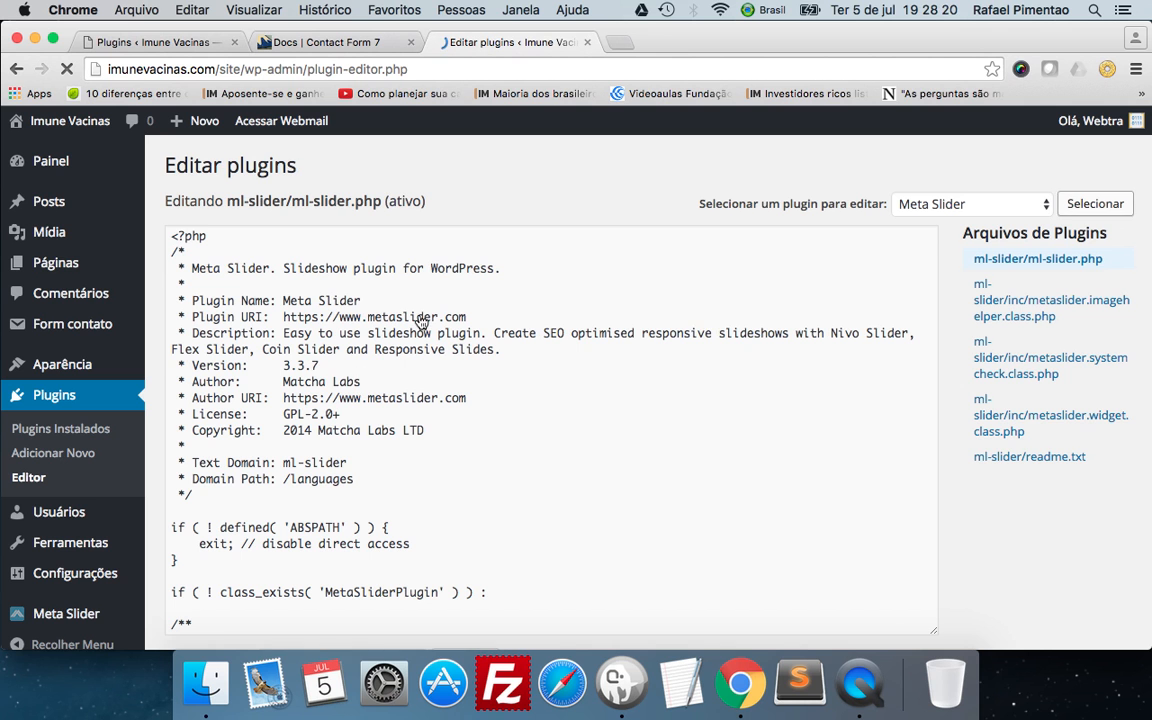
scroll(420, 320, "down", 10)
scroll(421, 322, "down", 15)
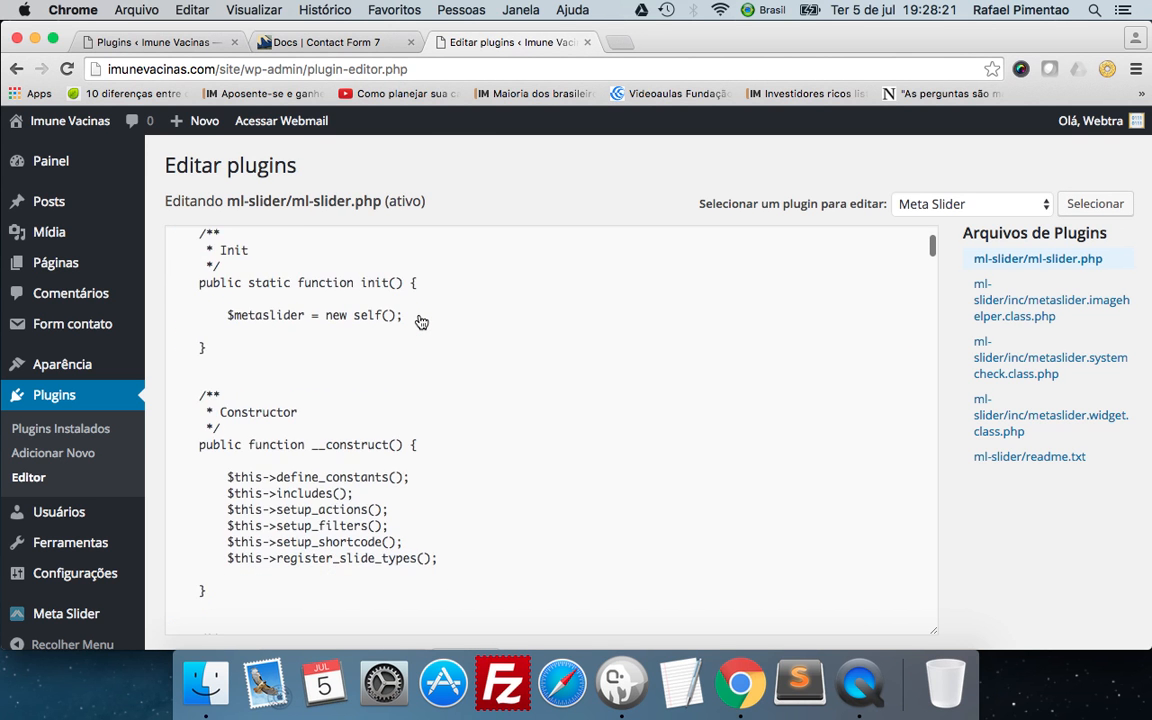
scroll(421, 322, "down", 15)
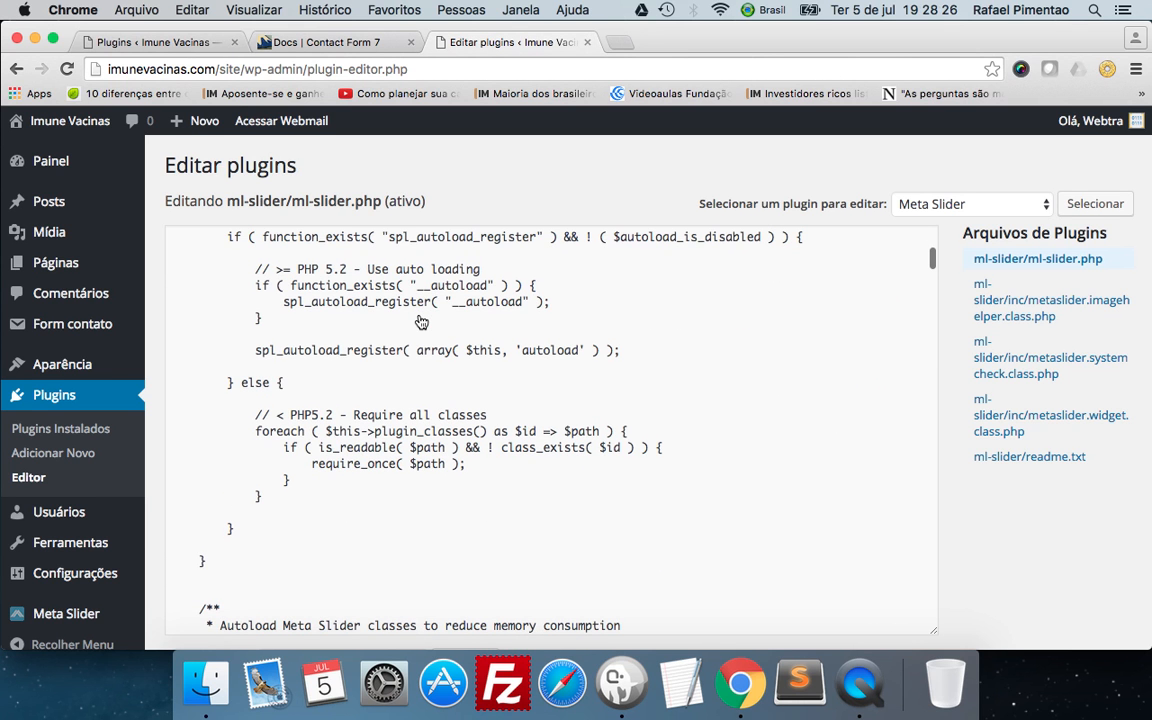
scroll(421, 322, "up", 10)
scroll(421, 322, "up", 5)
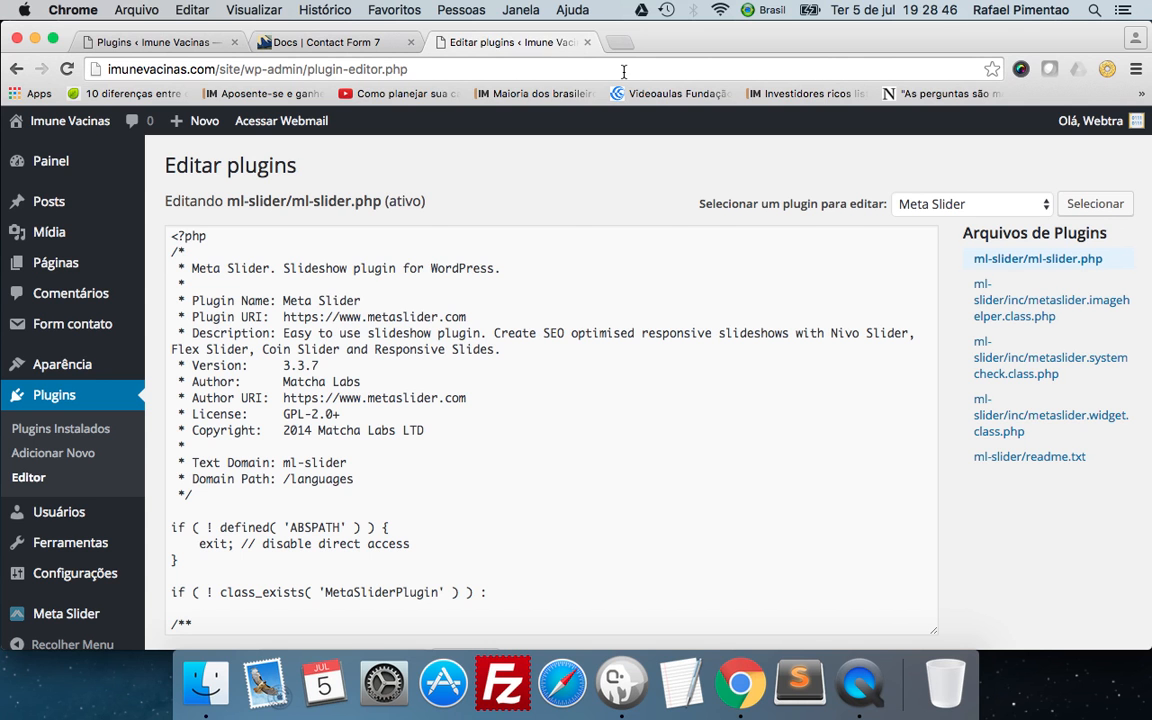
Write the support contact's e-mail address in the browser's address field.
left_click(561, 68)
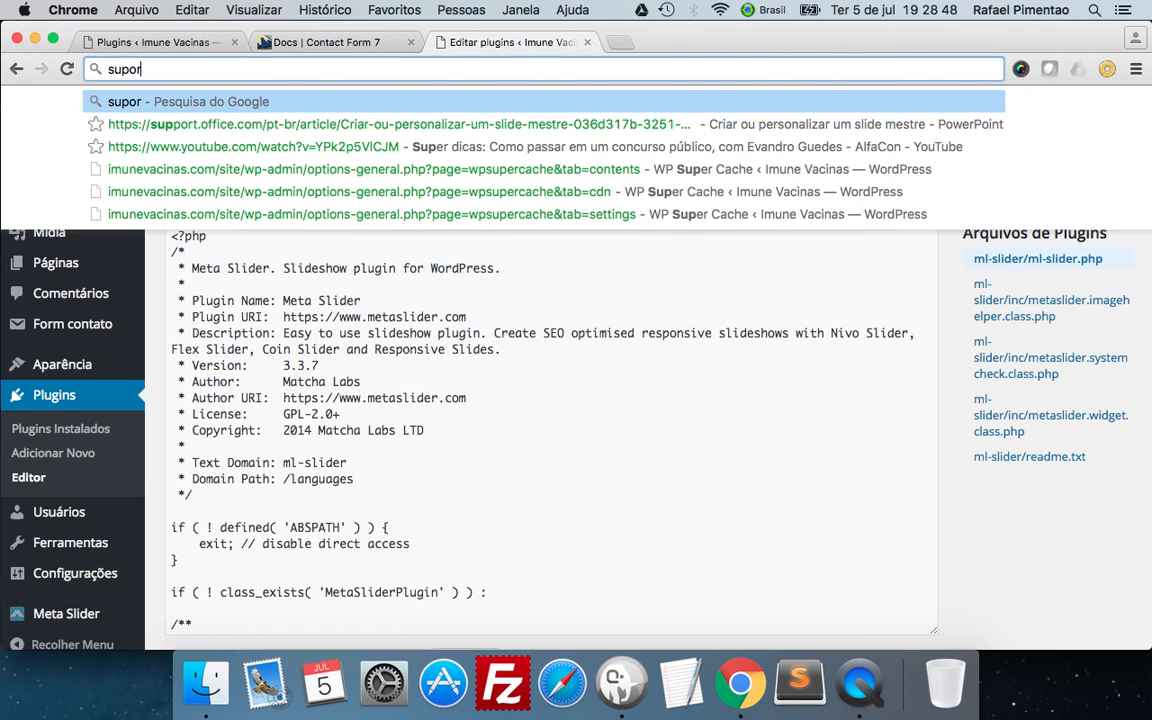
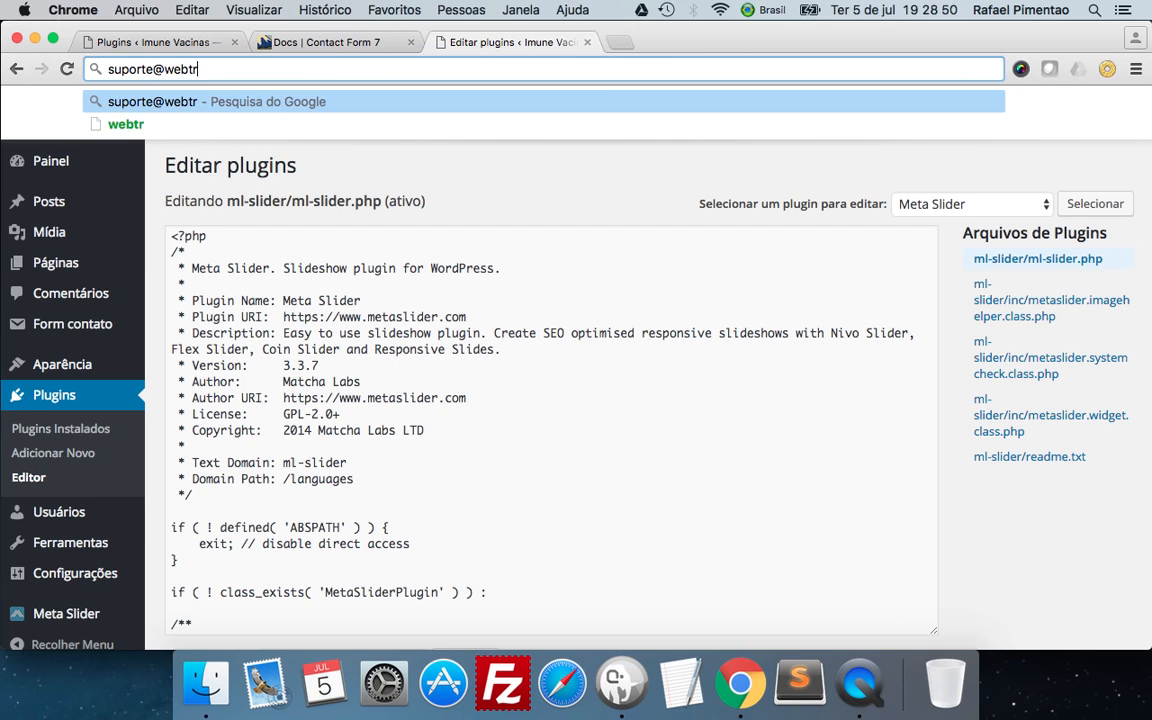